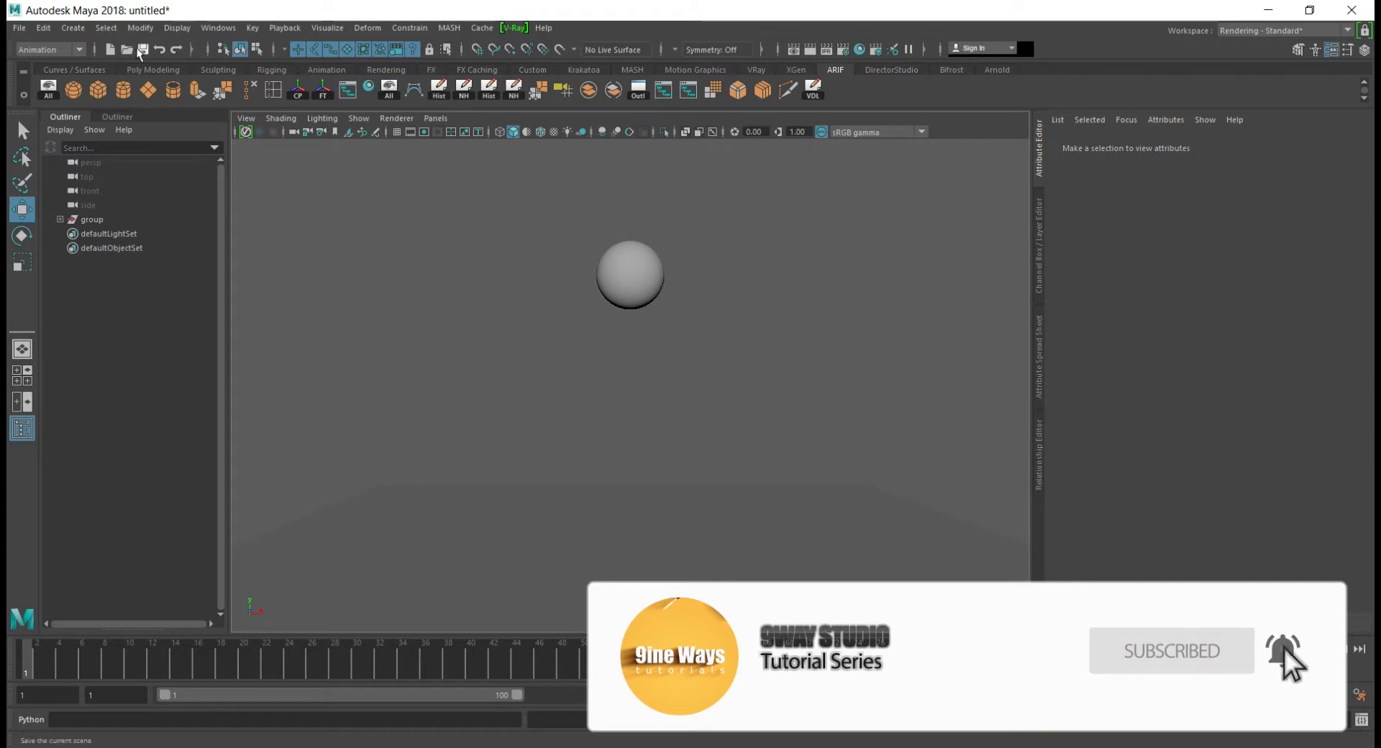
# - Start a new scene without saving the current one and open the scene file road rollar 2.mb
pyautogui.click(110, 48)
pyautogui.click(686, 386)
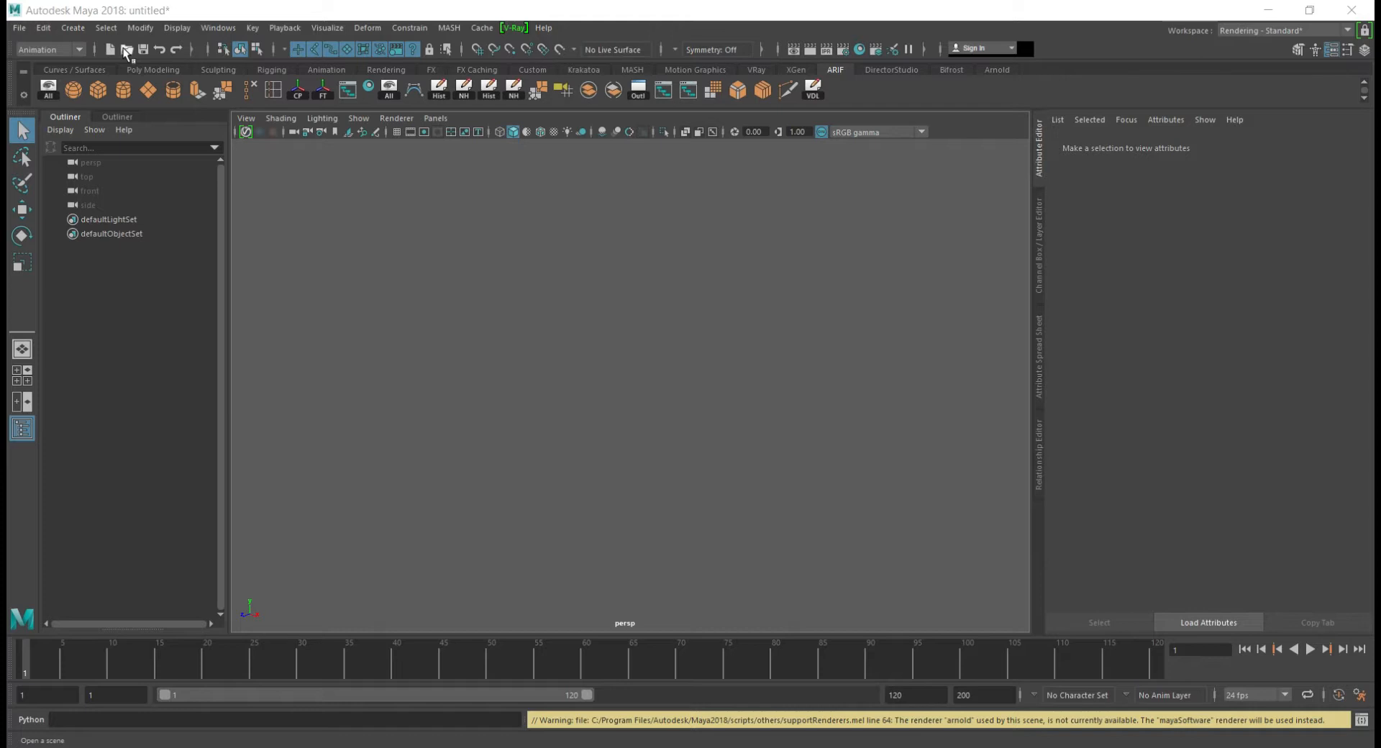
pyautogui.click(126, 50)
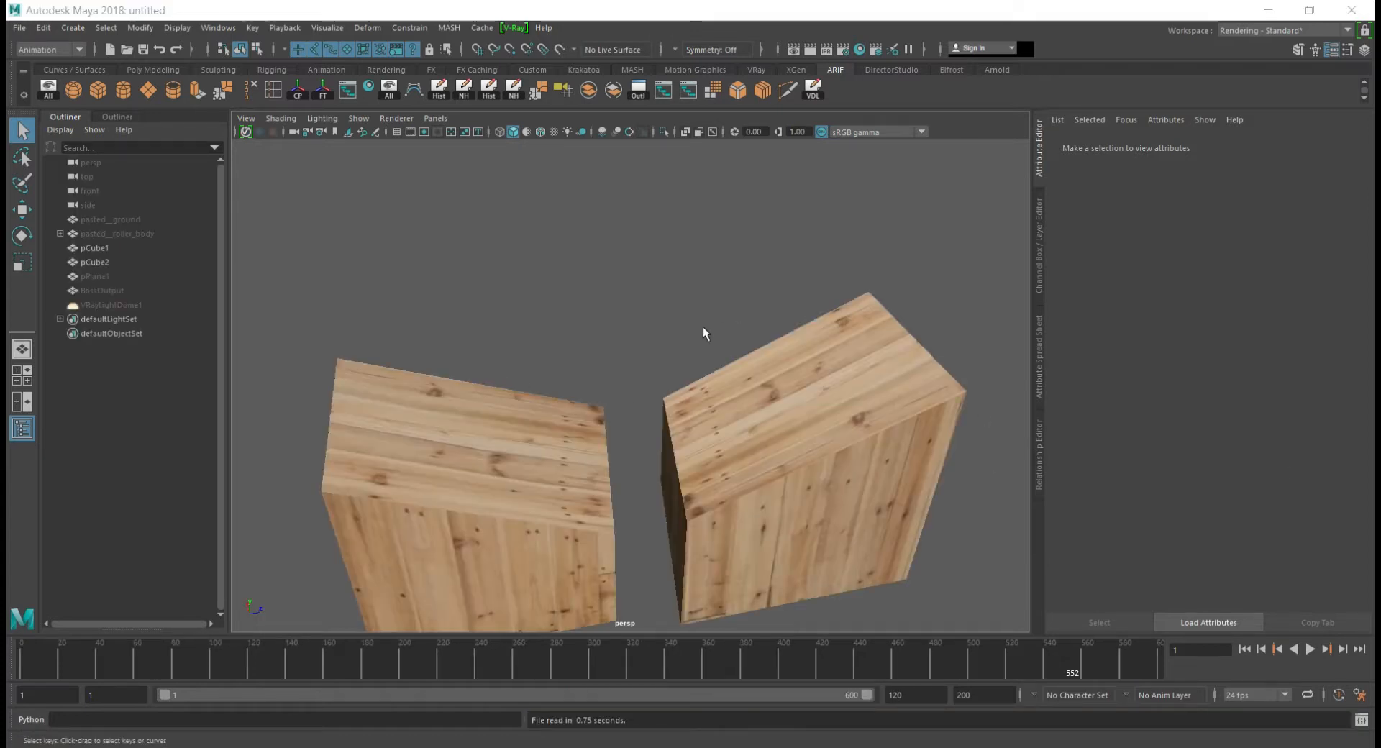
# - Unhide all hidden objects, then select the wheel loader body and frame it
pyautogui.click(52, 91)
pyautogui.click(440, 342)
pyautogui.press('f')
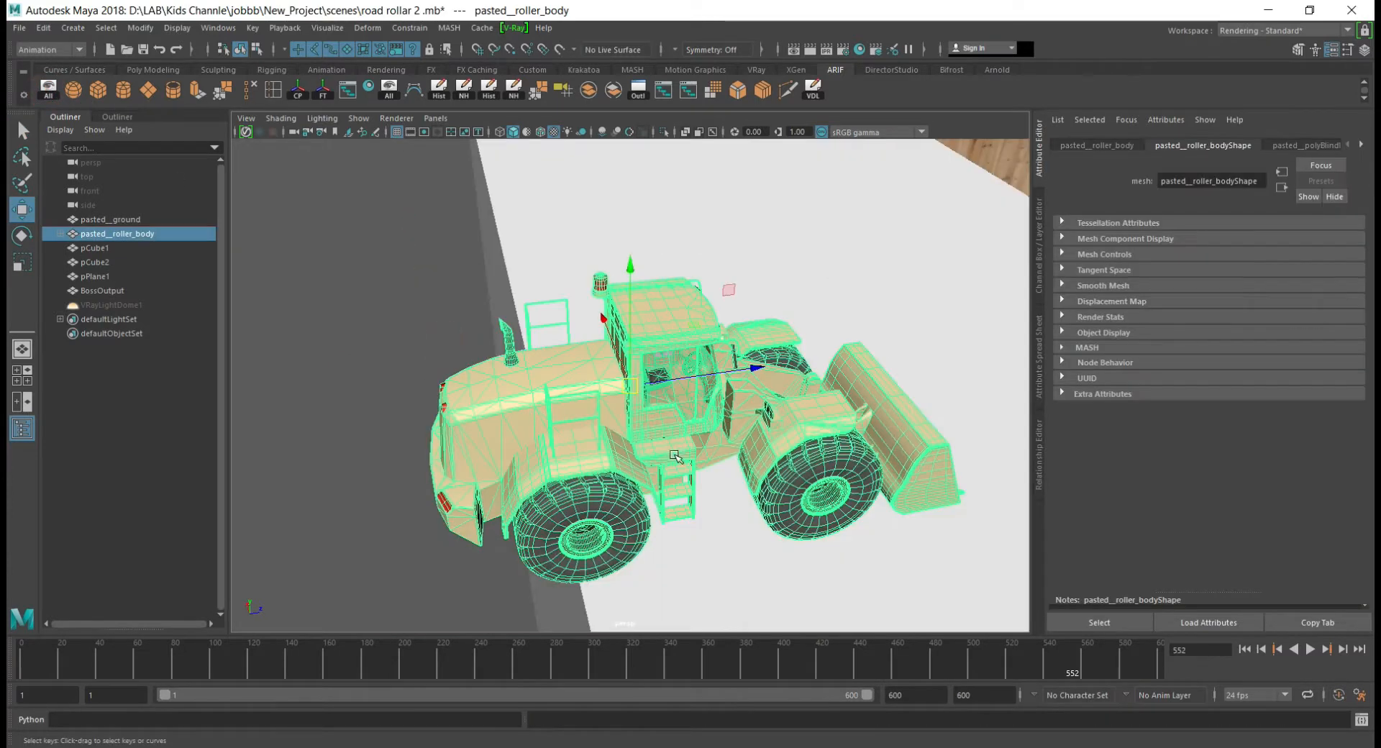
pyautogui.keyDown('alt'); pyautogui.moveTo(719, 475); pyautogui.dragTo(666, 447); pyautogui.keyUp('alt')
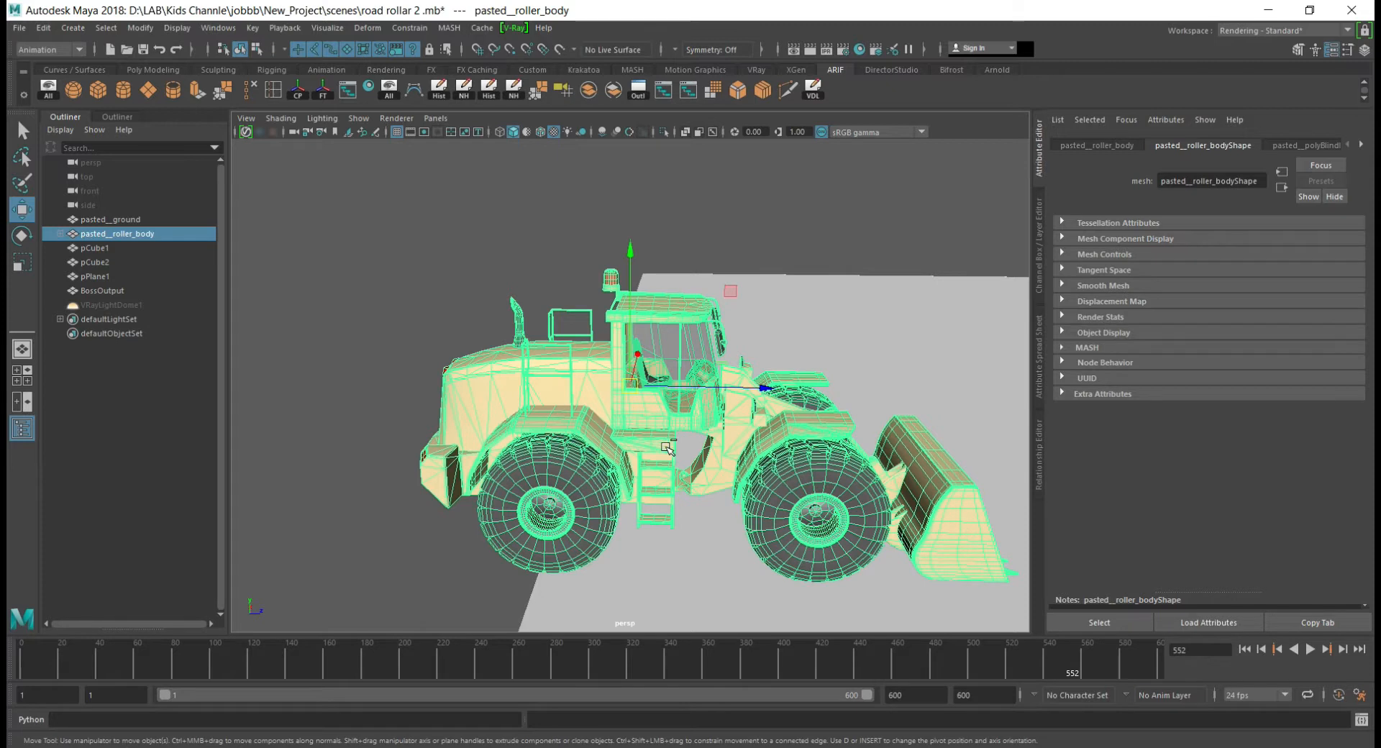
# - Delete the ground, both wooden cubes, the plane and the BossOutput mesh, keeping only the wheel loader
pyautogui.scroll(-5, 667, 447)
pyautogui.keyDown('alt'); pyautogui.moveTo(786, 385); pyautogui.dragTo(1054, 590); pyautogui.keyUp('alt')
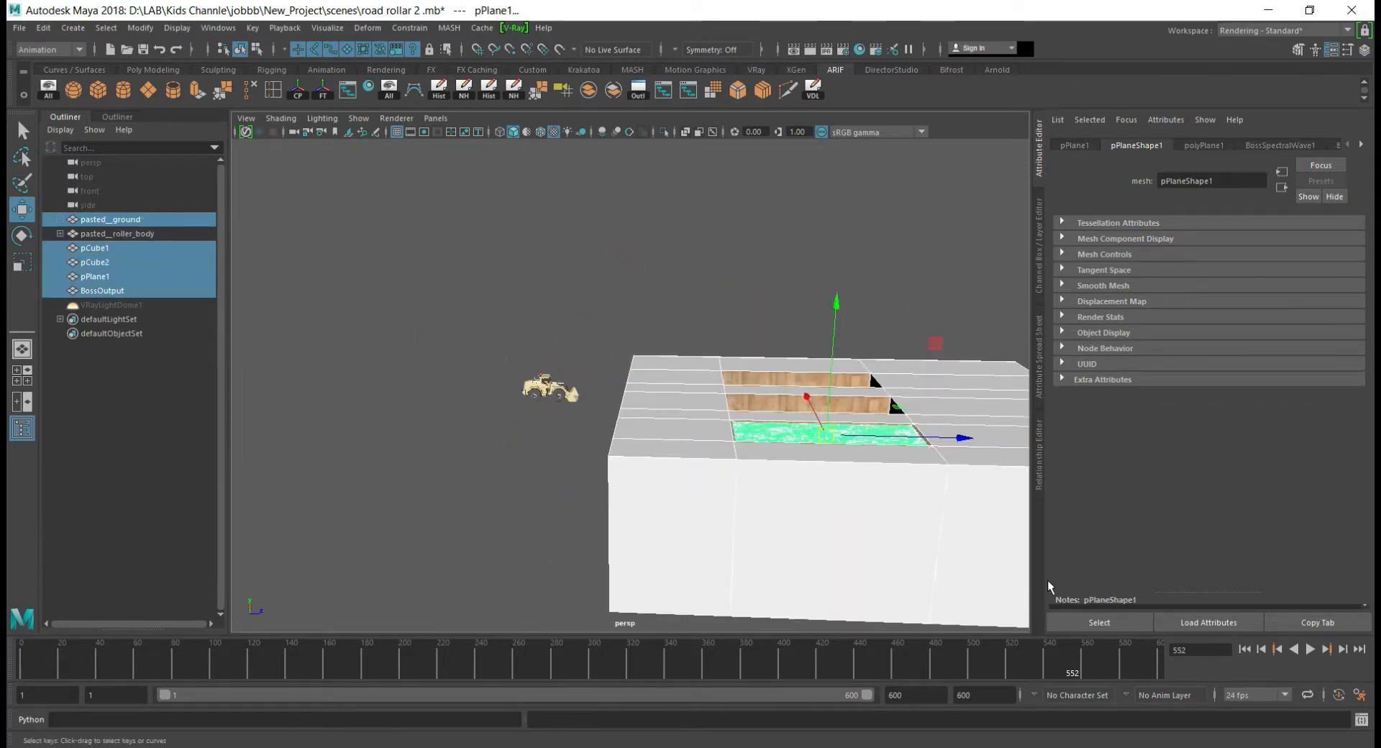
pyautogui.press('Delete')
pyautogui.press('f')
# - Play the scene from frame 1 to review the loader's existing bucket and wheel animation
pyautogui.hotkey('alt', 'v')
pyautogui.hotkey('alt', 'v')
pyautogui.moveTo(228, 662); pyautogui.dragTo(20, 661)
pyautogui.hotkey('alt', 'v')
pyautogui.doubleClick(916, 695)
pyautogui.scroll(-2, 581, 463)
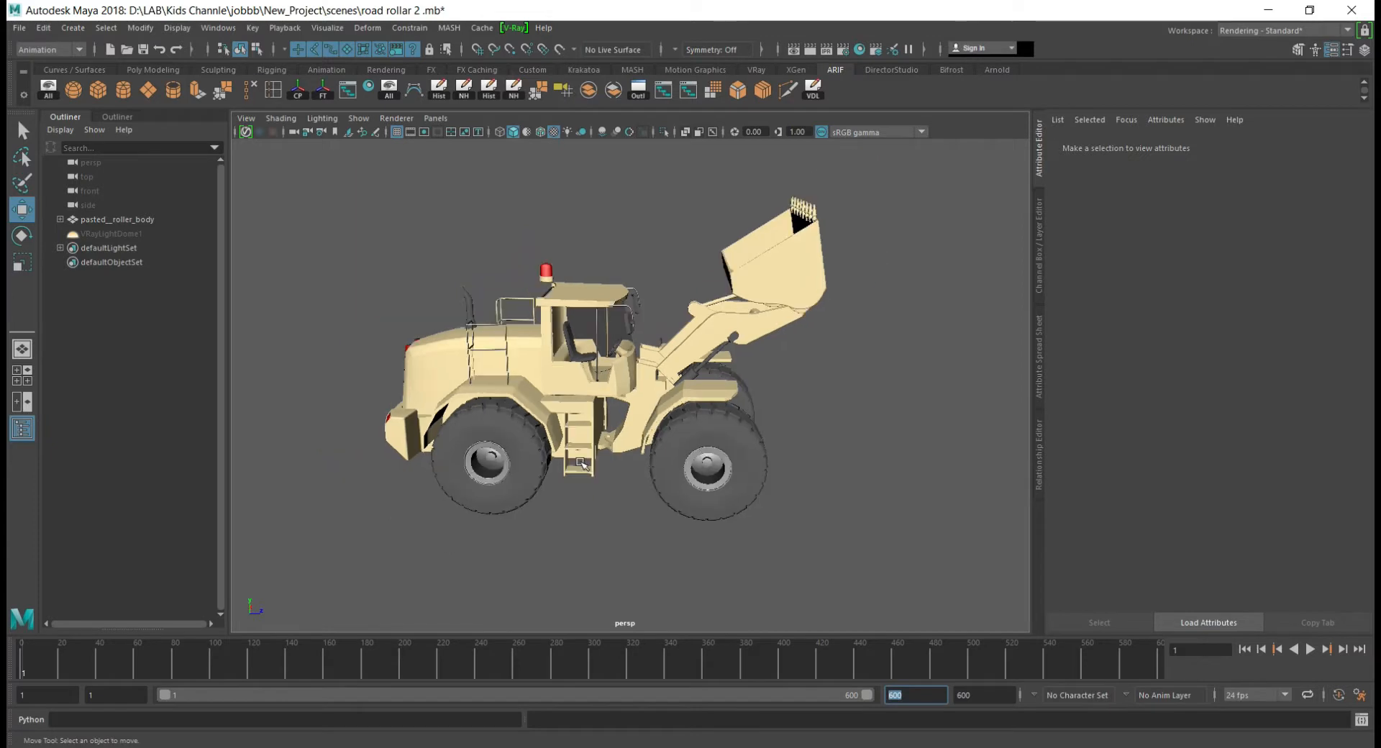
pyautogui.hotkey('alt', 'v')
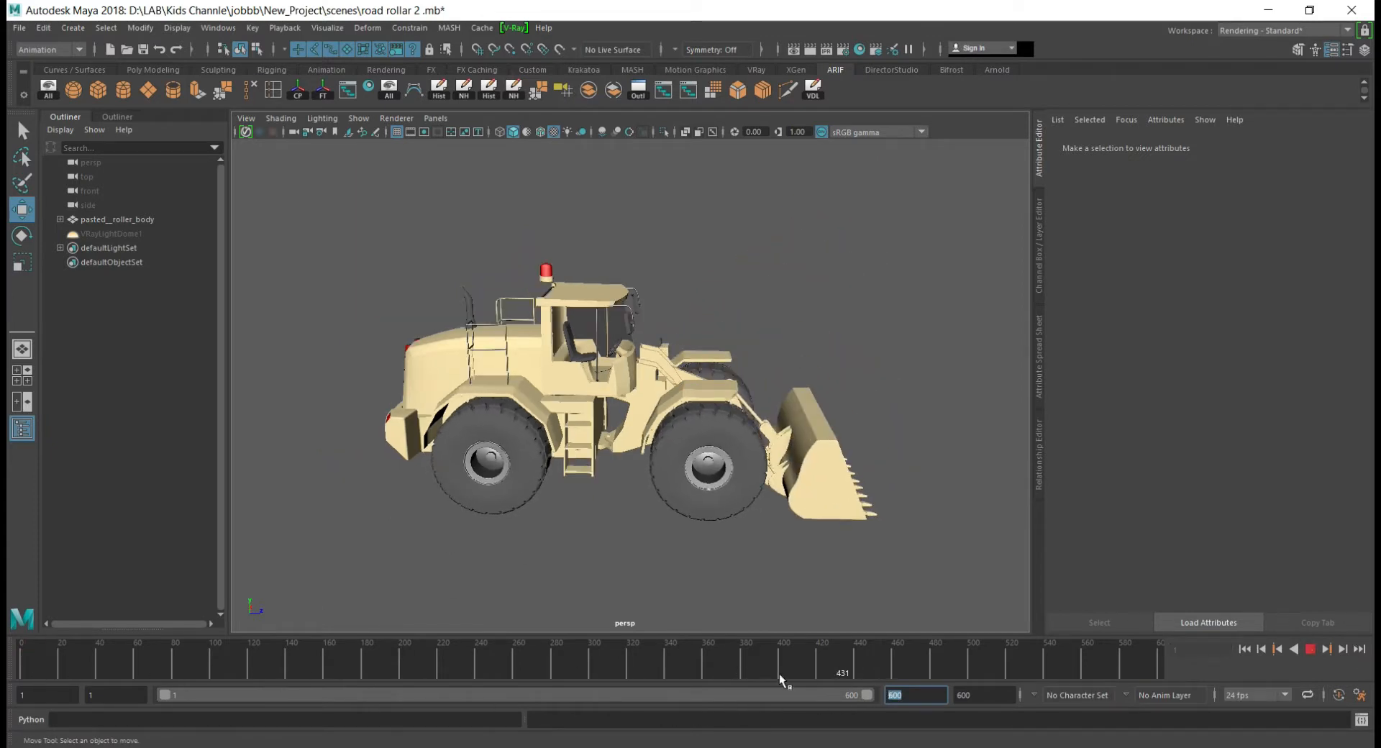
pyautogui.hotkey('alt', 'v')
# - Duplicate the whole wheel loader hierarchy and move the copy away from the original
pyautogui.write('w')
pyautogui.keyDown('alt'); pyautogui.moveTo(798, 529); pyautogui.dragTo(595, 512); pyautogui.keyUp('alt')
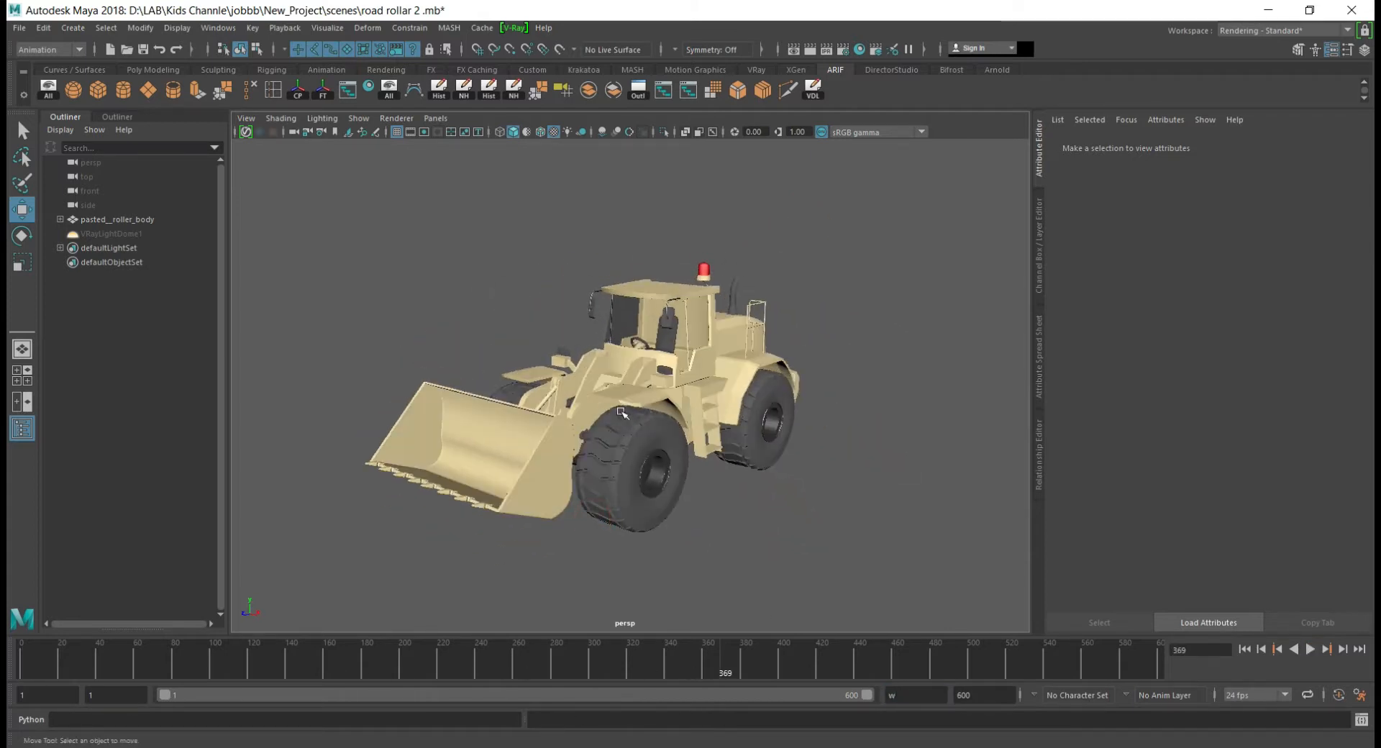
pyautogui.click(648, 426)
pyautogui.press('Up')
pyautogui.hotkey('ctrl', 'd')
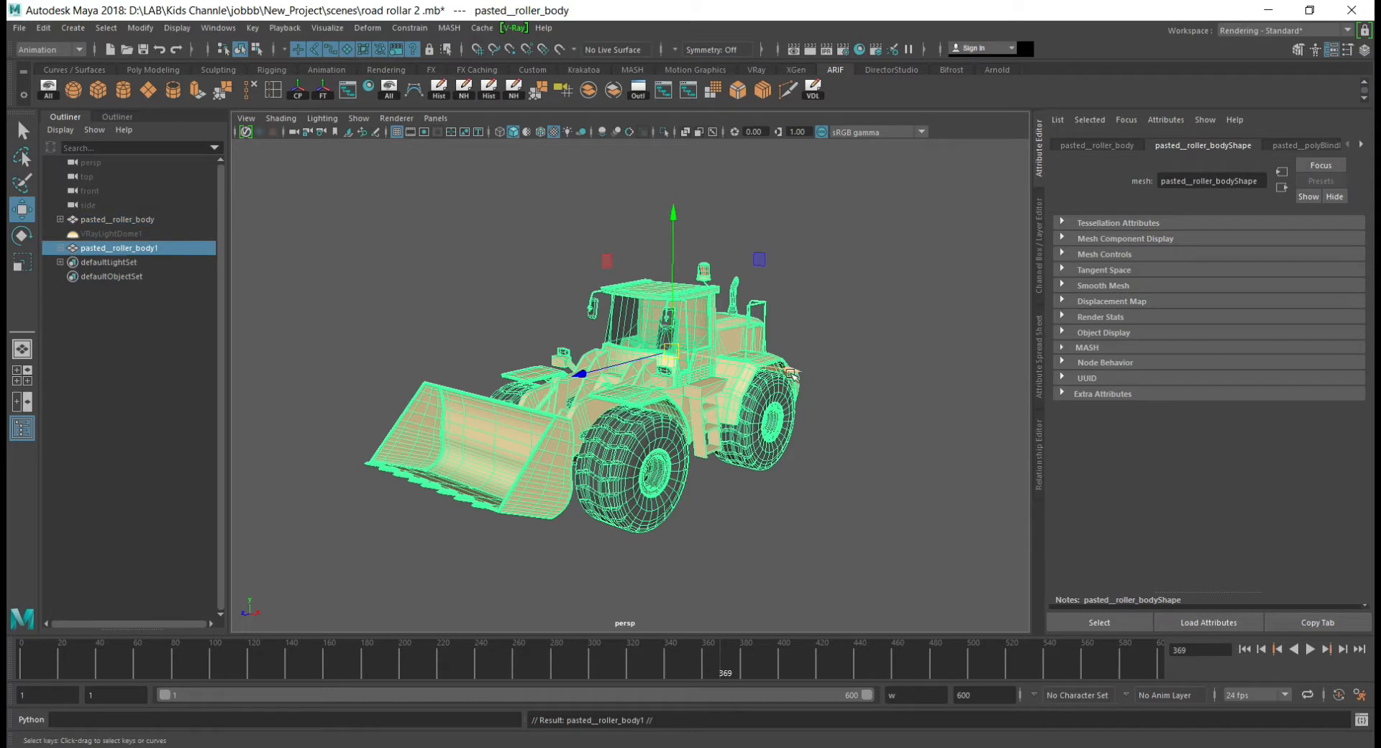
# - Play back the timeline from frame 1 to compare the duplicated loader with the animated original
pyautogui.hotkey('alt', 'v')
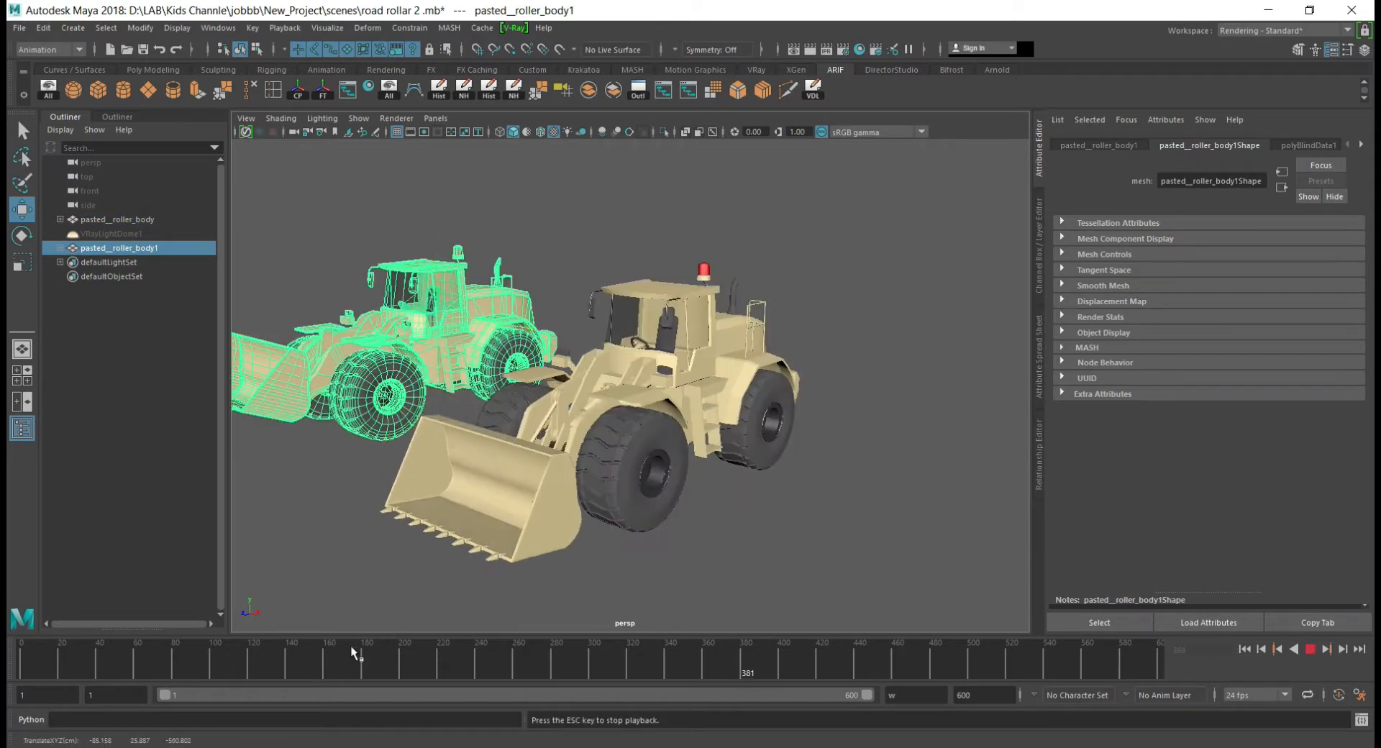
pyautogui.hotkey('alt', 'v')
pyautogui.hotkey('alt', 'shift', 'v')
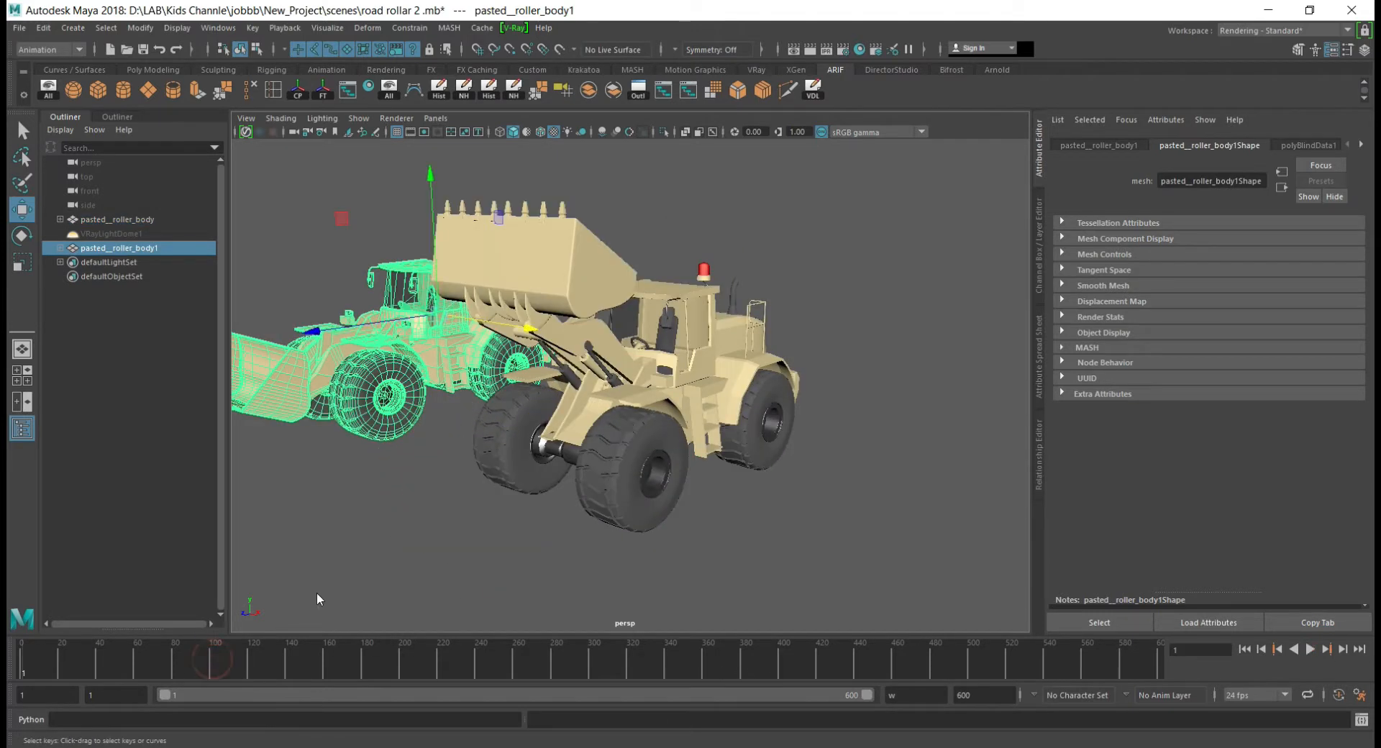
pyautogui.hotkey('alt', 'v')
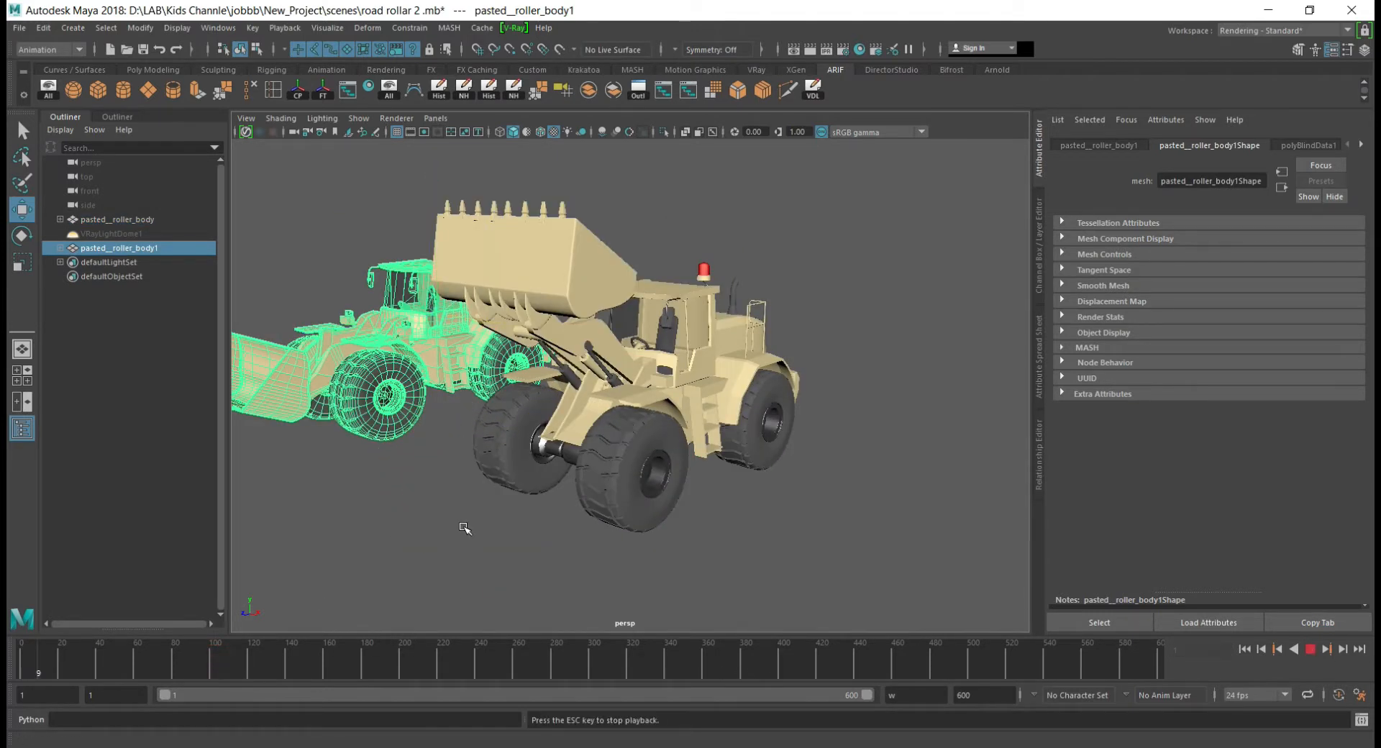
pyautogui.keyDown('alt'); pyautogui.moveTo(503, 503); pyautogui.dragTo(920, 518); pyautogui.keyUp('alt')
pyautogui.hotkey('alt', 'v')
pyautogui.keyDown('alt'); pyautogui.moveTo(921, 518); pyautogui.dragTo(827, 388, button='middle'); pyautogui.keyUp('alt')
pyautogui.scroll(-4, 783, 457)
pyautogui.moveTo(750, 420); pyautogui.dragTo(785, 425)
pyautogui.moveTo(785, 425)
pyautogui.keyDown('alt'); pyautogui.mouseDown(button='right')
pyautogui.moveTo(879, 410)
pyautogui.moveTo(783, 414)
pyautogui.mouseUp(button='right'); pyautogui.keyUp('alt')
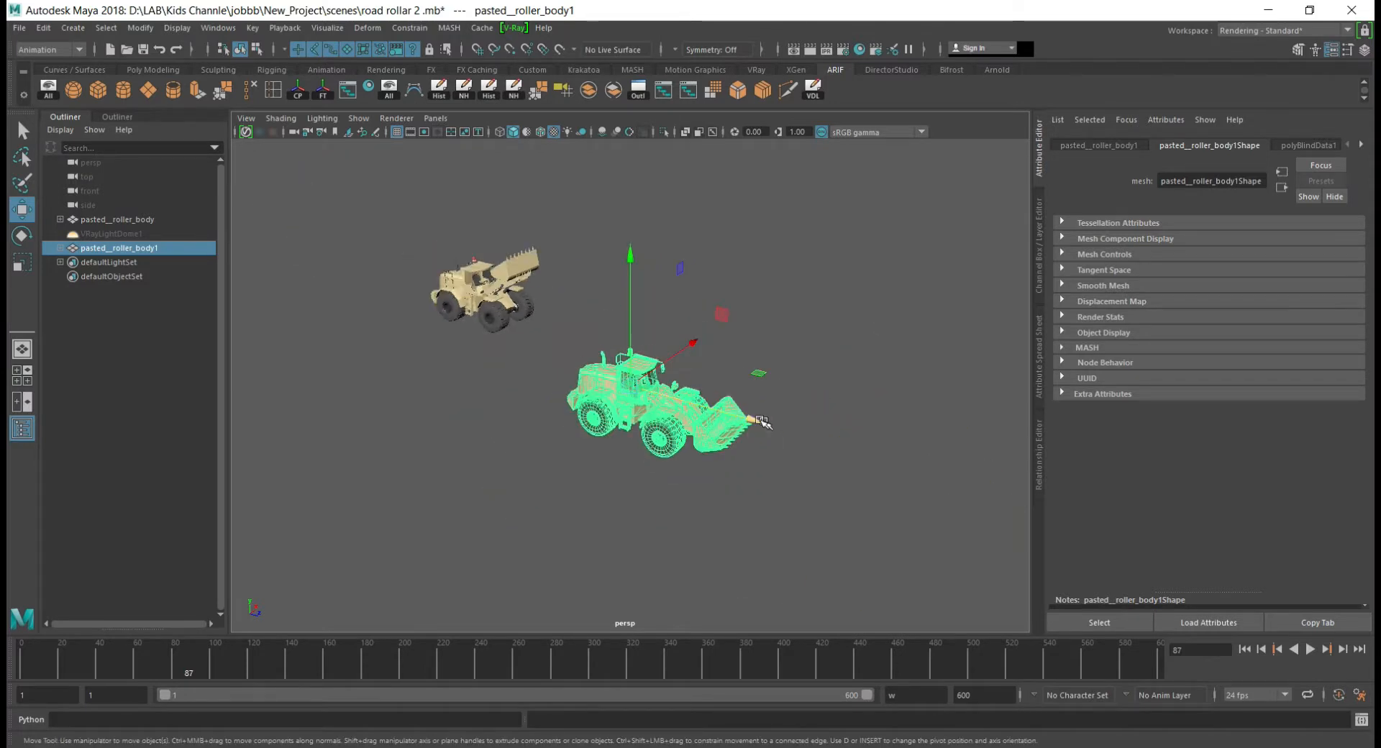
# - Delete the original animated wheel loader, keeping only the duplicated one
pyautogui.keyDown('shift'); pyautogui.moveTo(550, 333); pyautogui.dragTo(548, 338); pyautogui.keyUp('shift')
pyautogui.click(525, 346)
pyautogui.moveTo(348, 233); pyautogui.dragTo(549, 344)
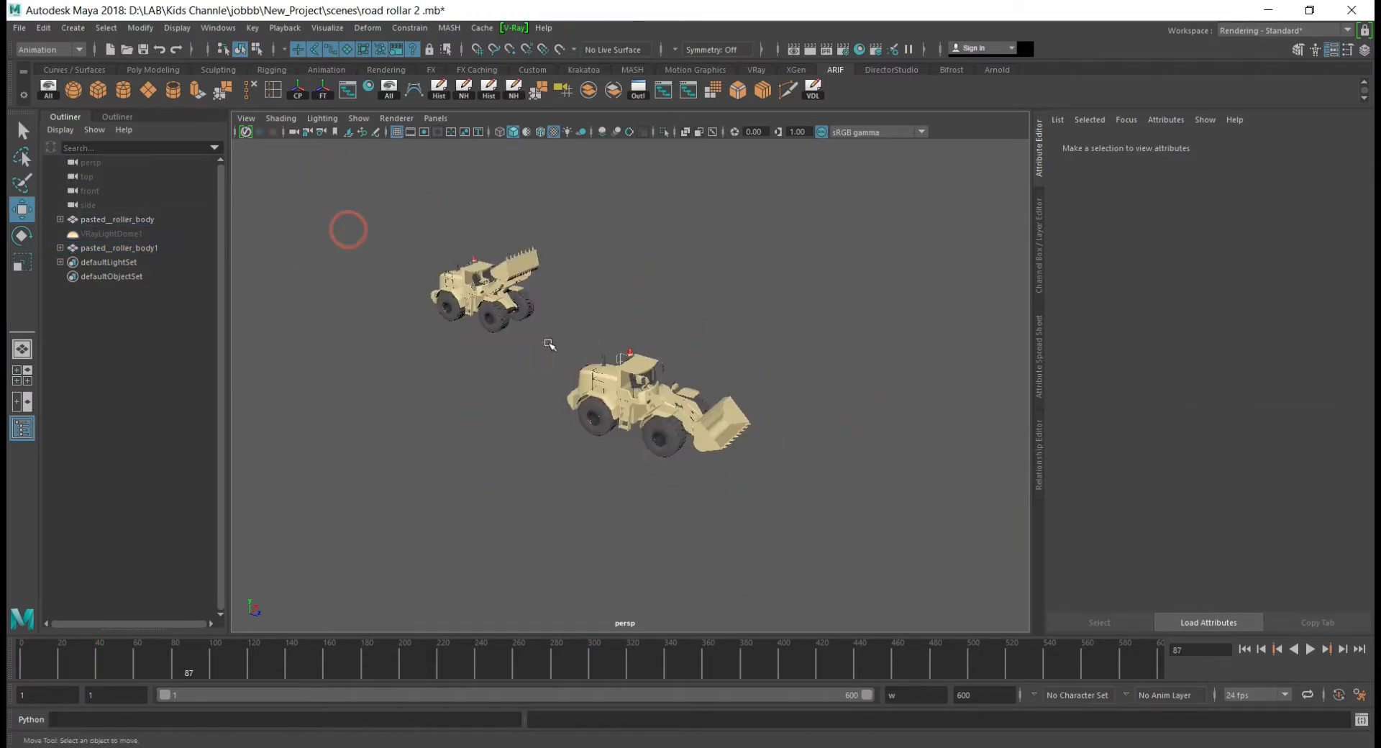
pyautogui.press('Delete')
# - Frame the remaining loader and expand its body's hierarchy in the Outliner
pyautogui.click(709, 416)
pyautogui.press('f')
pyautogui.keyDown('alt'); pyautogui.moveTo(709, 424); pyautogui.dragTo(518, 417); pyautogui.keyUp('alt')
pyautogui.scroll(-3, 735, 316)
pyautogui.keyDown('alt'); pyautogui.moveTo(735, 316); pyautogui.dragTo(676, 337); pyautogui.keyUp('alt')
pyautogui.keyDown('alt'); pyautogui.moveTo(738, 374); pyautogui.dragTo(679, 357, button='middle'); pyautogui.keyUp('alt')
pyautogui.keyDown('alt'); pyautogui.moveTo(678, 356); pyautogui.dragTo(707, 376, button='right'); pyautogui.keyUp('alt')
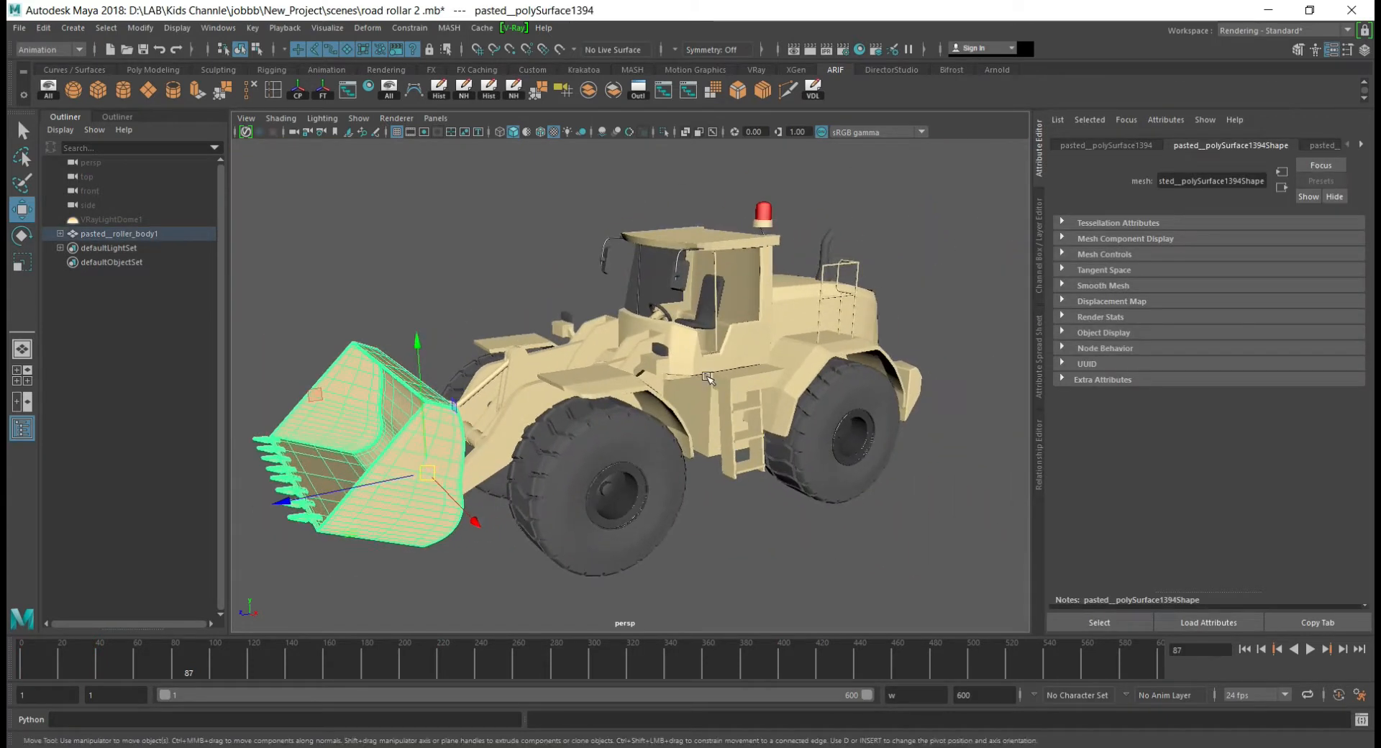
pyautogui.click(773, 264)
pyautogui.click(65, 233)
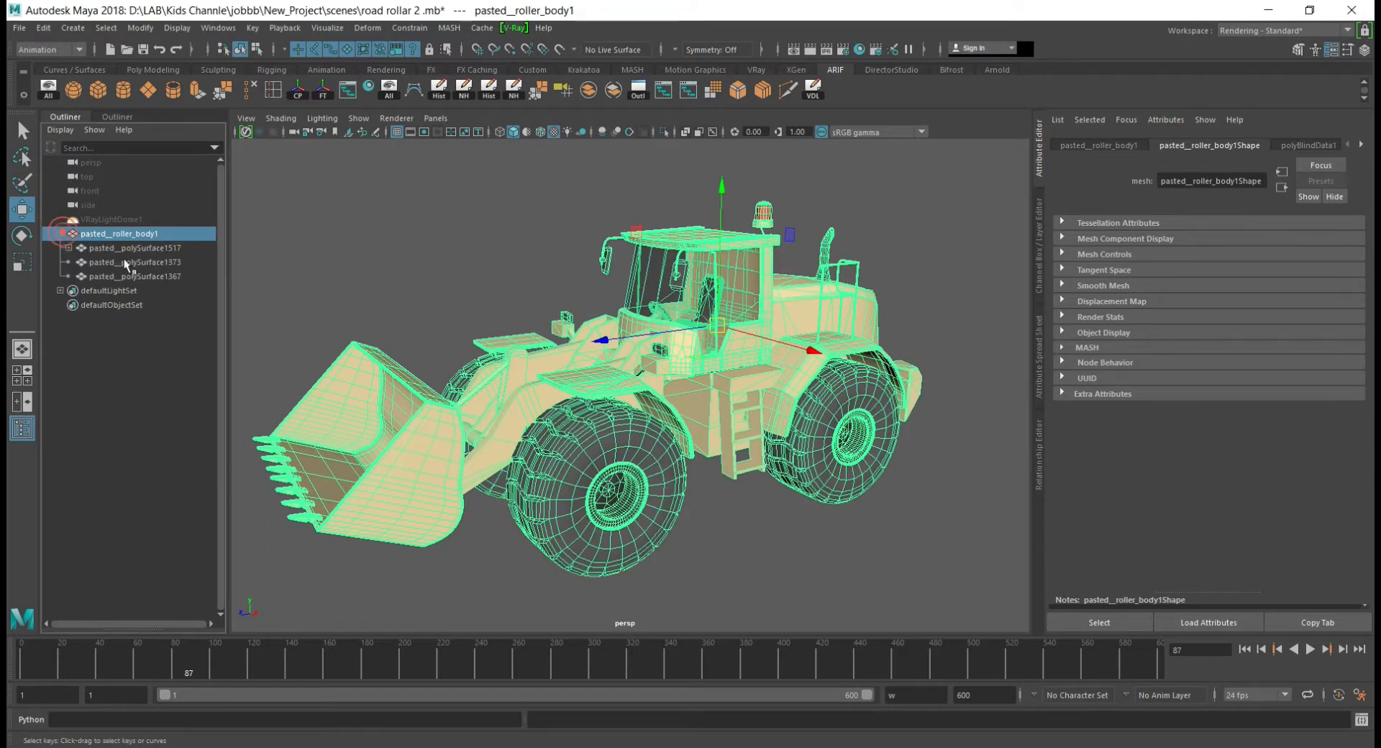
# - Try rotating the front lift arm together with its bucket, and undo the rotation
pyautogui.click(528, 410)
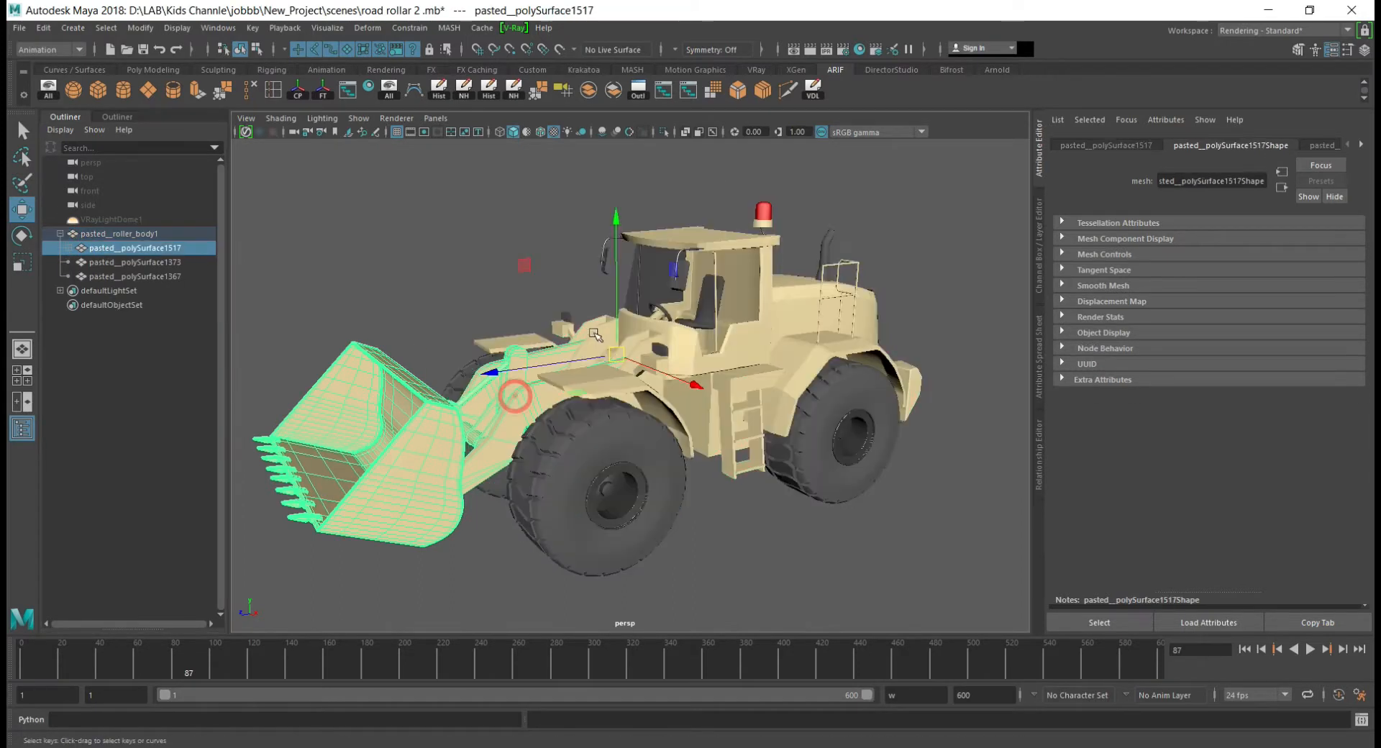
pyautogui.keyDown('alt'); pyautogui.moveTo(514, 396); pyautogui.dragTo(645, 369); pyautogui.keyUp('alt')
pyautogui.press('e')
pyautogui.moveTo(619, 237); pyautogui.dragTo(680, 249)
pyautogui.hotkey('ctrl', 'z')
# - Expand the lift arm's hierarchy and rotate the bucket slightly about its pivot
pyautogui.click(69, 247)
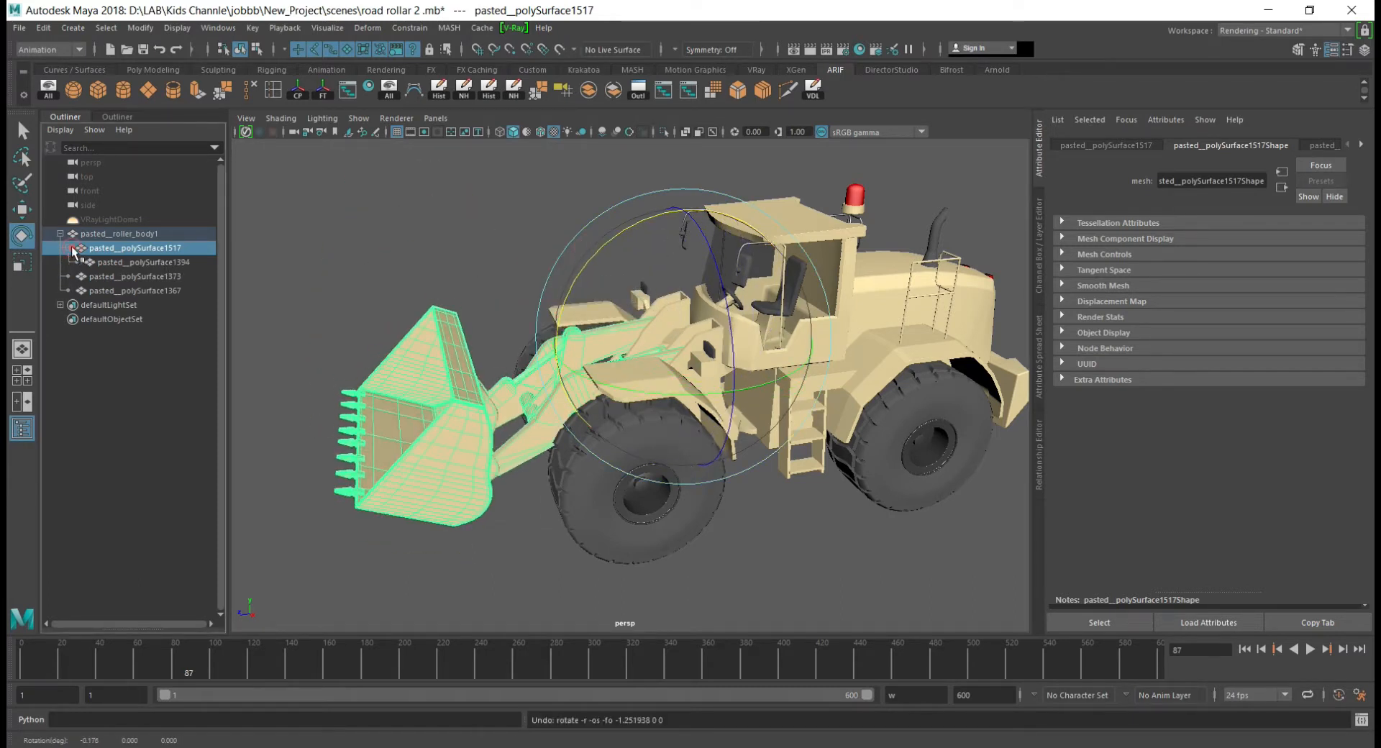
pyautogui.click(106, 262)
pyautogui.moveTo(478, 317); pyautogui.dragTo(434, 324)
# - Select the rear wheels and the front wheels in turn to examine each pair as a separate part
pyautogui.click(135, 291)
pyautogui.keyDown('alt'); pyautogui.moveTo(813, 468); pyautogui.dragTo(980, 466); pyautogui.keyUp('alt')
pyautogui.press('w')
pyautogui.keyDown('alt'); pyautogui.moveTo(438, 404); pyautogui.dragTo(532, 398); pyautogui.keyUp('alt')
pyautogui.click(574, 453)
pyautogui.press('f')
pyautogui.keyDown('alt'); pyautogui.moveTo(743, 381); pyautogui.dragTo(478, 363); pyautogui.keyUp('alt')
pyautogui.scroll(-3, 630, 386)
pyautogui.keyDown('alt'); pyautogui.moveTo(676, 436); pyautogui.dragTo(655, 424); pyautogui.keyUp('alt')
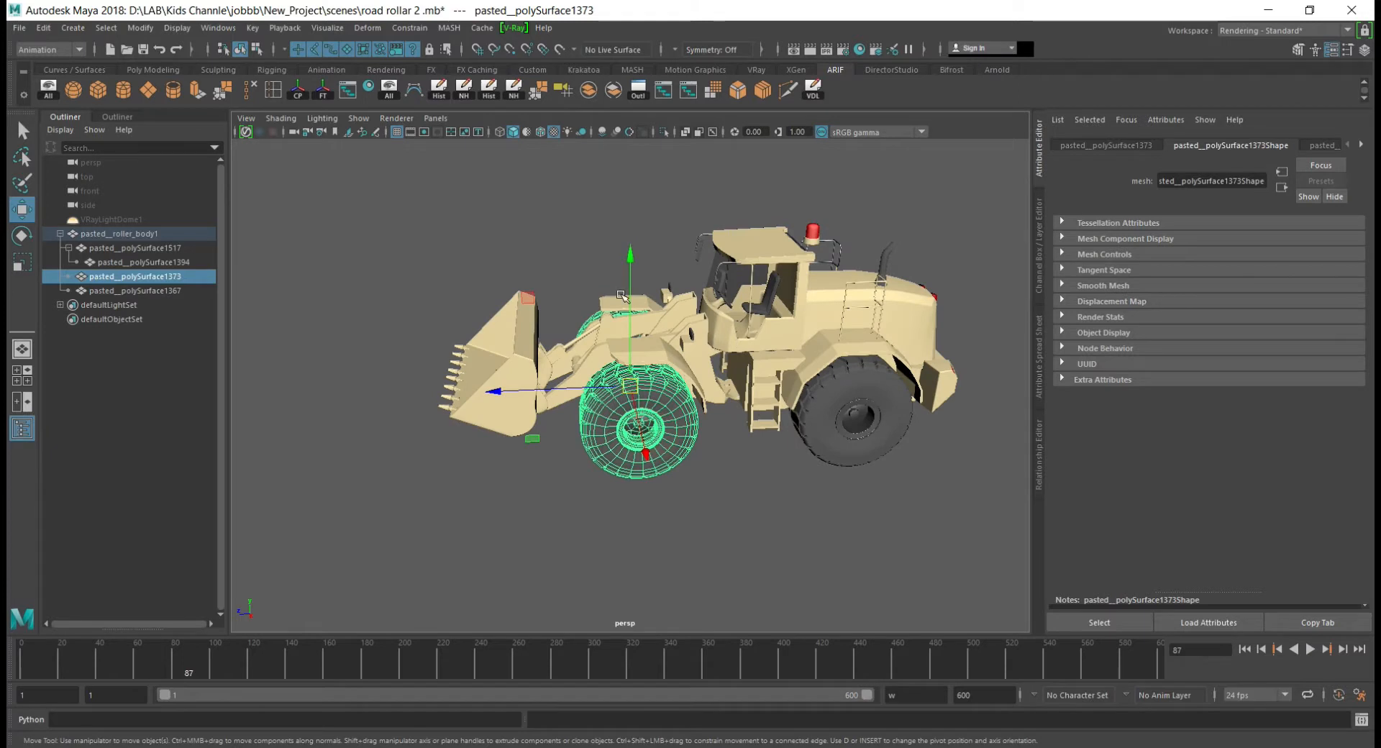
pyautogui.scroll(2, 624, 298)
pyautogui.keyDown('alt'); pyautogui.moveTo(713, 418); pyautogui.dragTo(559, 389, button='middle'); pyautogui.keyUp('alt')
pyautogui.keyDown('alt'); pyautogui.moveTo(561, 391); pyautogui.dragTo(621, 405); pyautogui.keyUp('alt')
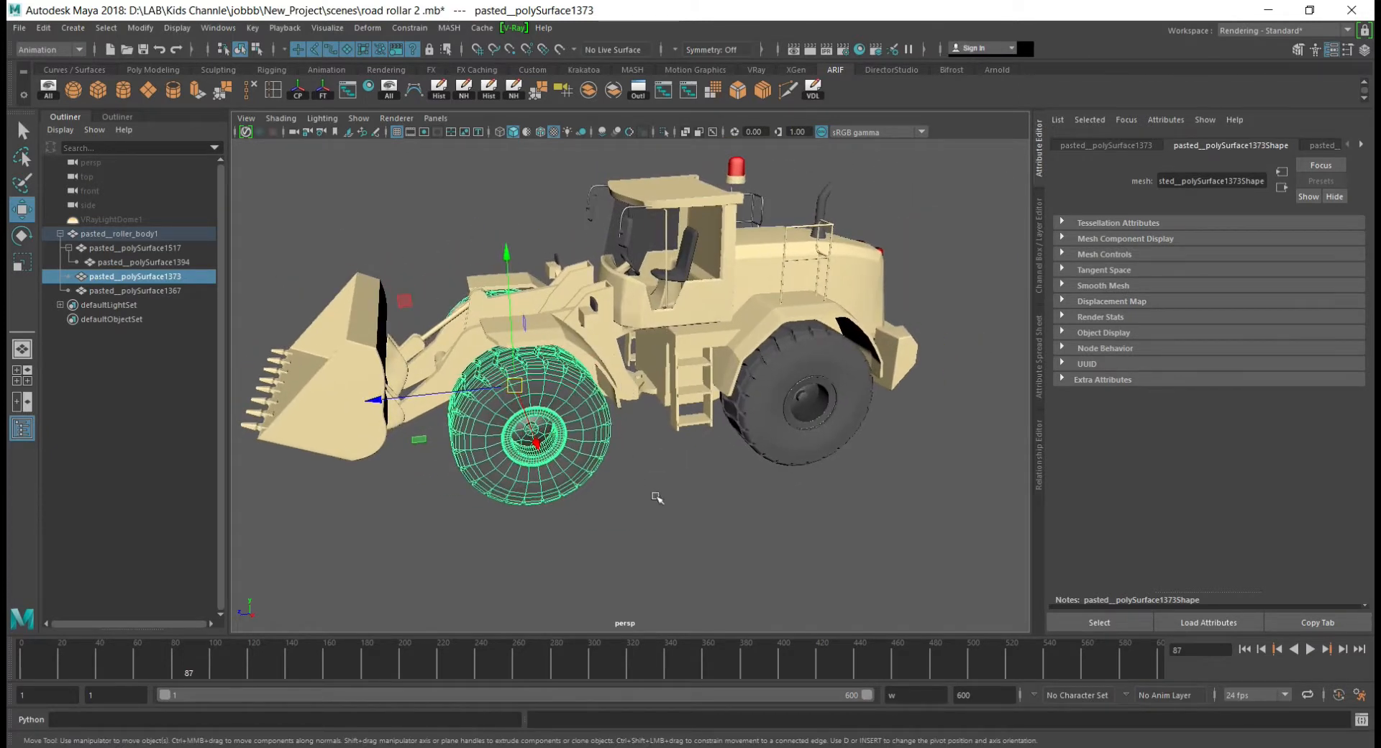
# - Set the end time of the playback range to 50 and return the timeline to frame 1
pyautogui.write('w')
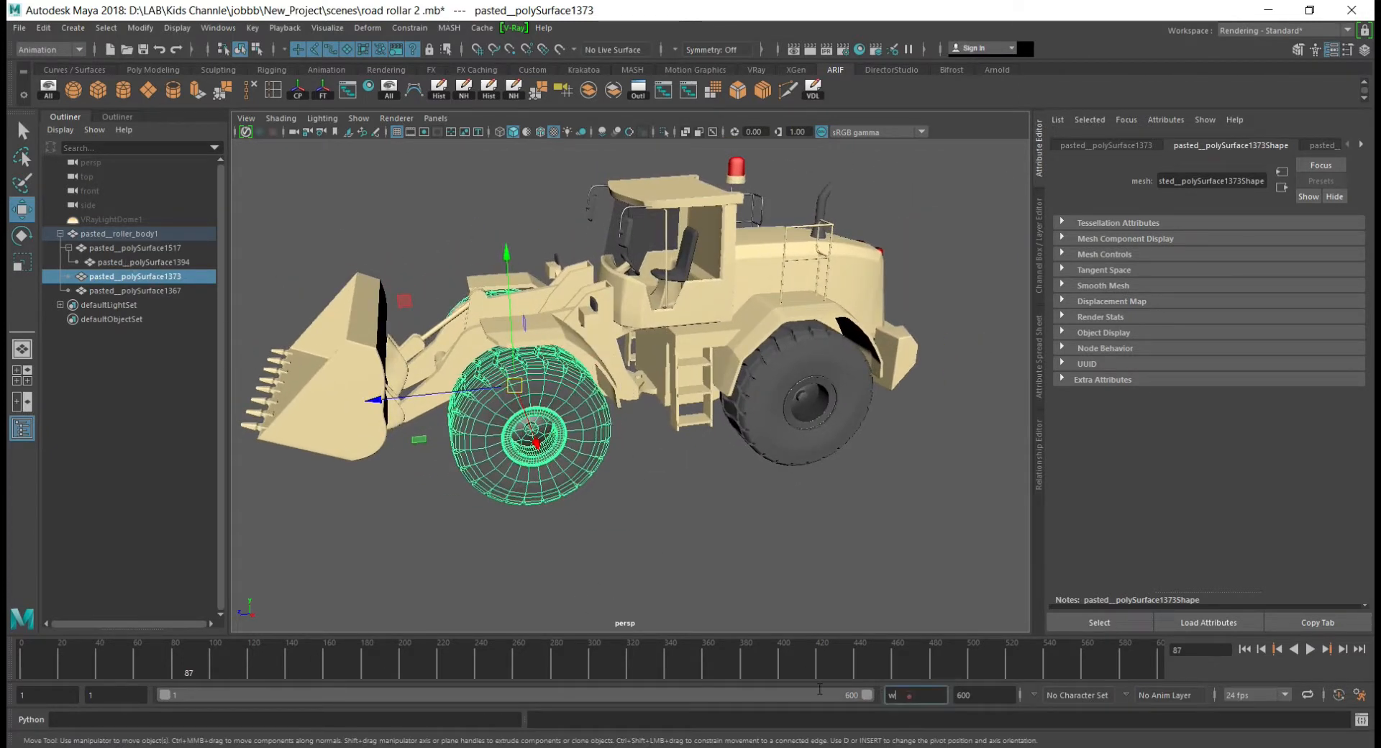
pyautogui.press('BackSpace')
pyautogui.write('5')
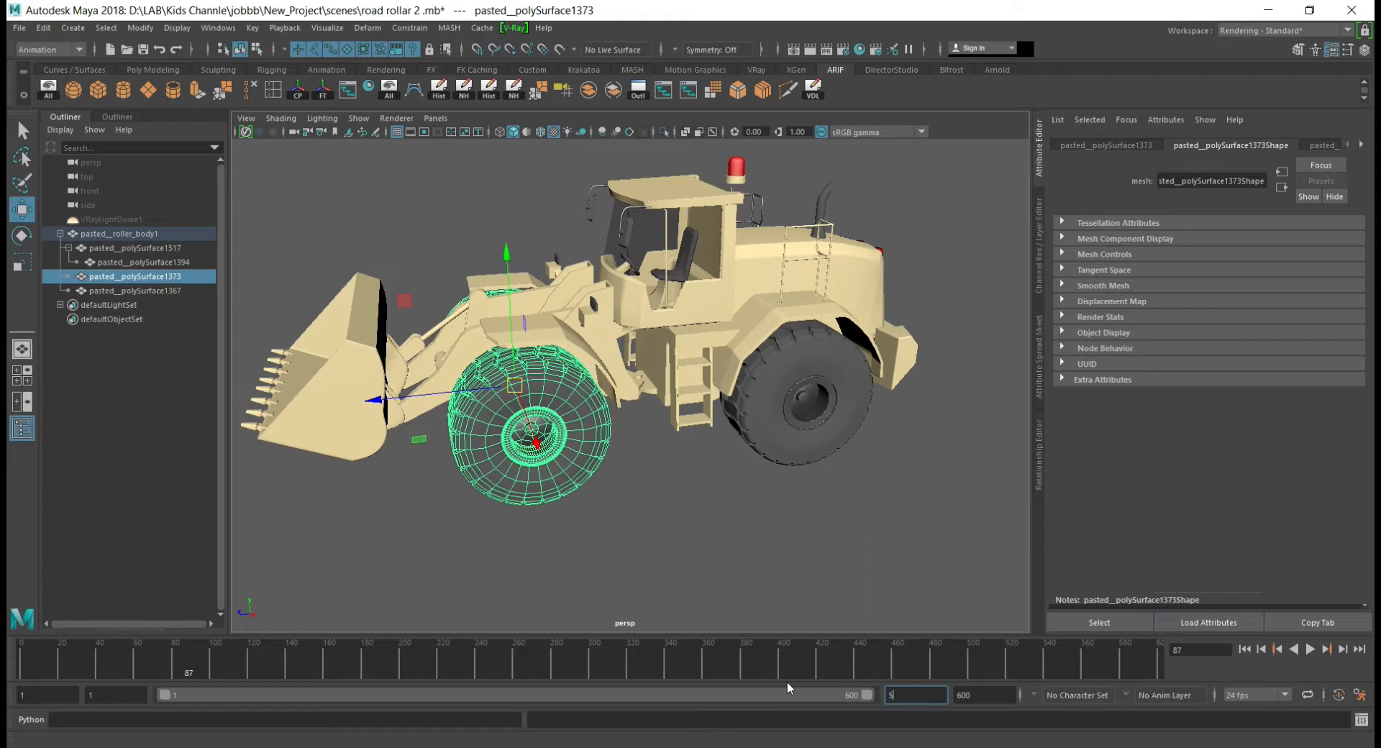
pyautogui.write('0')
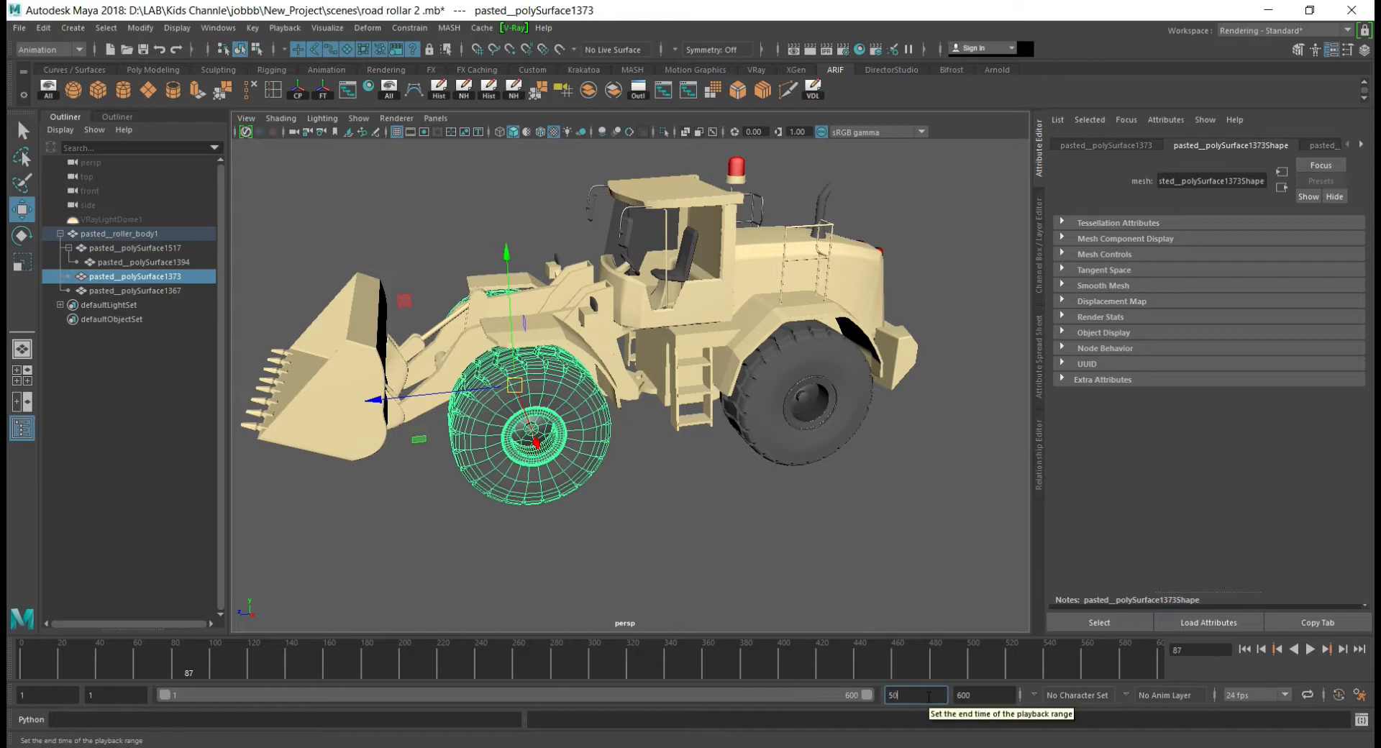
pyautogui.press('Return')
pyautogui.moveTo(916, 659); pyautogui.dragTo(29, 672)
# - Select and frame both wheel pairs together, then frame the front wheels alone to check the parts
pyautogui.keyDown('alt'); pyautogui.moveTo(605, 415); pyautogui.dragTo(670, 467, button='middle'); pyautogui.keyUp('alt')
pyautogui.scroll(-3, 670, 467)
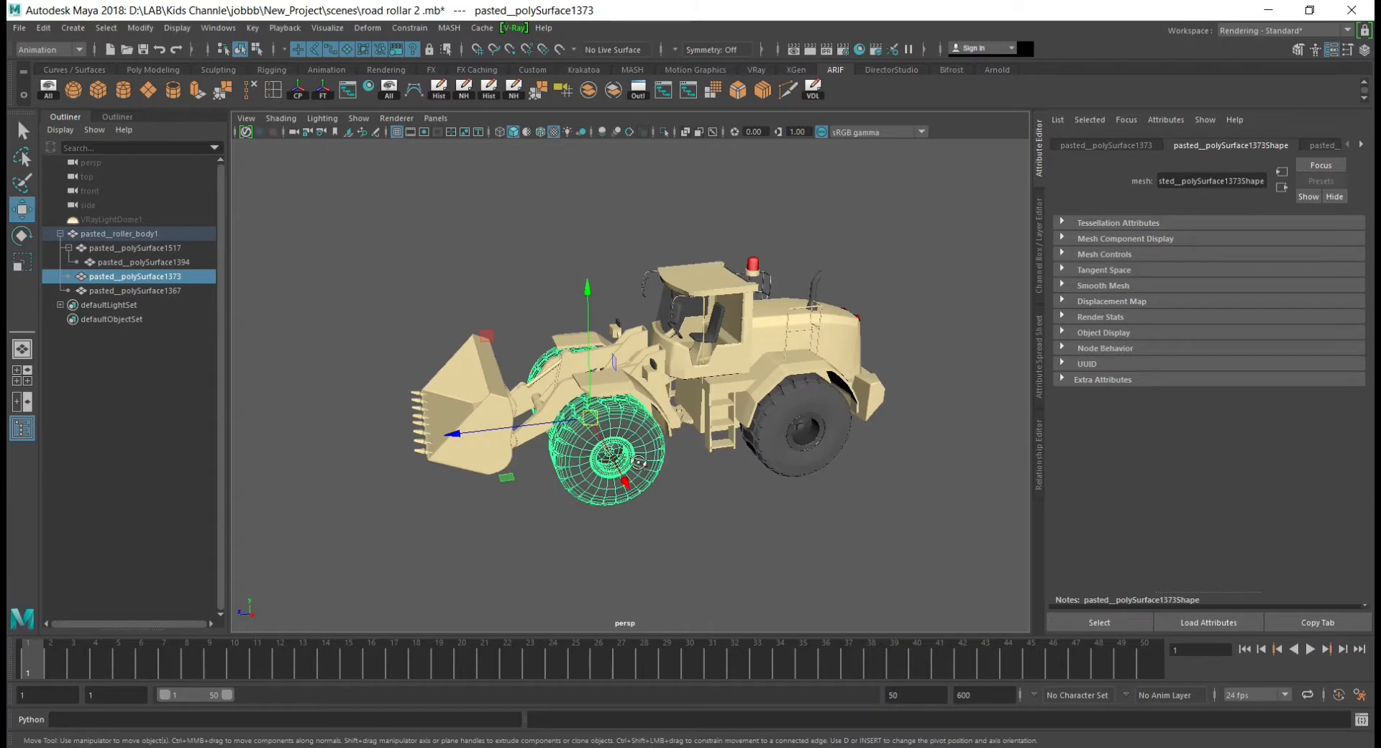
pyautogui.click(684, 541)
pyautogui.scroll(2, 645, 459)
pyautogui.click(643, 459)
pyautogui.keyDown('shift'); pyautogui.click(806, 429); pyautogui.keyUp('shift')
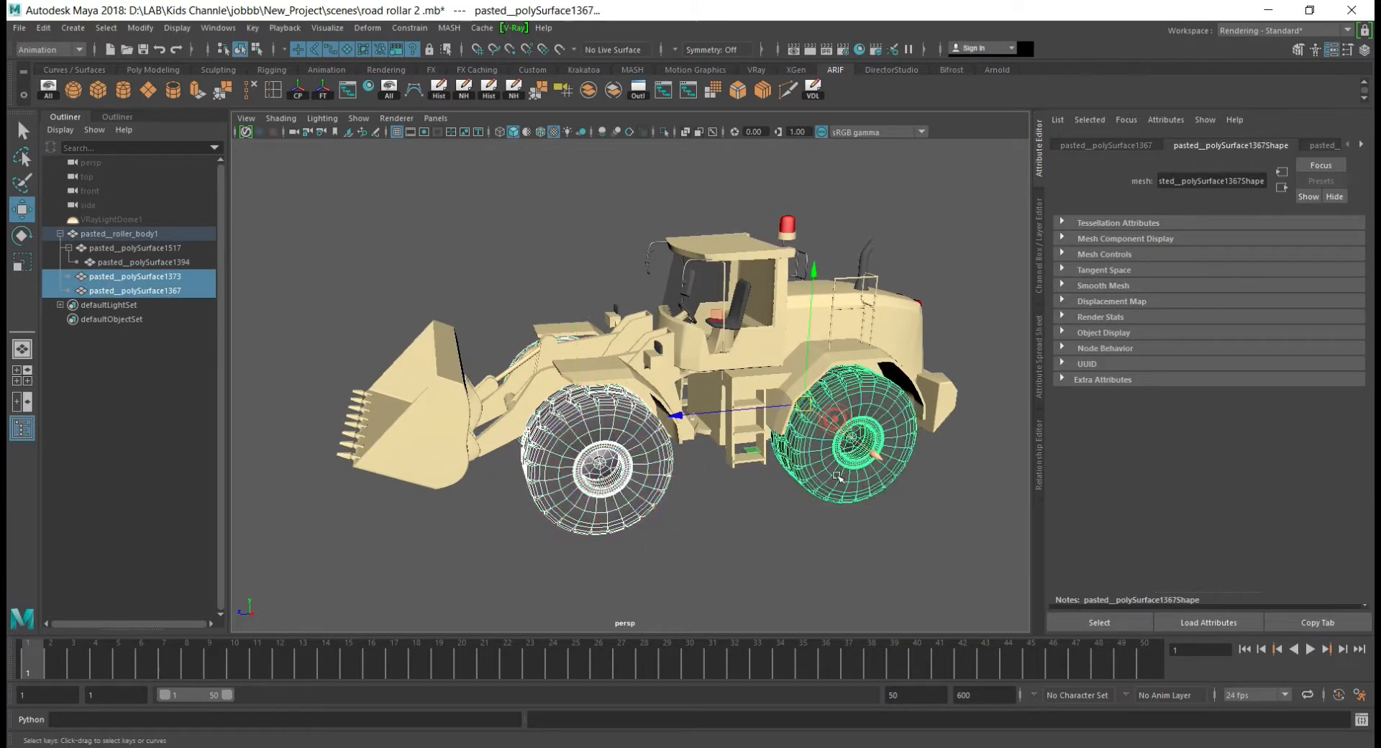
pyautogui.press('f')
pyautogui.scroll(-3, 694, 468)
pyautogui.click(574, 436)
pyautogui.press('f')
pyautogui.scroll(-3, 727, 447)
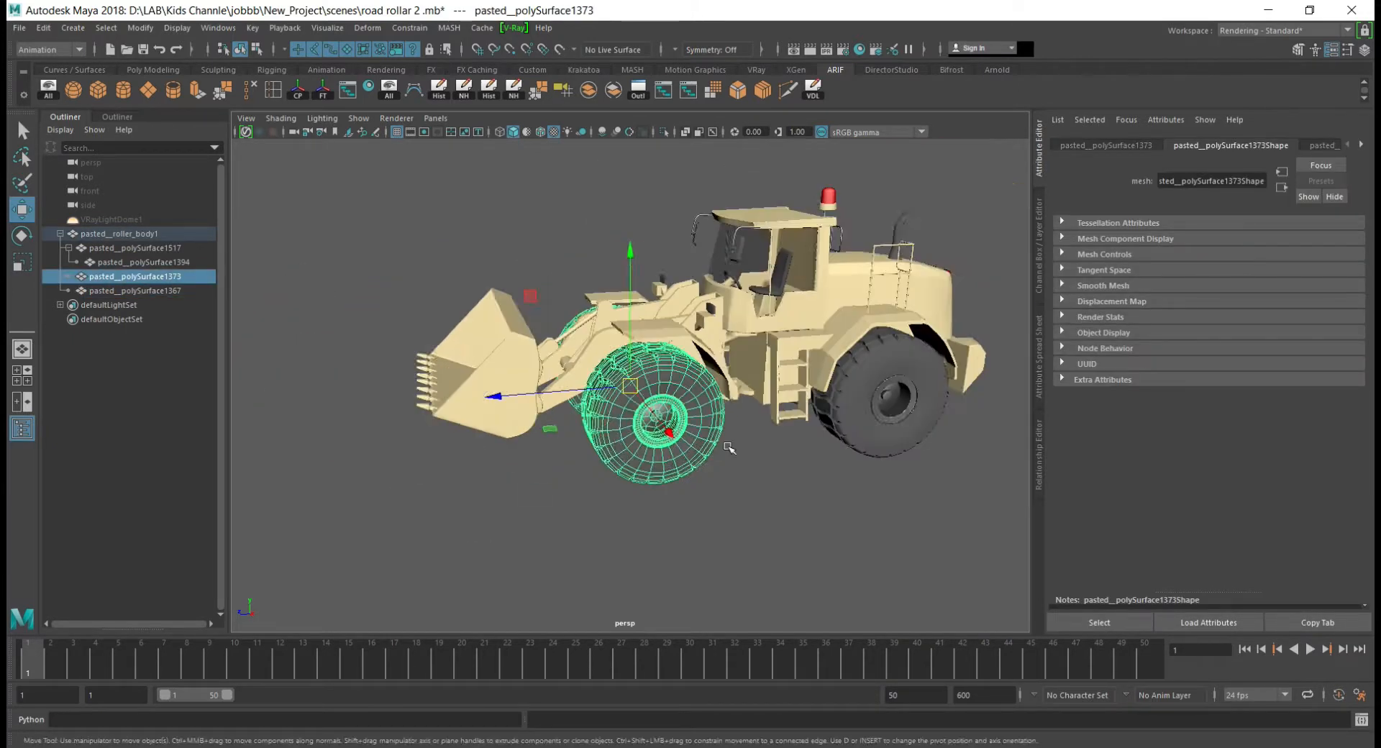
# - View the silver rim material attributes of the front wheels
pyautogui.keyDown('alt'); pyautogui.moveTo(728, 447); pyautogui.dragTo(665, 461, button='middle'); pyautogui.keyUp('alt')
pyautogui.click(1361, 146)
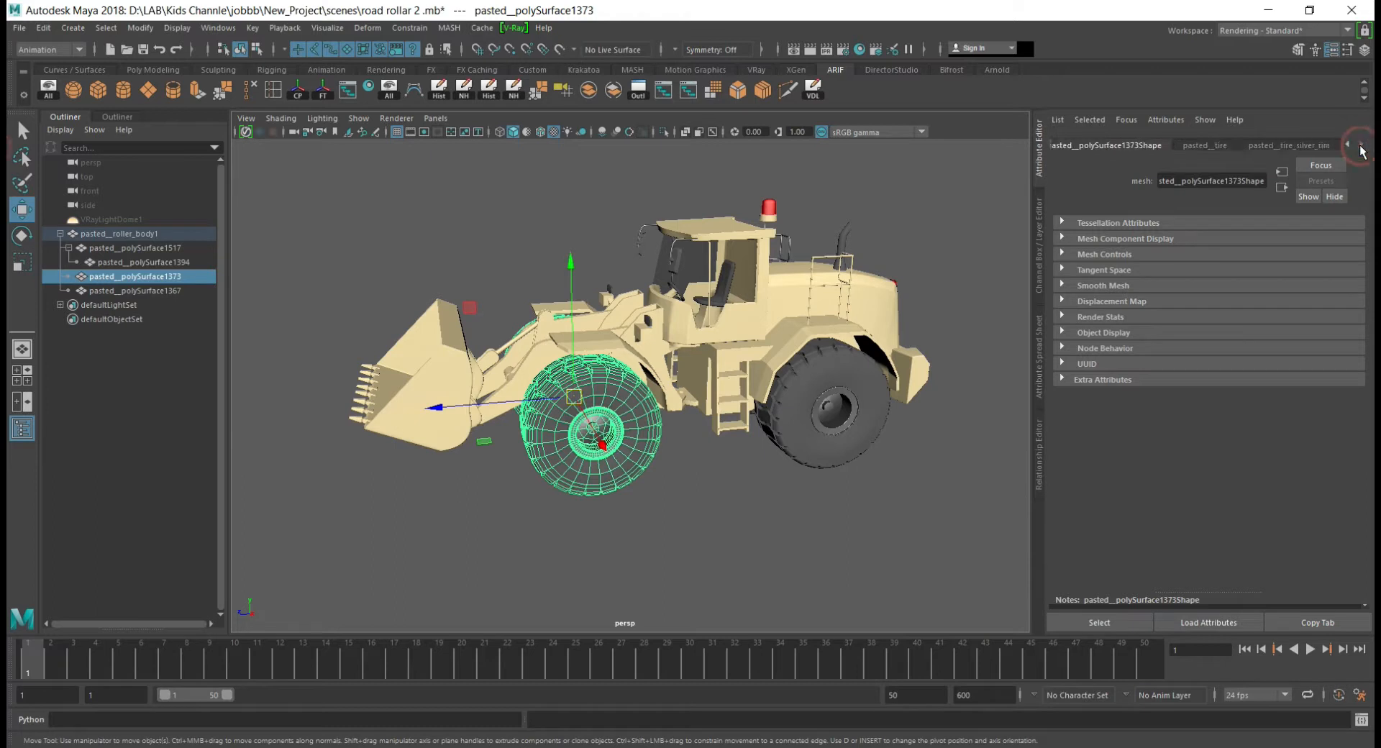
pyautogui.click(1317, 146)
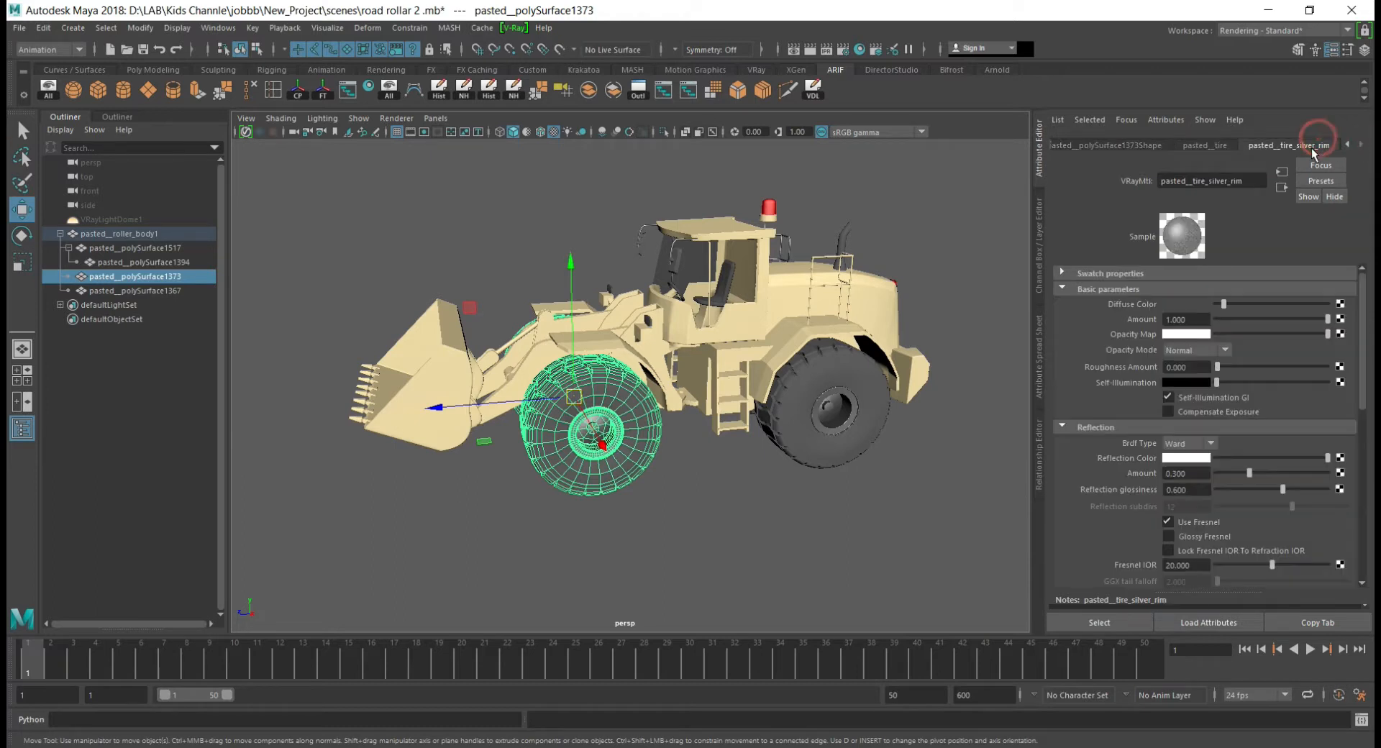
# - Freeze the transformations of the front wheels and the rear wheels, and center the rear wheels' pivot
pyautogui.click(1038, 223)
pyautogui.click(320, 90)
pyautogui.click(791, 430)
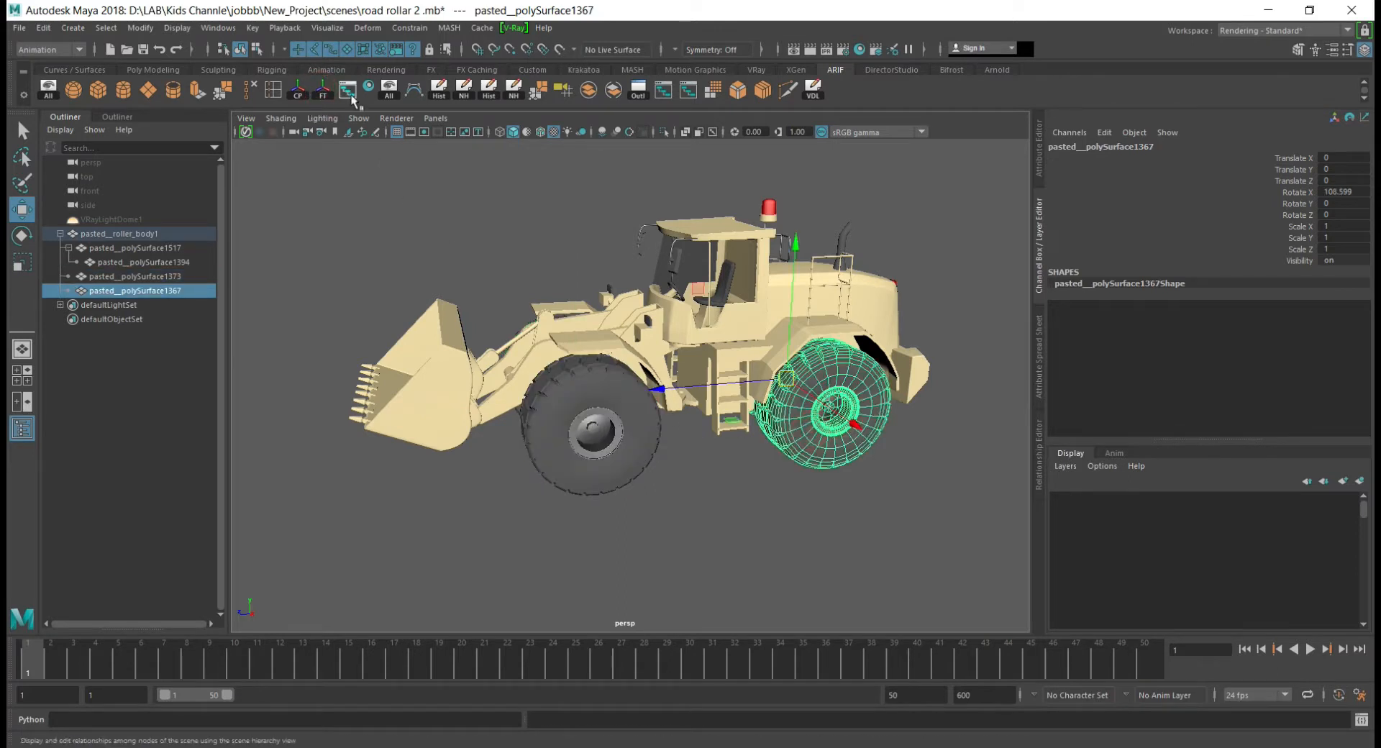
pyautogui.click(321, 90)
pyautogui.scroll(2, 574, 432)
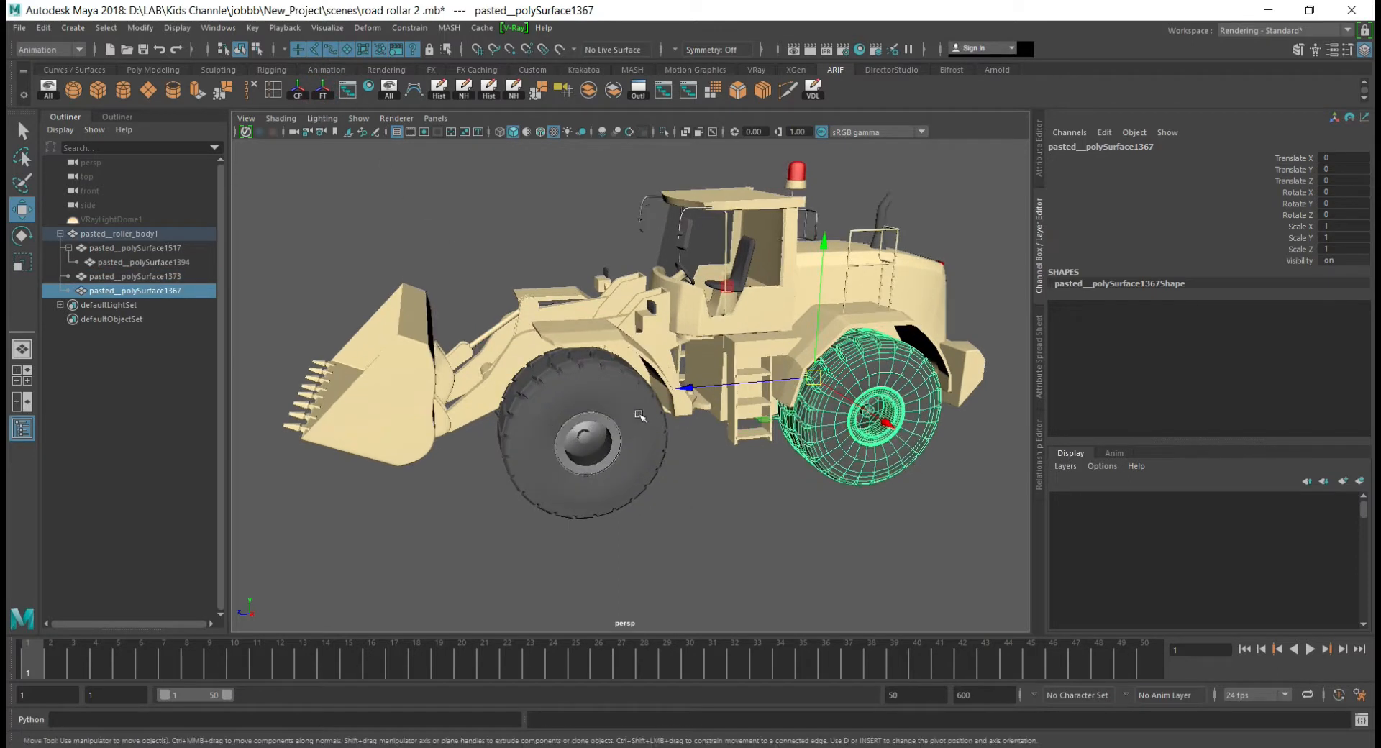
pyautogui.click(298, 90)
# - Try rotating the front wheels about their axle, and undo the rotation
pyautogui.click(569, 435)
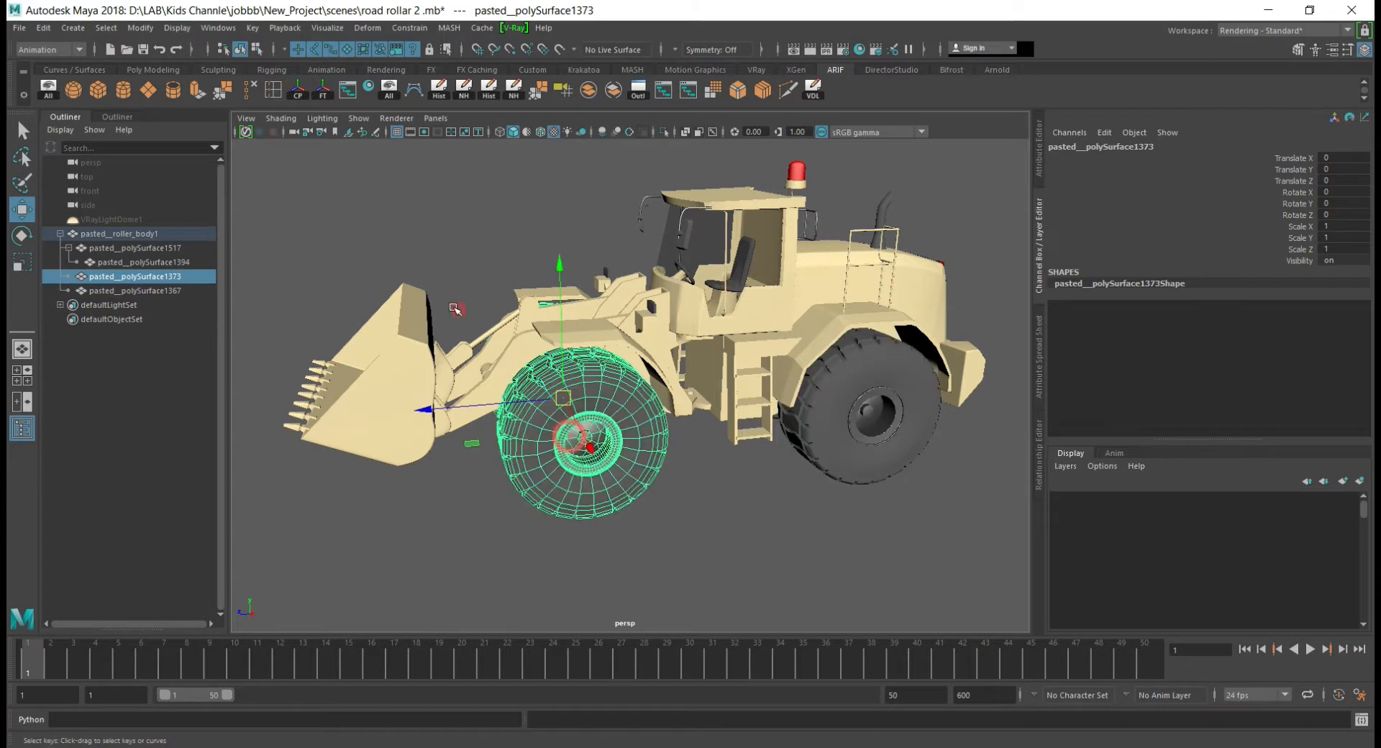
pyautogui.keyDown('alt'); pyautogui.moveTo(460, 345); pyautogui.dragTo(489, 339); pyautogui.keyUp('alt')
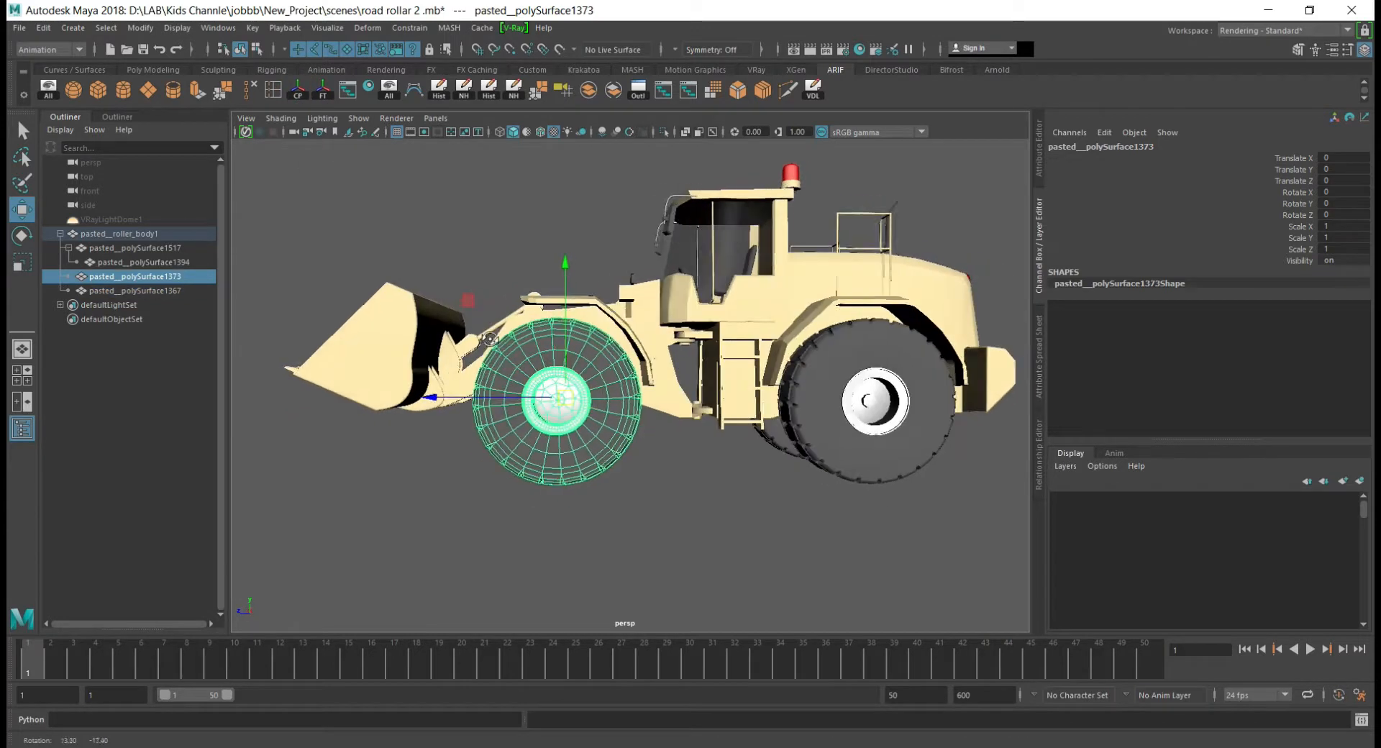
pyautogui.press('e')
pyautogui.moveTo(640, 316); pyautogui.dragTo(544, 261)
pyautogui.hotkey('ctrl', 'z')
pyautogui.press('w')
# - Select the front and rear wheels together and set a key on them at frame 1
pyautogui.press('f')
pyautogui.scroll(-5, 508, 303)
pyautogui.keyDown('alt'); pyautogui.moveTo(508, 302); pyautogui.dragTo(589, 395); pyautogui.keyUp('alt')
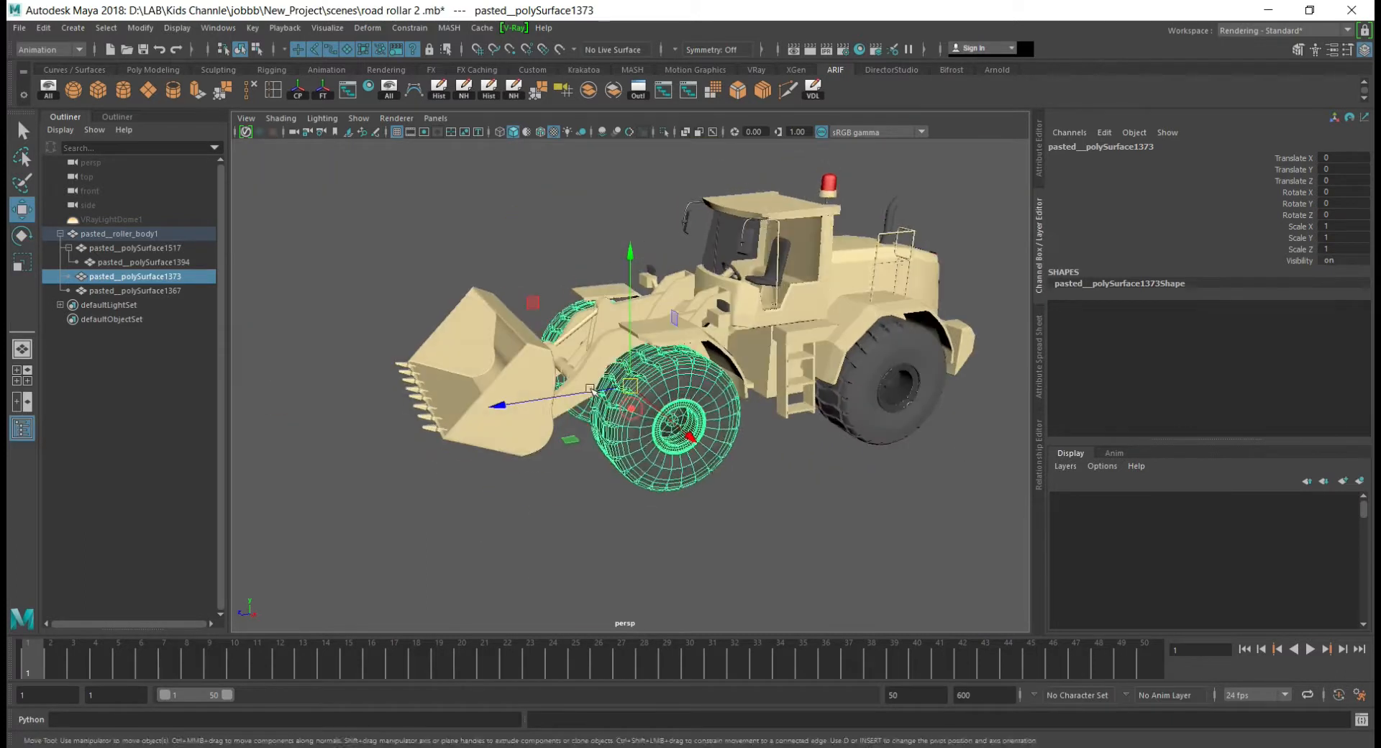
pyautogui.scroll(3, 591, 396)
pyautogui.keyDown('alt'); pyautogui.moveTo(517, 430); pyautogui.dragTo(594, 443); pyautogui.keyUp('alt')
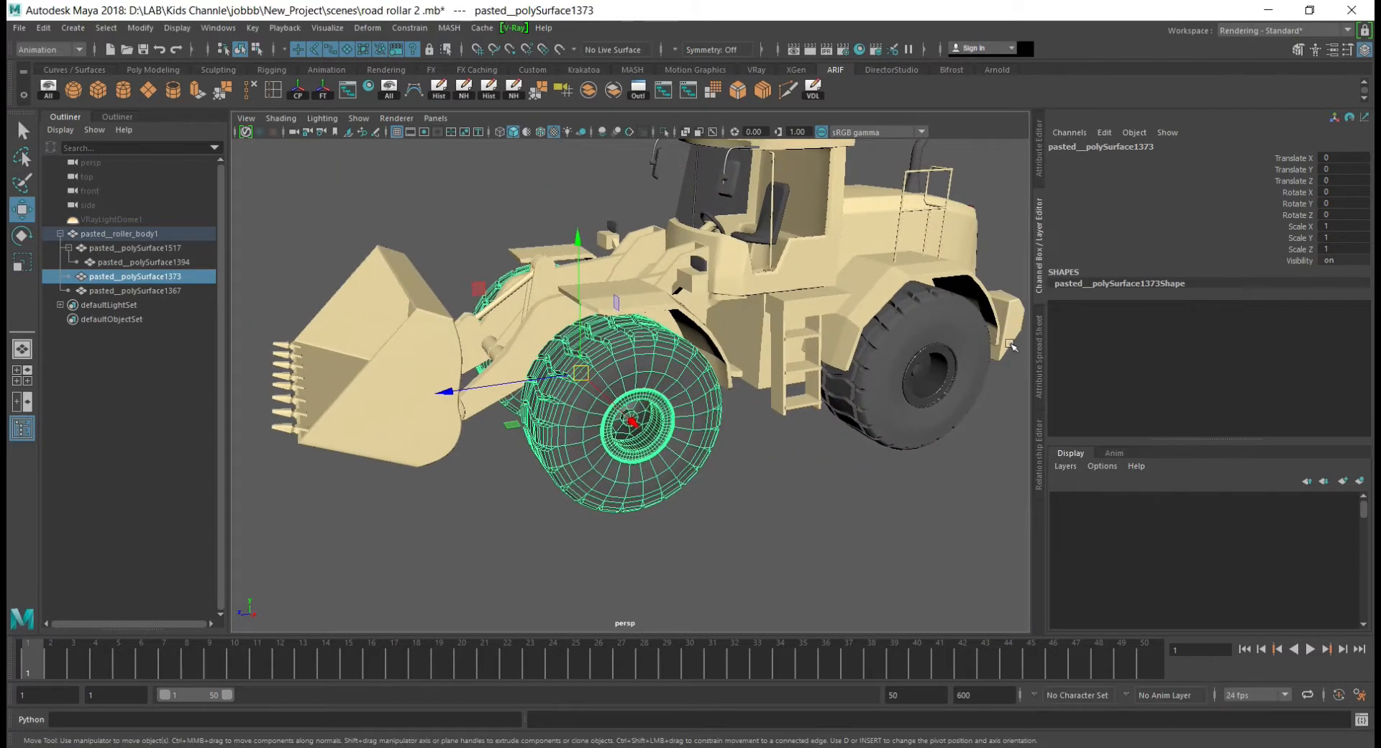
pyautogui.keyDown('shift'); pyautogui.click(965, 336); pyautogui.keyUp('shift')
pyautogui.press('s')
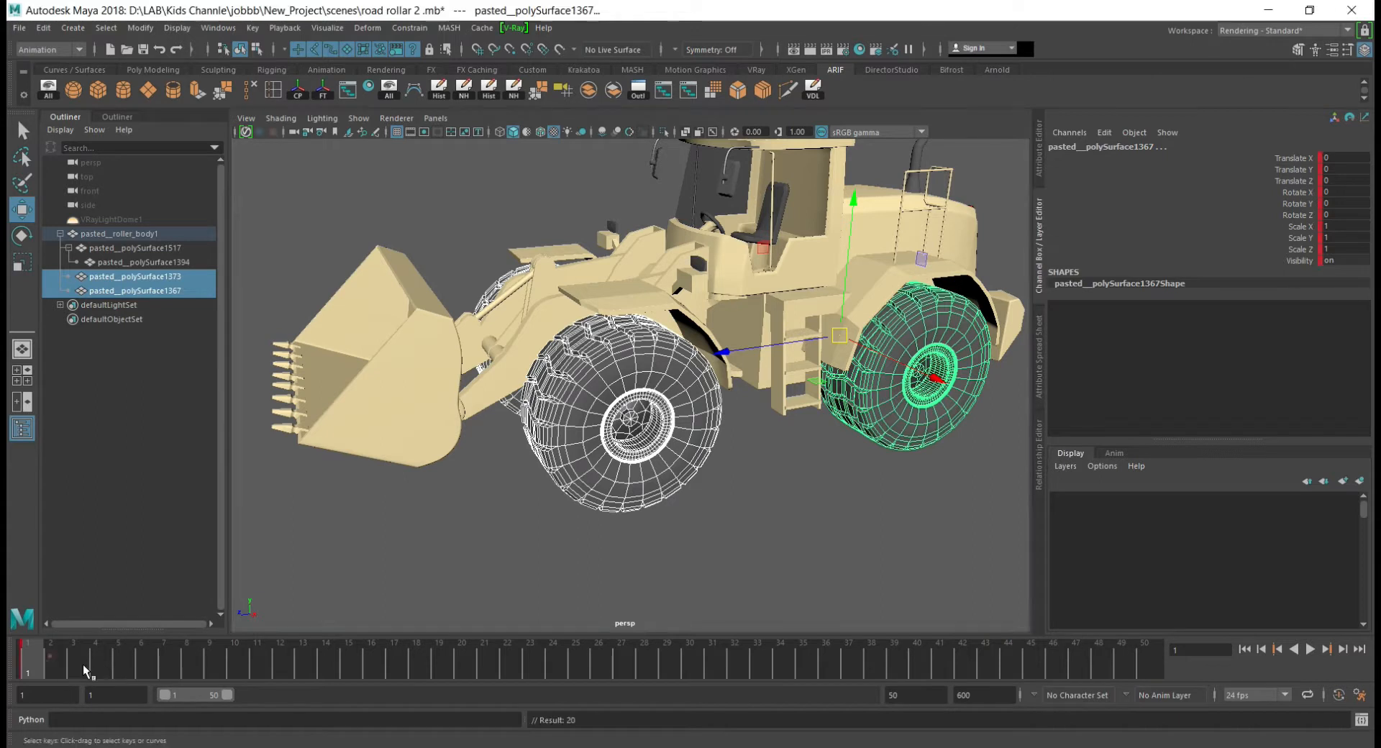
# - Set a key on the front and rear wheels at frame 50
pyautogui.moveTo(52, 661); pyautogui.dragTo(1304, 656)
pyautogui.press('s')
# - Key the wheels' Rotate X at 360 on frame 25, and play back the animation
pyautogui.click(576, 655)
pyautogui.keyDown('alt'); pyautogui.moveTo(669, 331); pyautogui.dragTo(723, 216); pyautogui.keyUp('alt')
pyautogui.press('e')
pyautogui.doubleClick(1348, 193)
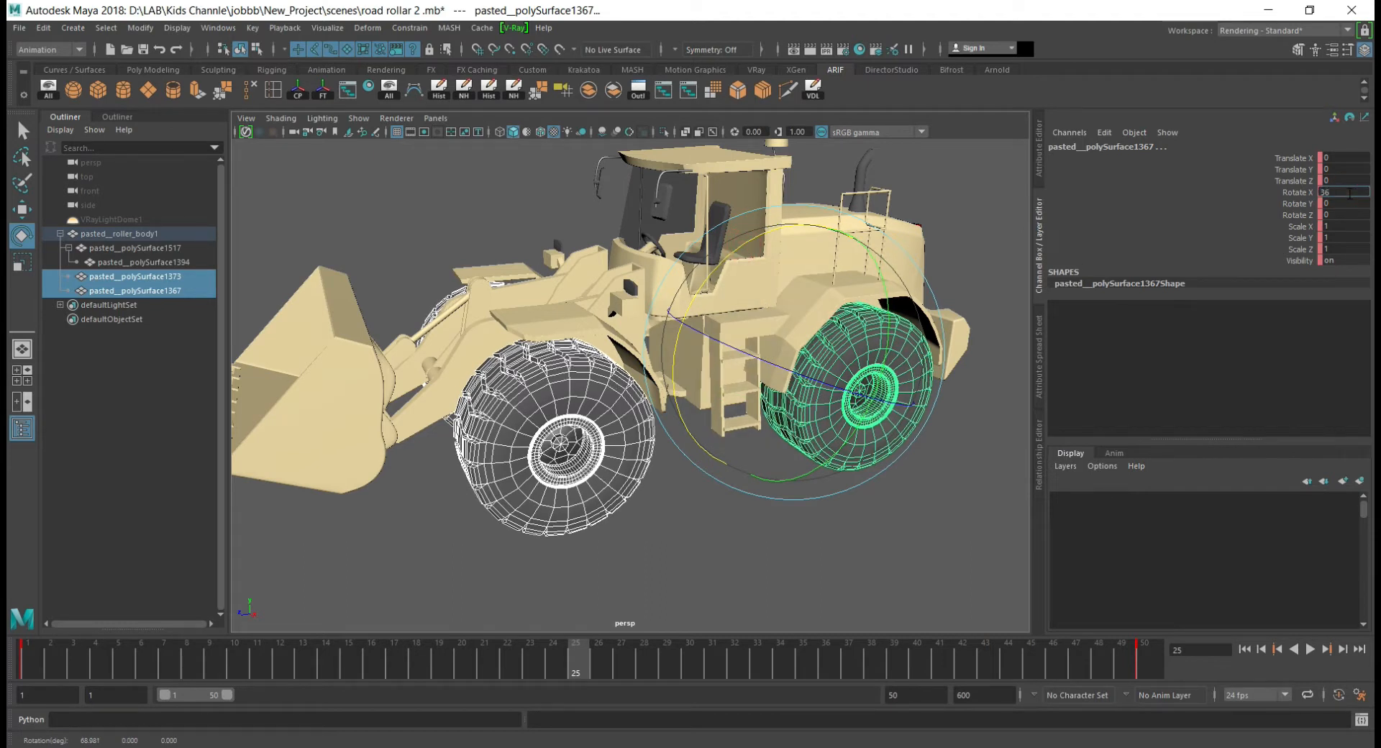
pyautogui.press('Return')
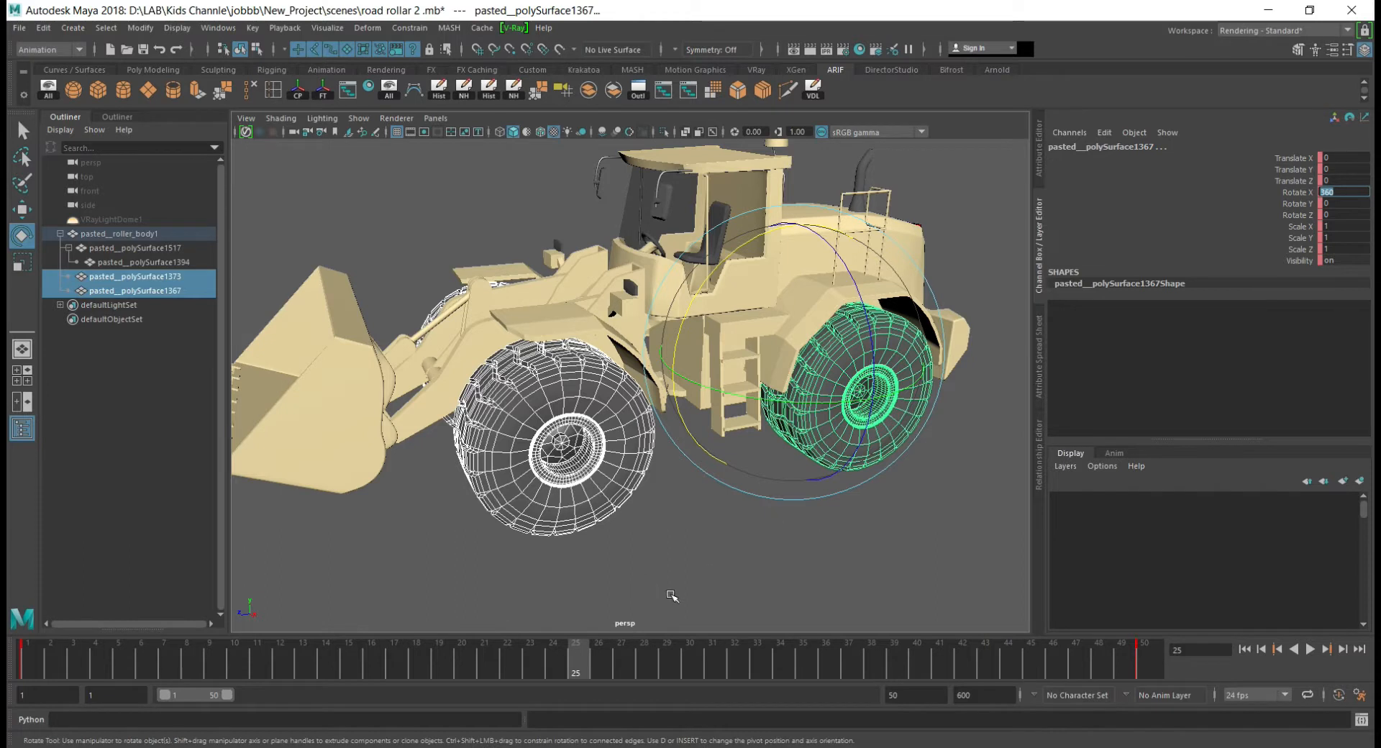
pyautogui.click(1305, 192)
pyautogui.rightClick(1305, 193)
pyautogui.click(1304, 219)
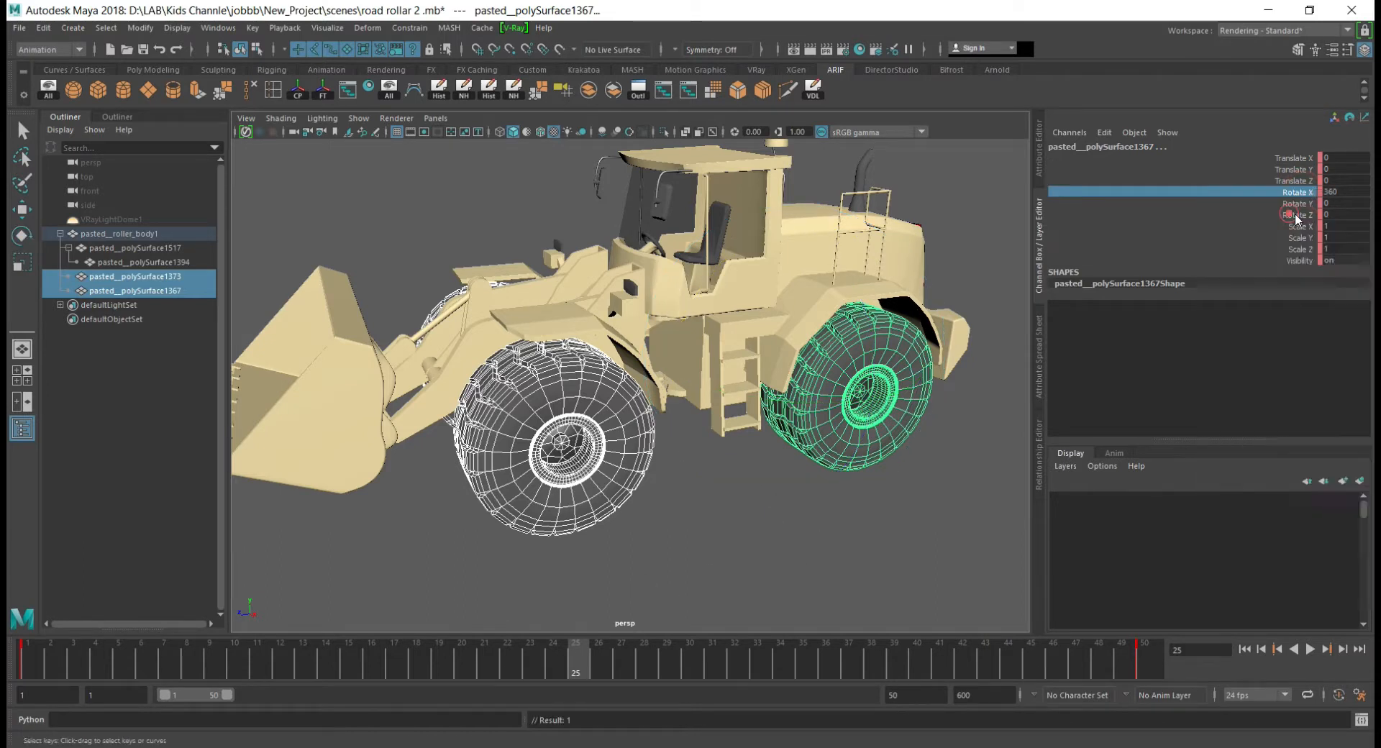
pyautogui.hotkey('alt', 'v')
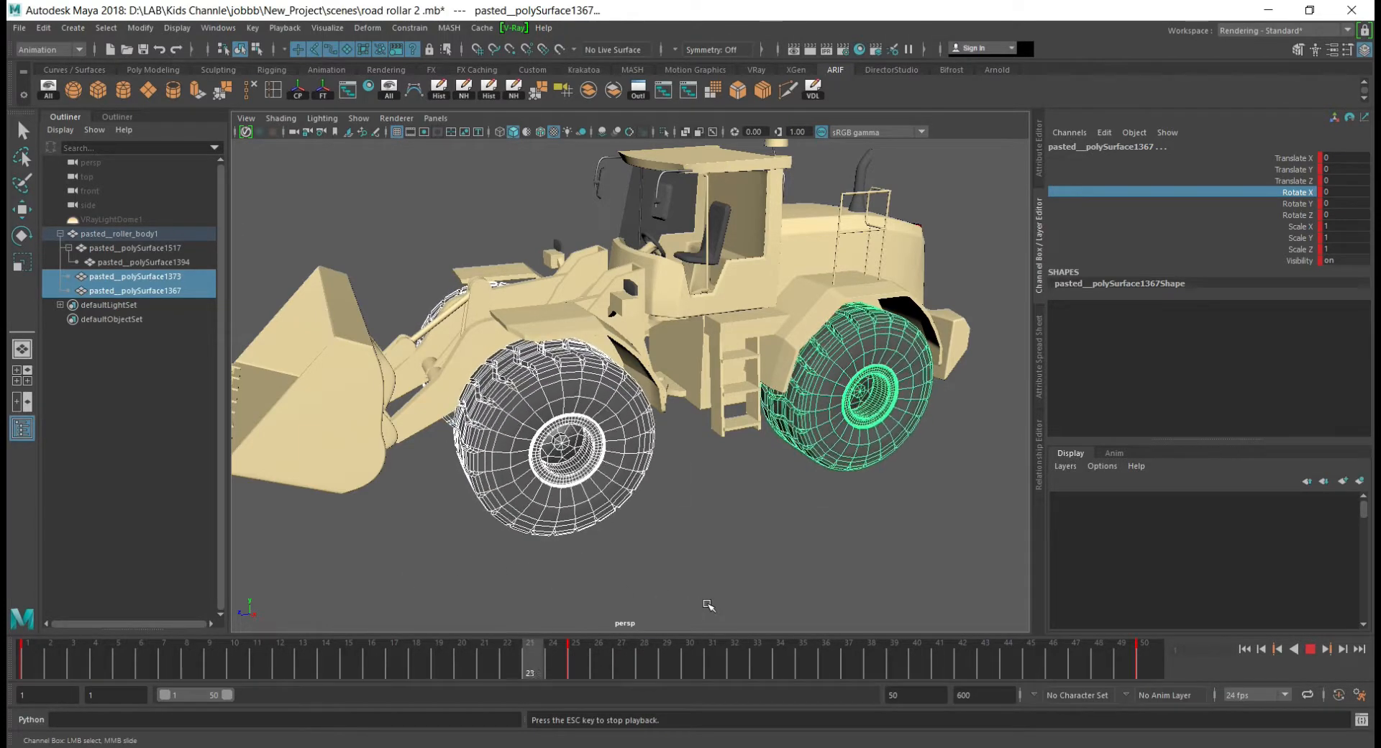
pyautogui.press('Escape')
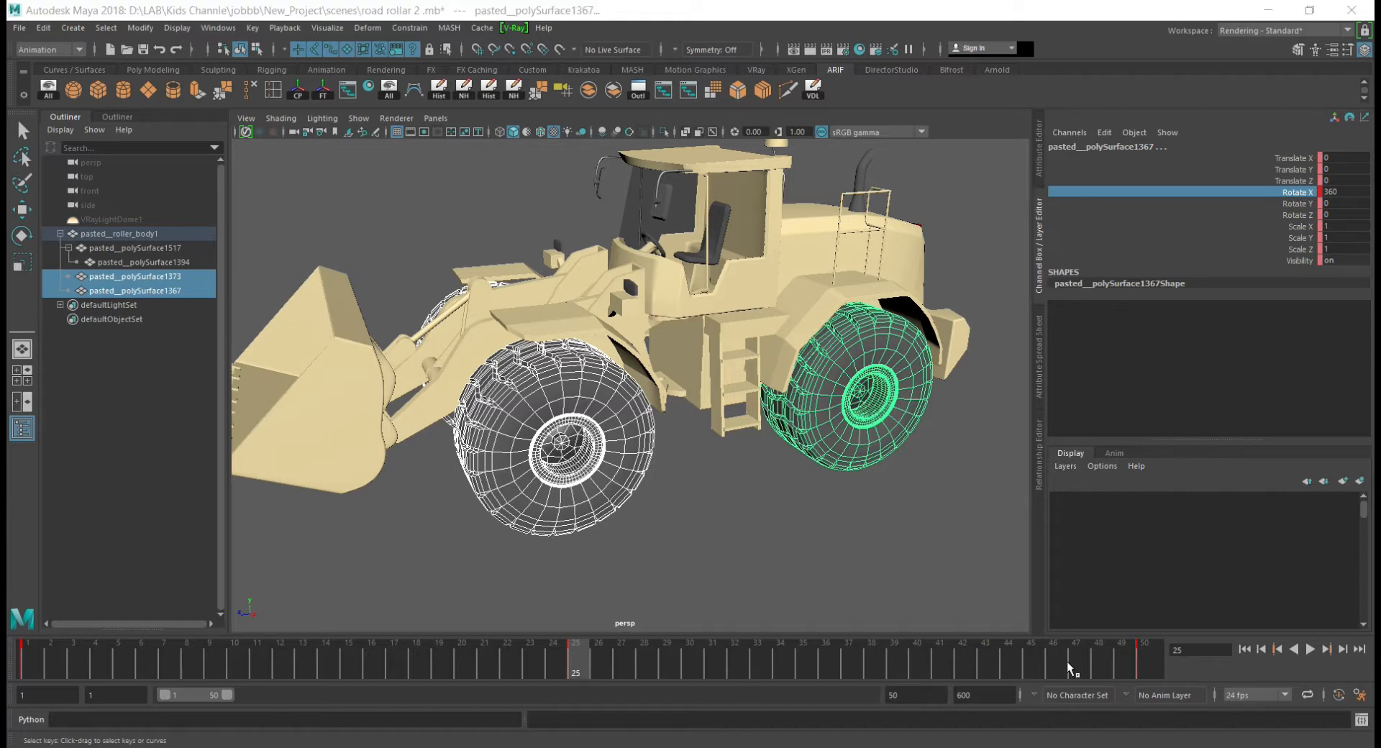
# - Key the wheels' Rotate X at 360 on frame 50
pyautogui.click(1143, 663)
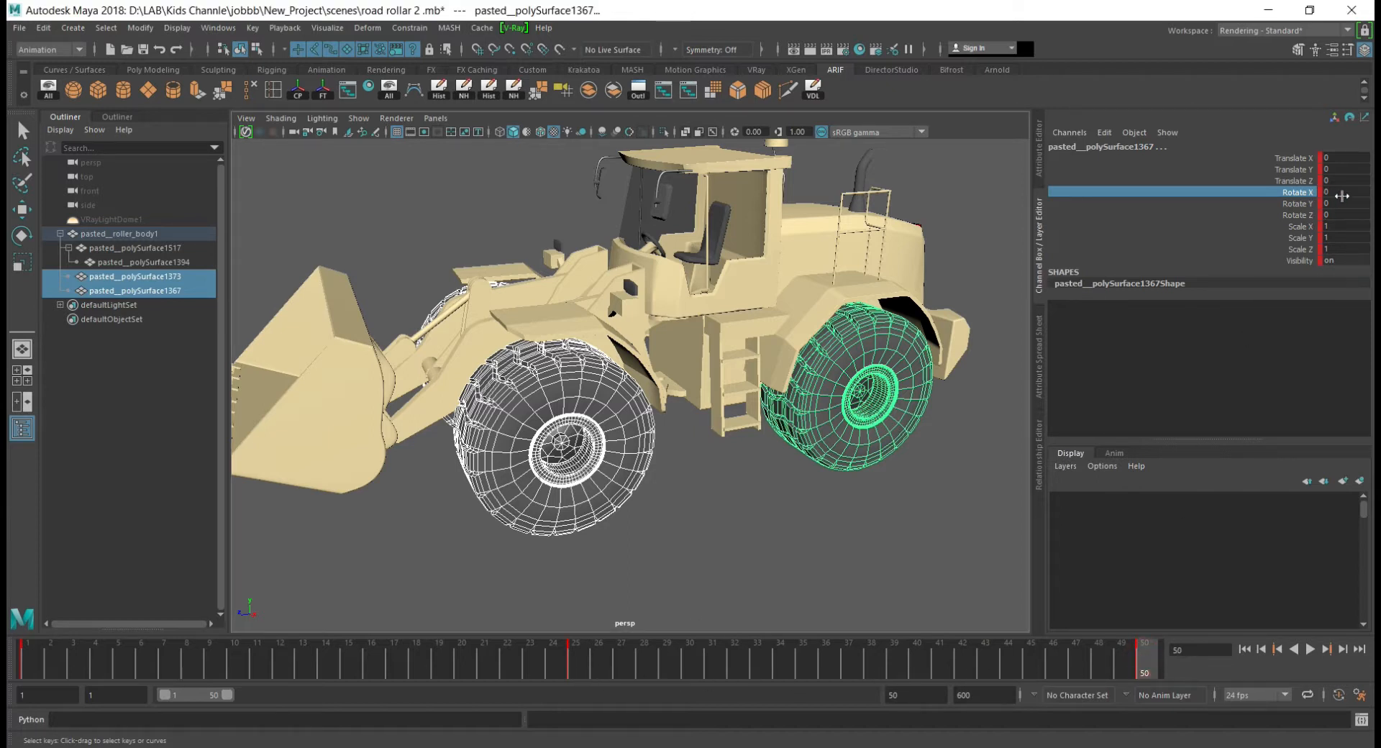
pyautogui.doubleClick(1342, 196)
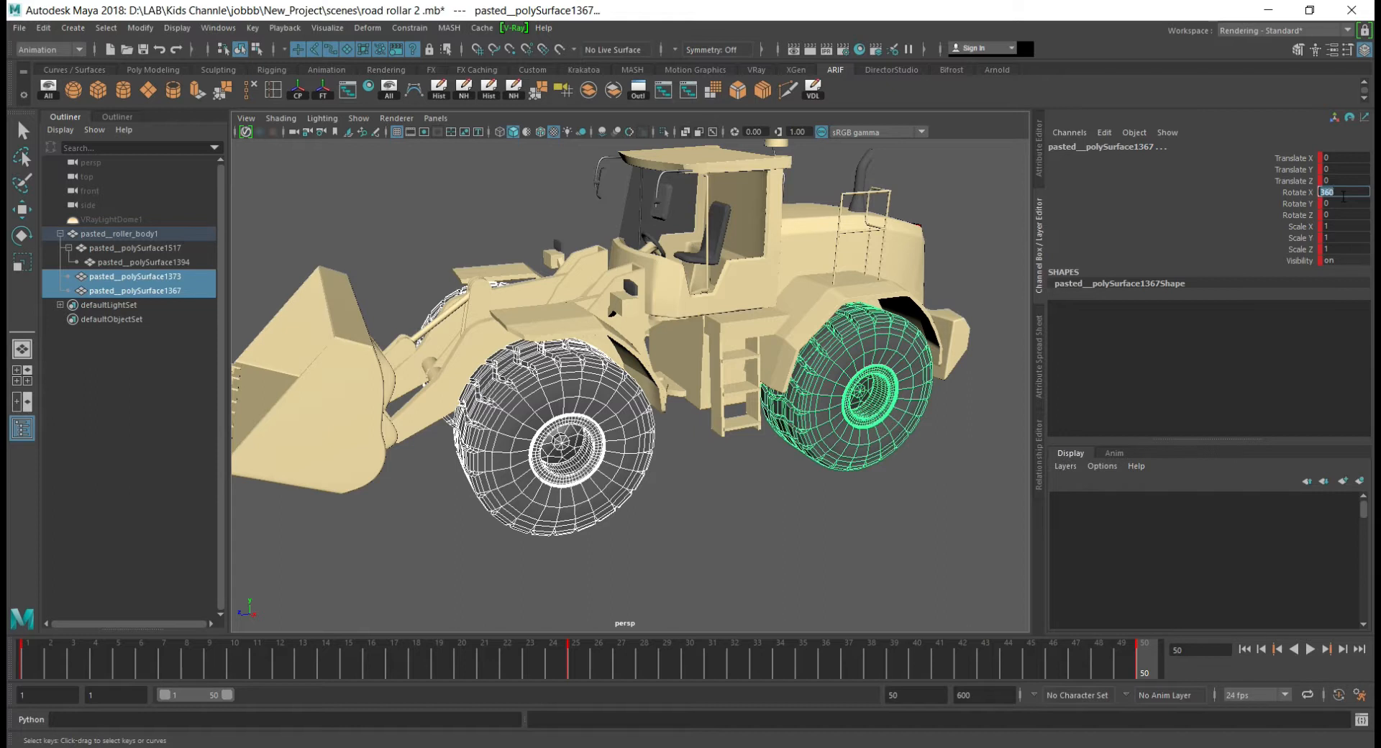
pyautogui.rightClick(1299, 203)
pyautogui.click(1291, 219)
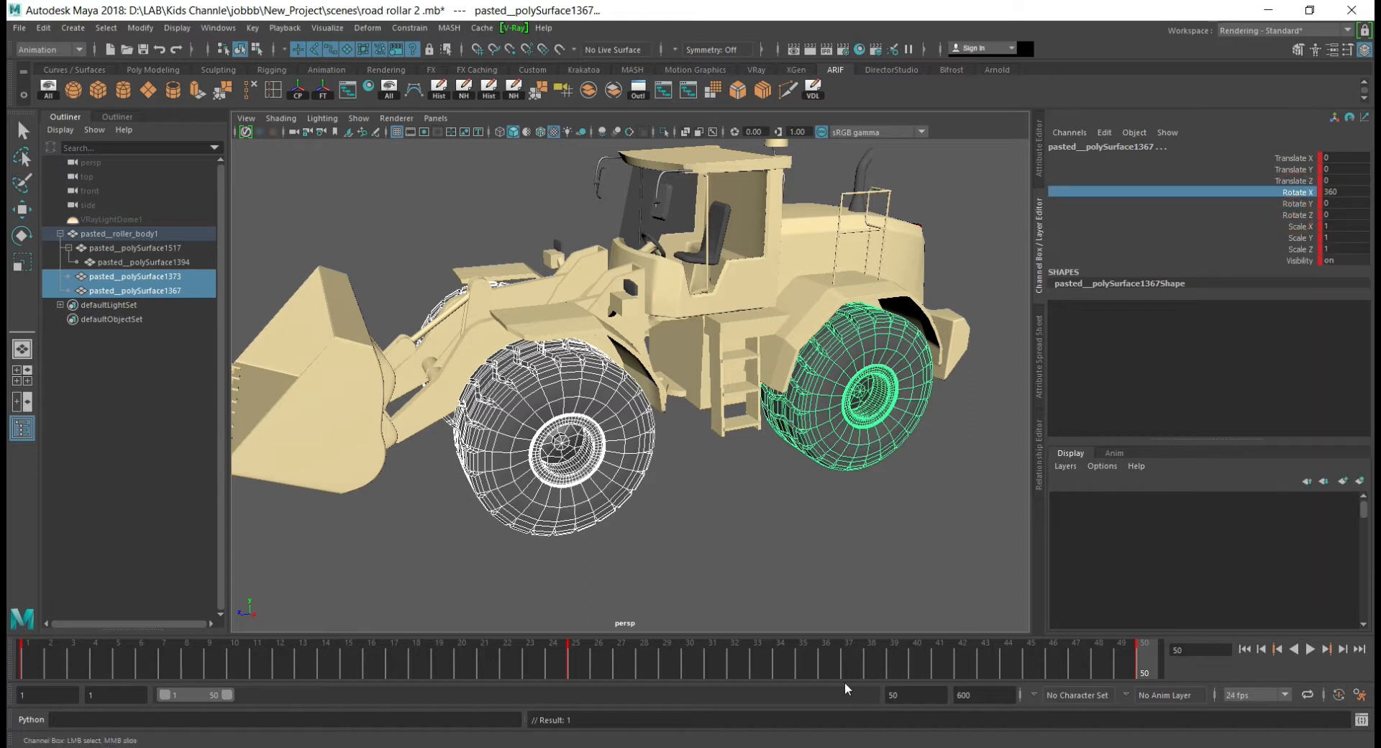
# - Delete the wheels' keys at frame 25
pyautogui.click(579, 658)
pyautogui.keyDown('shift'); pyautogui.click(579, 658); pyautogui.keyUp('shift')
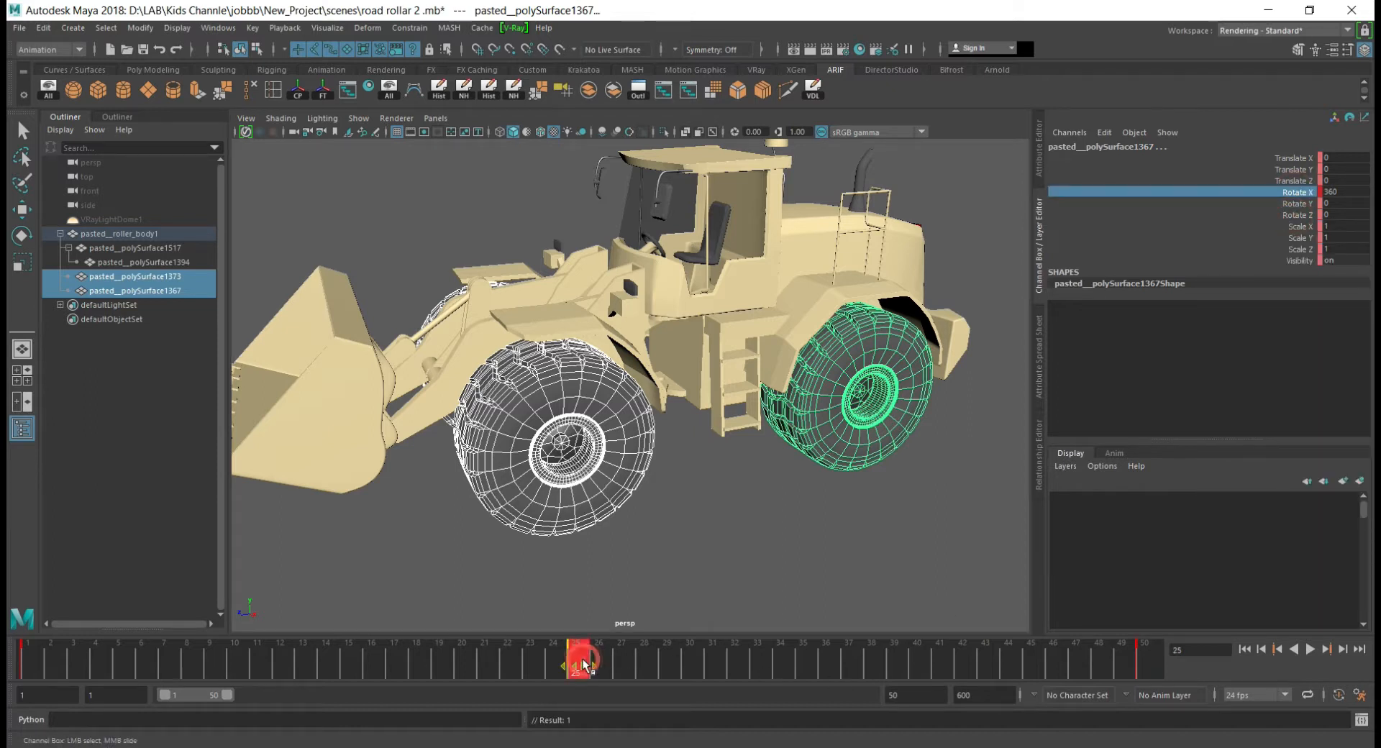
pyautogui.rightClick(598, 656)
pyautogui.click(527, 657)
pyautogui.click(616, 663)
pyautogui.click(574, 664)
pyautogui.keyDown('shift'); pyautogui.click(575, 662); pyautogui.keyUp('shift')
pyautogui.rightClick(578, 658)
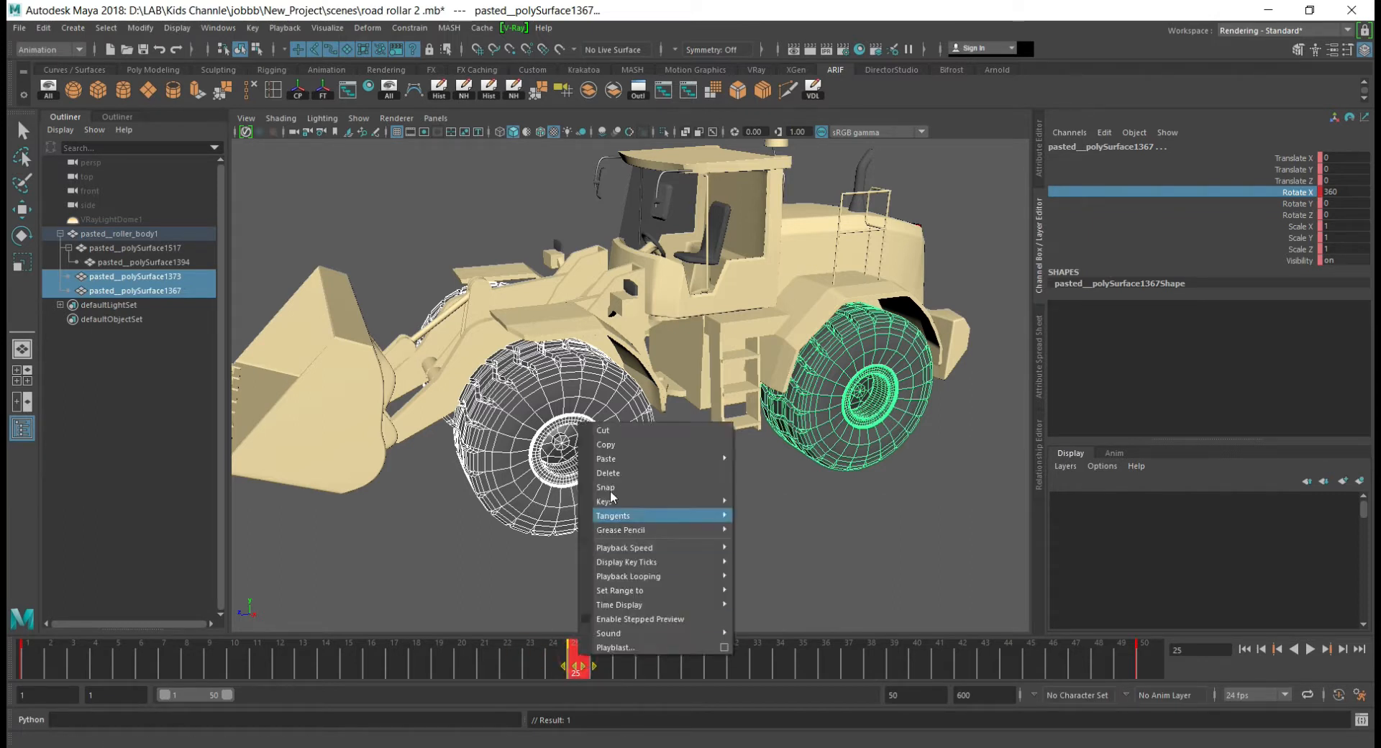
pyautogui.click(609, 473)
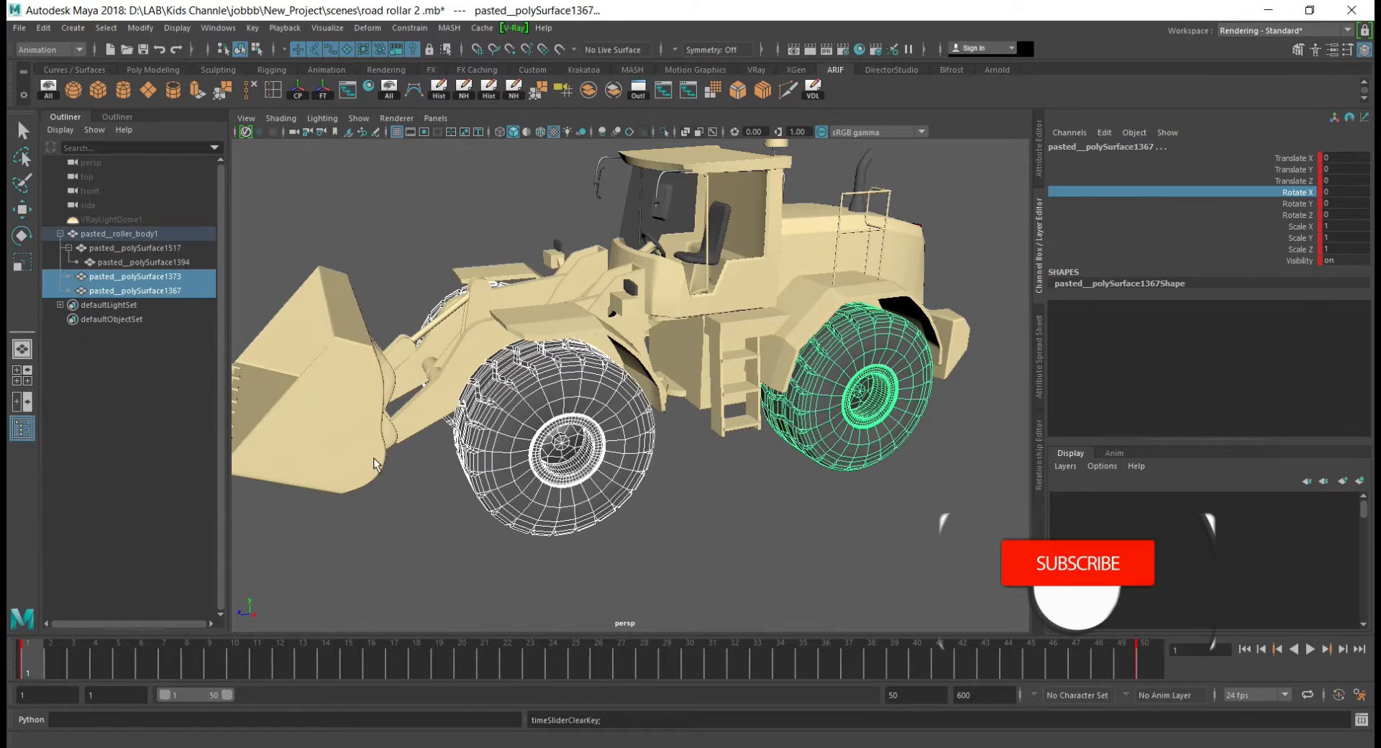
# - Play back the animation to check how the wheels spin over the full frame range
pyautogui.keyDown('alt'); pyautogui.moveTo(702, 575); pyautogui.dragTo(640, 557); pyautogui.keyUp('alt')
pyautogui.keyDown('alt'); pyautogui.moveTo(640, 557); pyautogui.dragTo(623, 517, button='right'); pyautogui.keyUp('alt')
pyautogui.hotkey('alt', 'v')
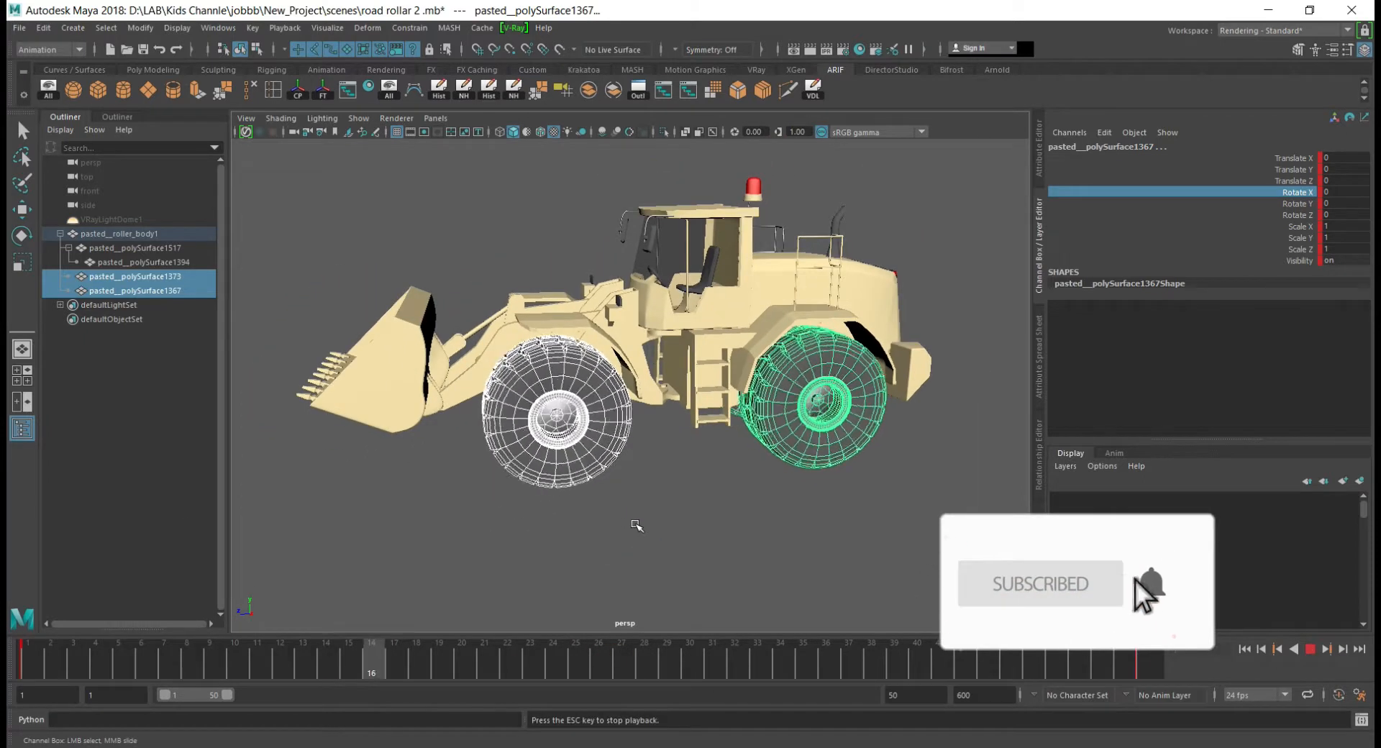
pyautogui.press('w')
pyautogui.keyDown('alt'); pyautogui.moveTo(609, 451); pyautogui.dragTo(648, 453); pyautogui.keyUp('alt')
pyautogui.moveTo(578, 453)
pyautogui.keyDown('alt'); pyautogui.mouseDown(button='right')
pyautogui.moveTo(623, 452)
pyautogui.moveTo(597, 443)
pyautogui.mouseUp(button='right'); pyautogui.keyUp('alt')
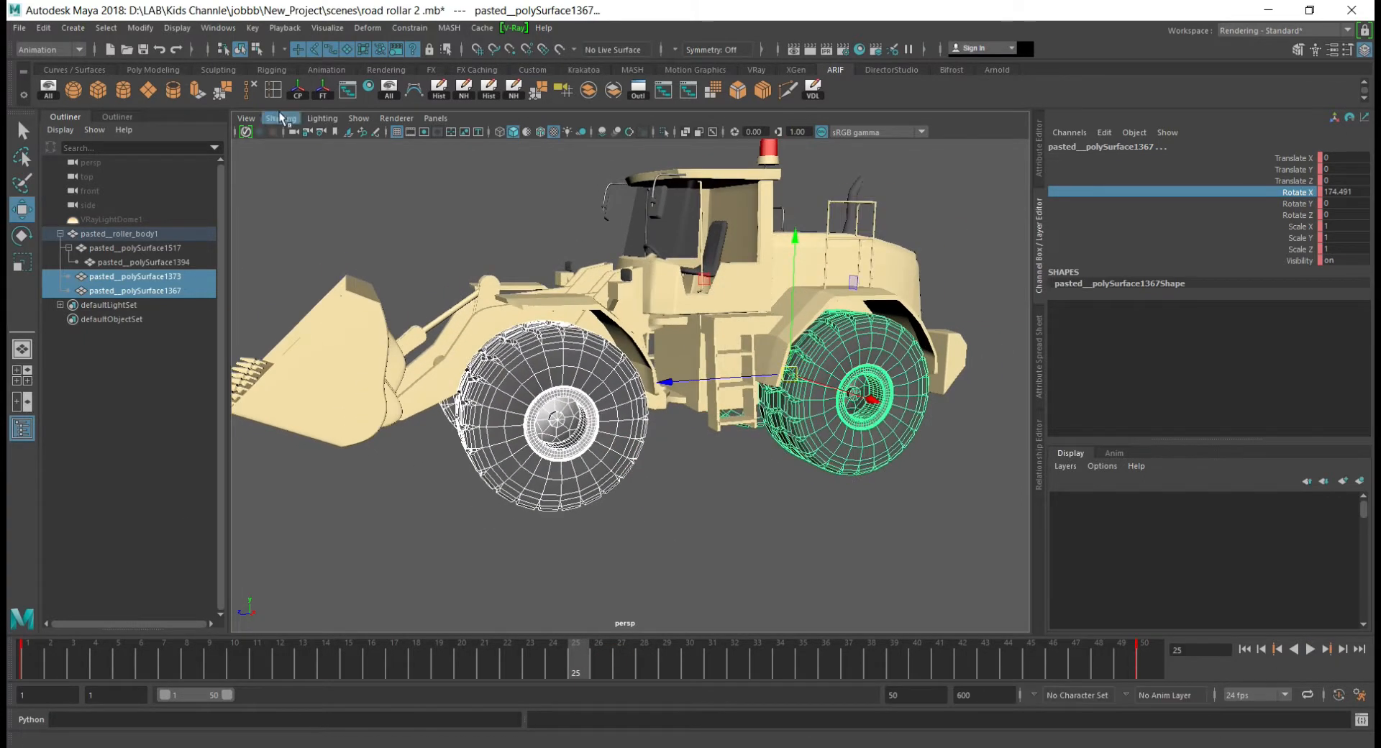
# - Open the Graph Editor, isolate the Rotate X curves of the front and rear wheels, and select and frame their keys
pyautogui.click(218, 27)
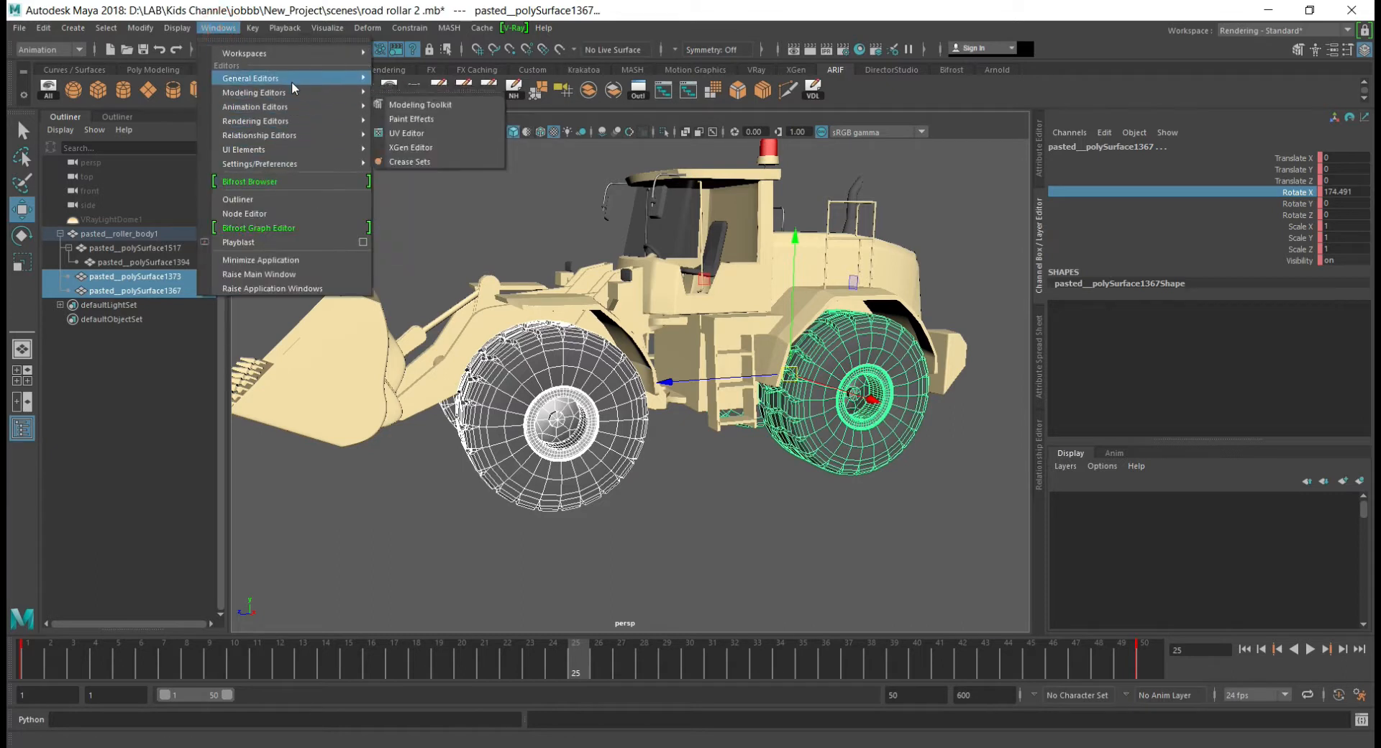
pyautogui.moveTo(291, 80)
pyautogui.click(302, 108)
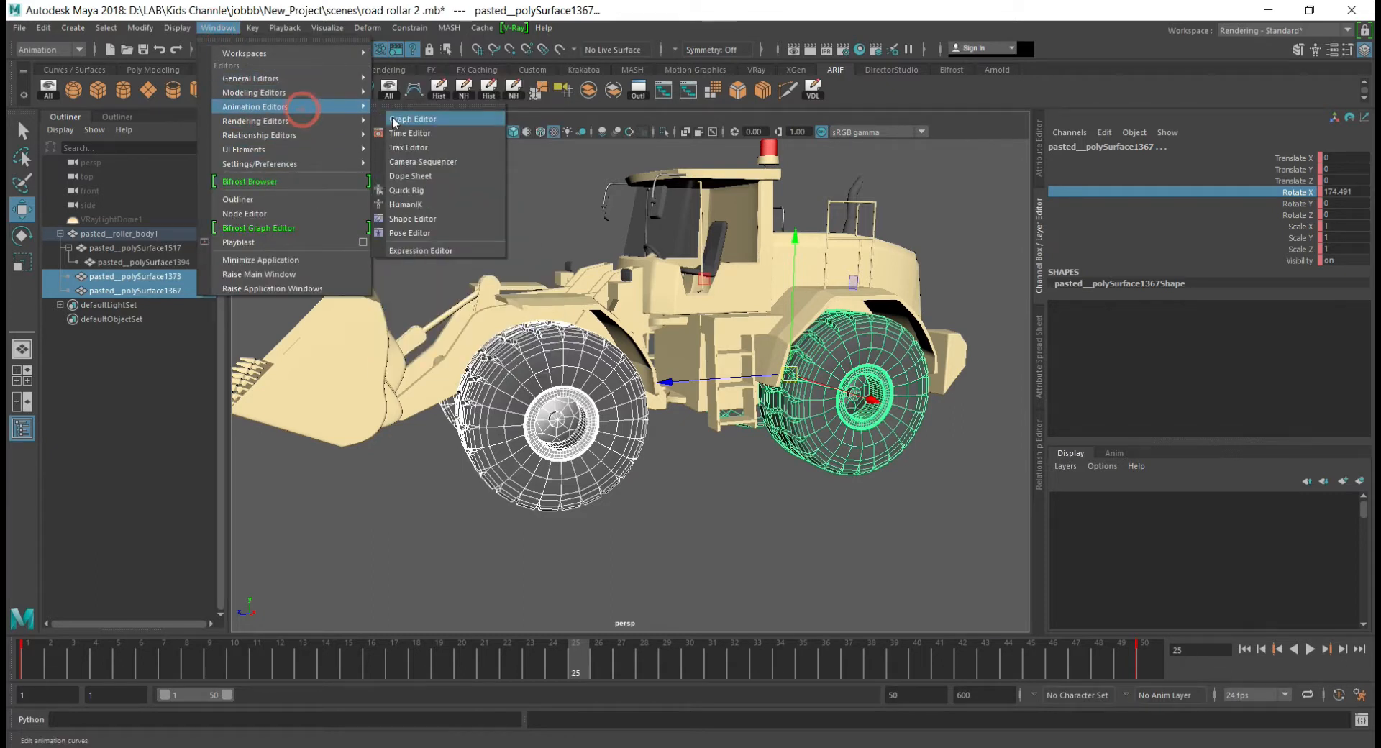
pyautogui.click(399, 119)
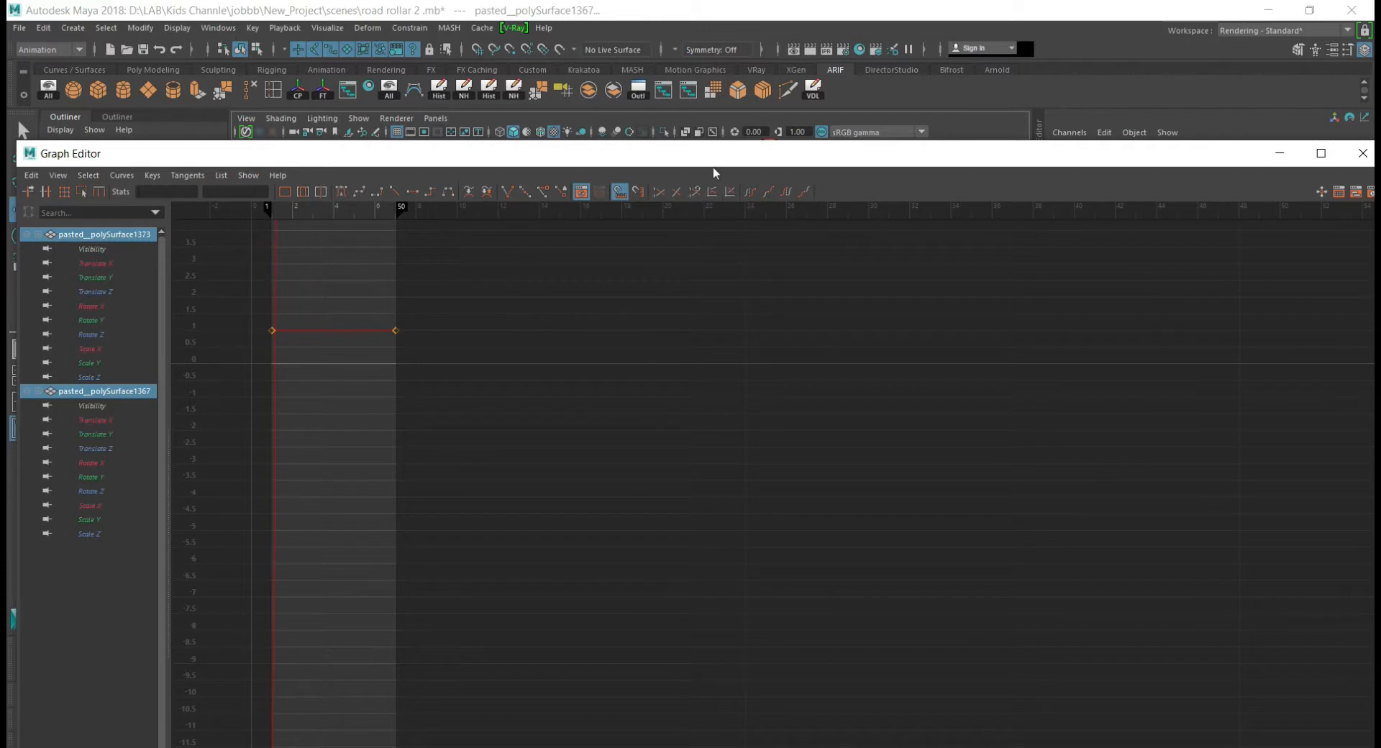
pyautogui.click(108, 264)
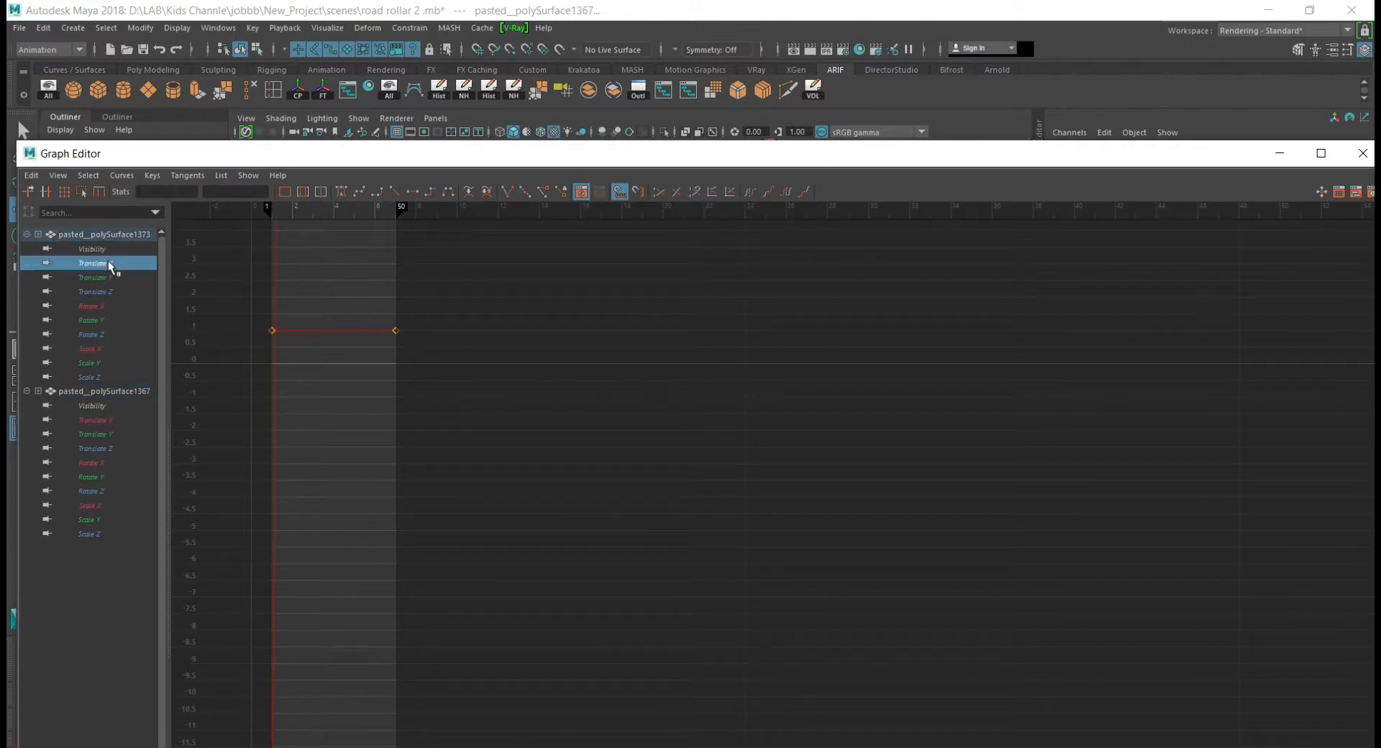
pyautogui.click(101, 306)
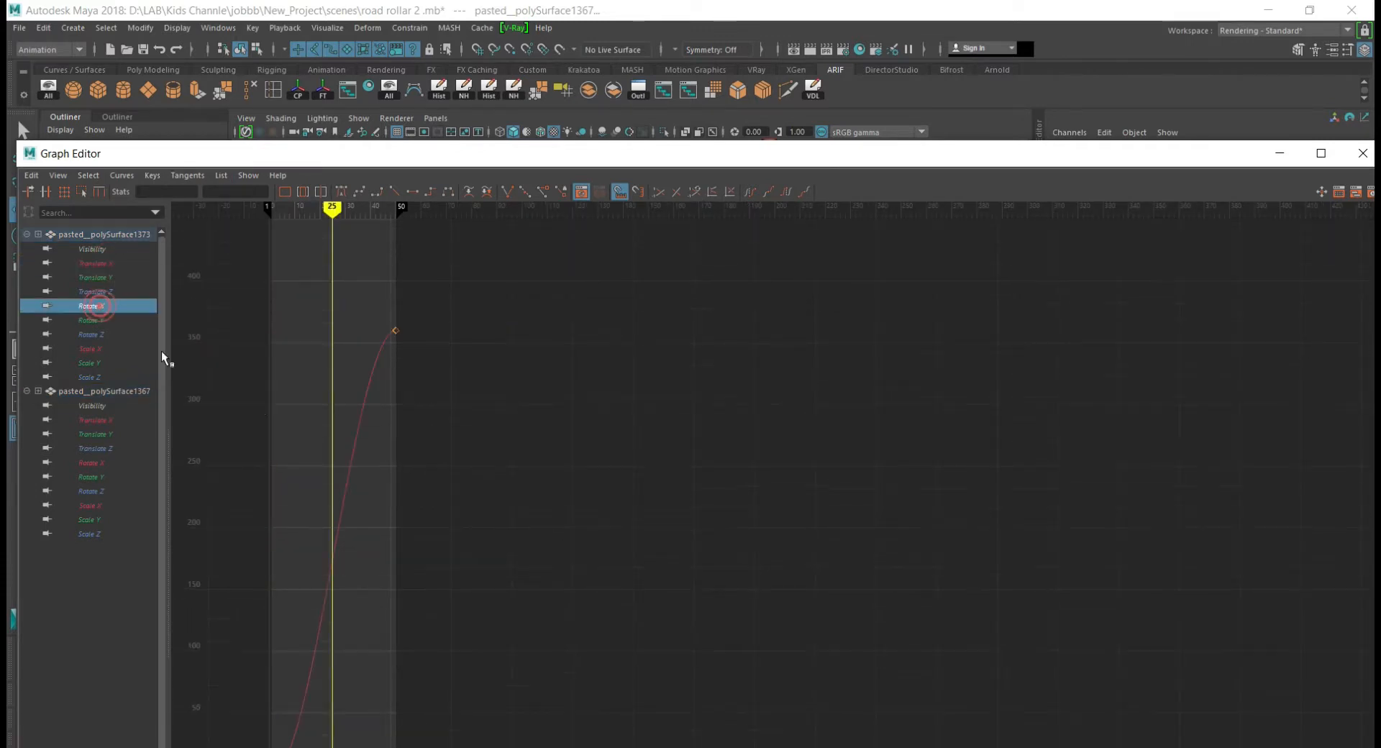
pyautogui.keyDown('ctrl'); pyautogui.click(97, 460); pyautogui.keyUp('ctrl')
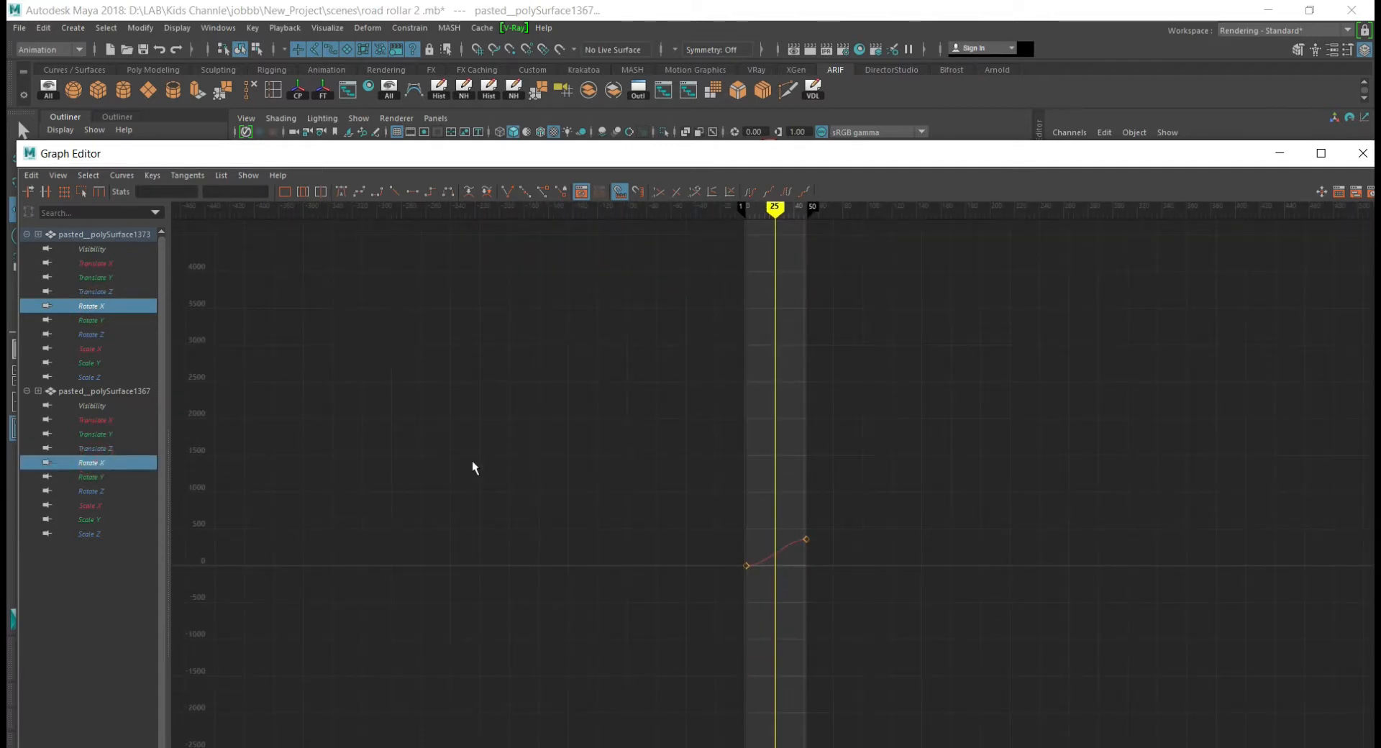
pyautogui.moveTo(472, 350); pyautogui.dragTo(995, 703)
pyautogui.press('f')
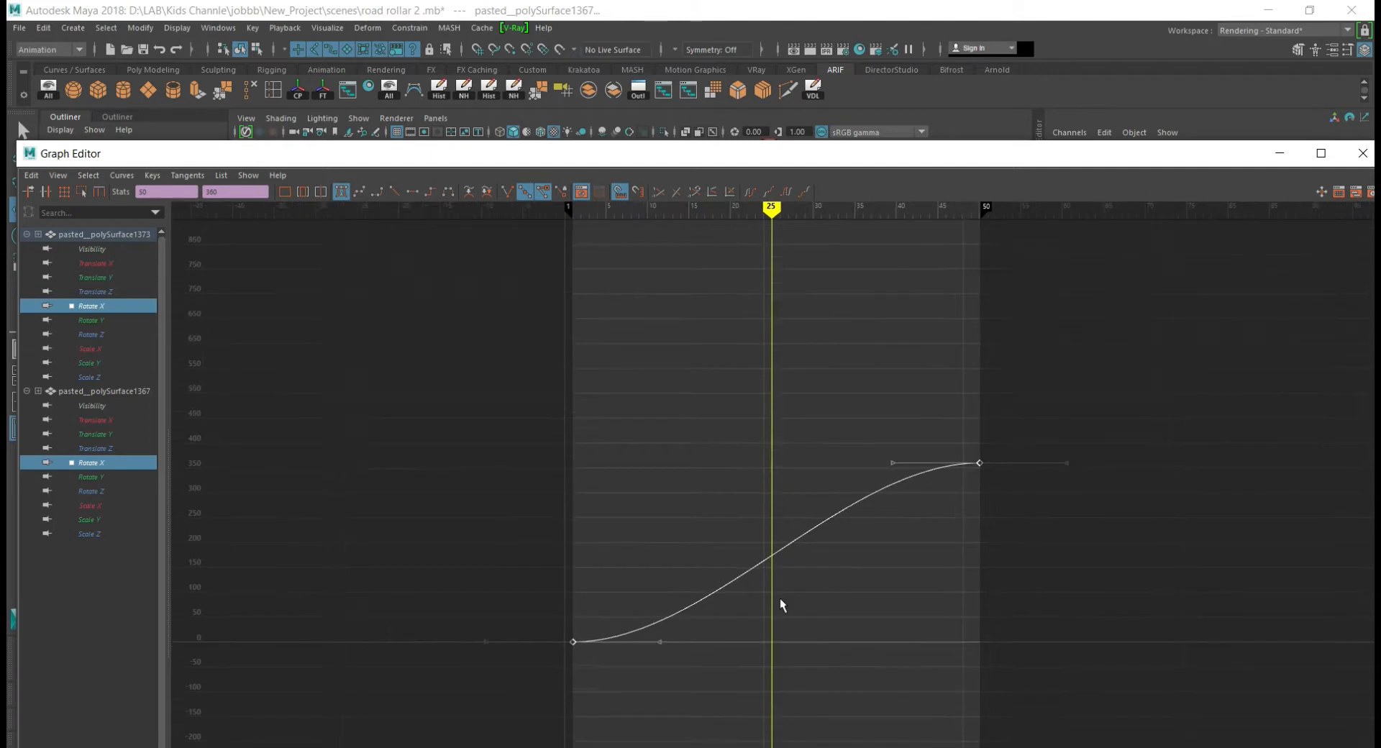
pyautogui.scroll(5, 635, 572)
pyautogui.scroll(-4, 636, 575)
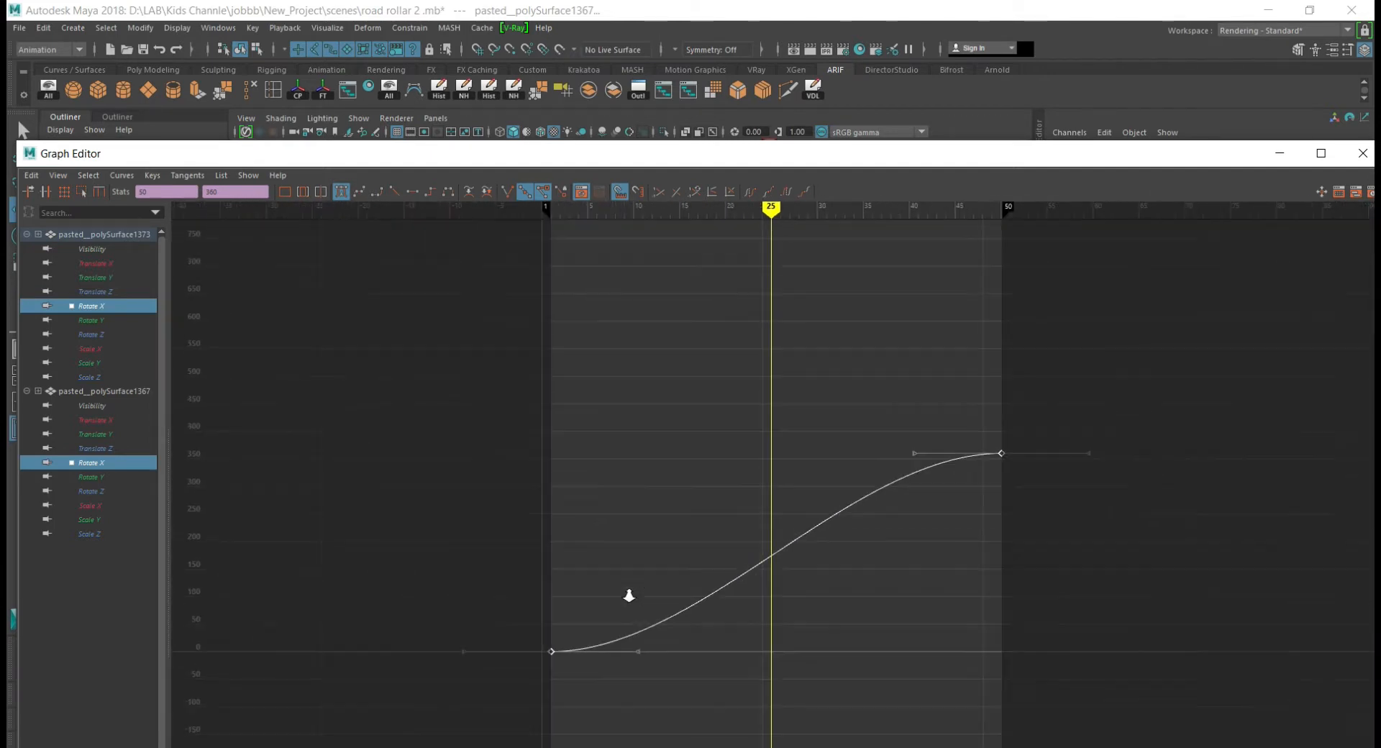
# - Adjust the tangents of the first and last Rotate X keys so both wheel curves run as straight lines
pyautogui.moveTo(595, 573); pyautogui.dragTo(725, 709)
pyautogui.moveTo(710, 687); pyautogui.dragTo(711, 666, button='middle')
pyautogui.moveTo(972, 360); pyautogui.dragTo(1010, 464)
pyautogui.moveTo(938, 391); pyautogui.dragTo(893, 529)
pyautogui.moveTo(894, 558); pyautogui.dragTo(911, 584, button='middle')
pyautogui.moveTo(437, 567); pyautogui.dragTo(630, 697)
pyautogui.moveTo(604, 581); pyautogui.dragTo(708, 694)
pyautogui.moveTo(708, 695); pyautogui.dragTo(699, 683, button='middle')
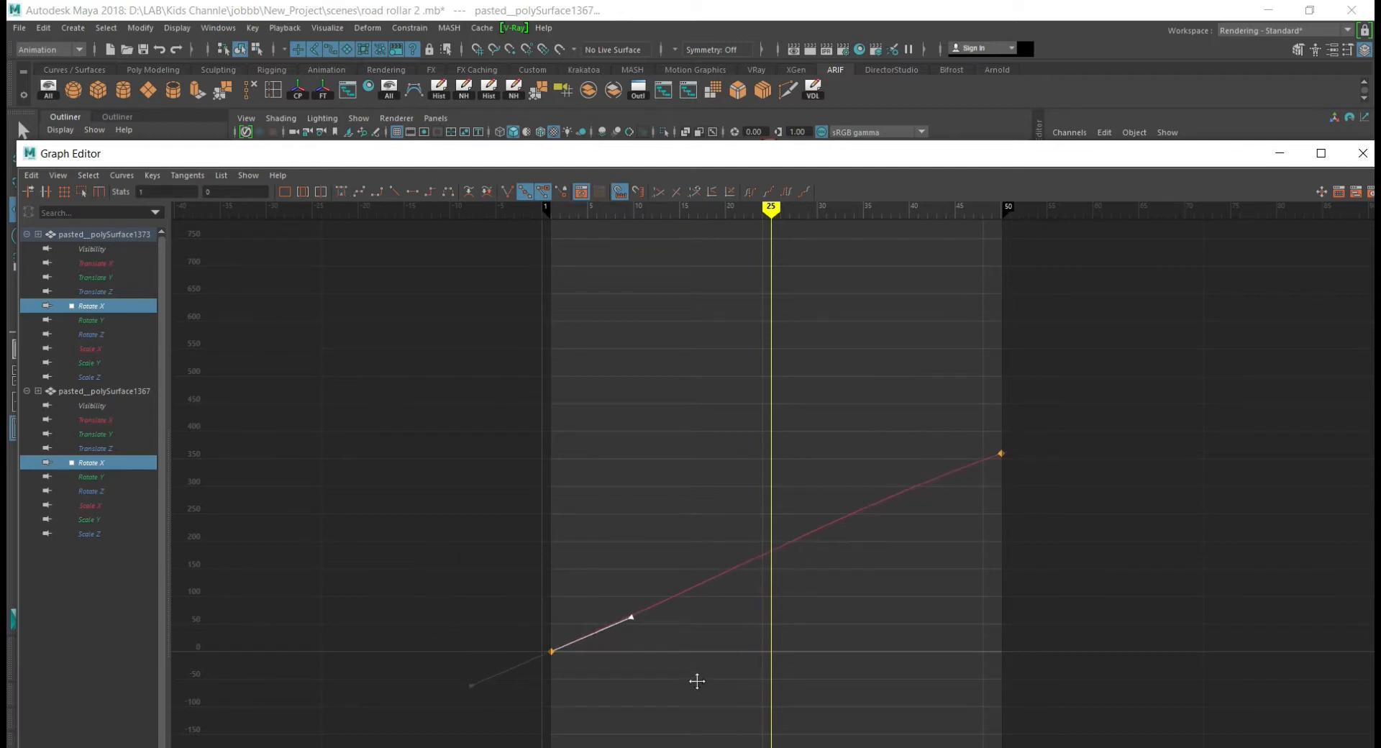
pyautogui.moveTo(935, 382); pyautogui.dragTo(1022, 476)
pyautogui.moveTo(909, 415); pyautogui.dragTo(932, 526)
pyautogui.moveTo(932, 526); pyautogui.dragTo(929, 529, button='middle')
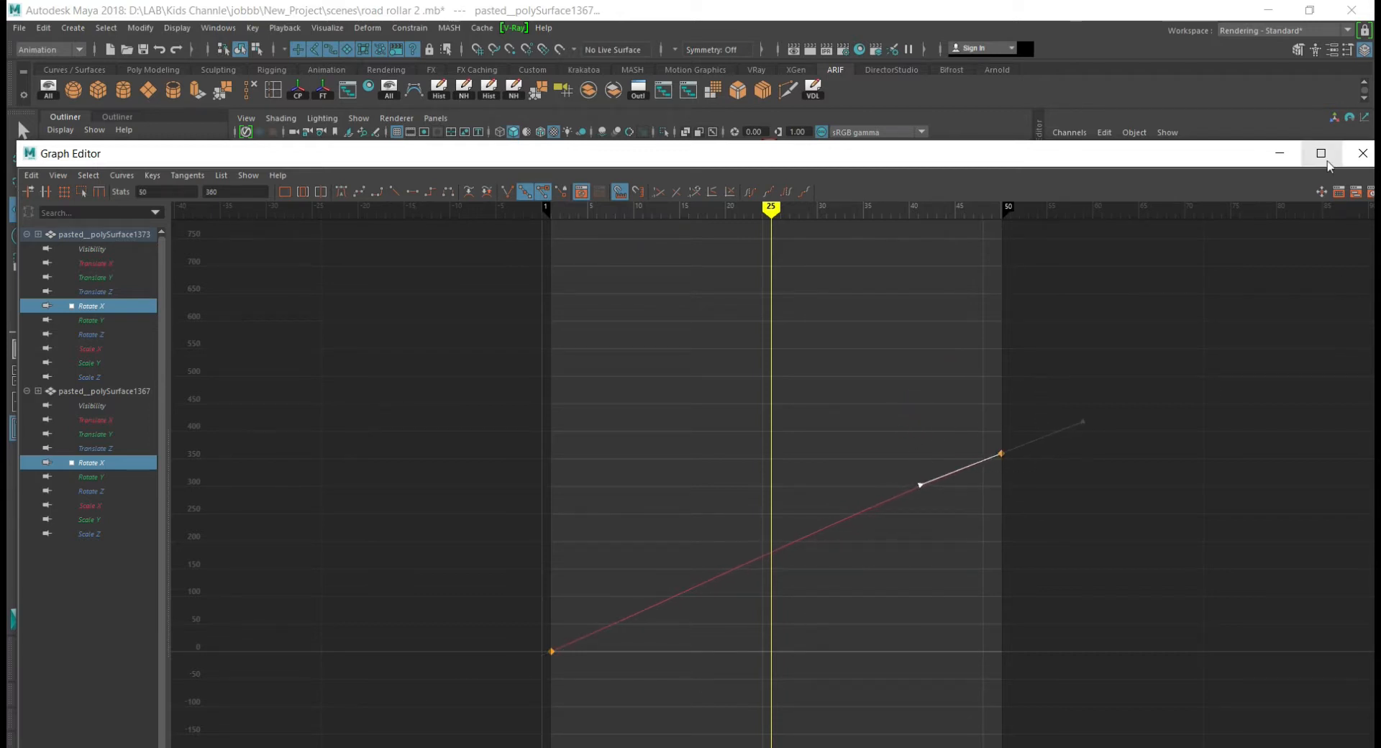
# - Close the Graph Editor and play back the animation to check the wheels' rotation speed
pyautogui.click(1362, 153)
pyautogui.hotkey('alt', 'v')
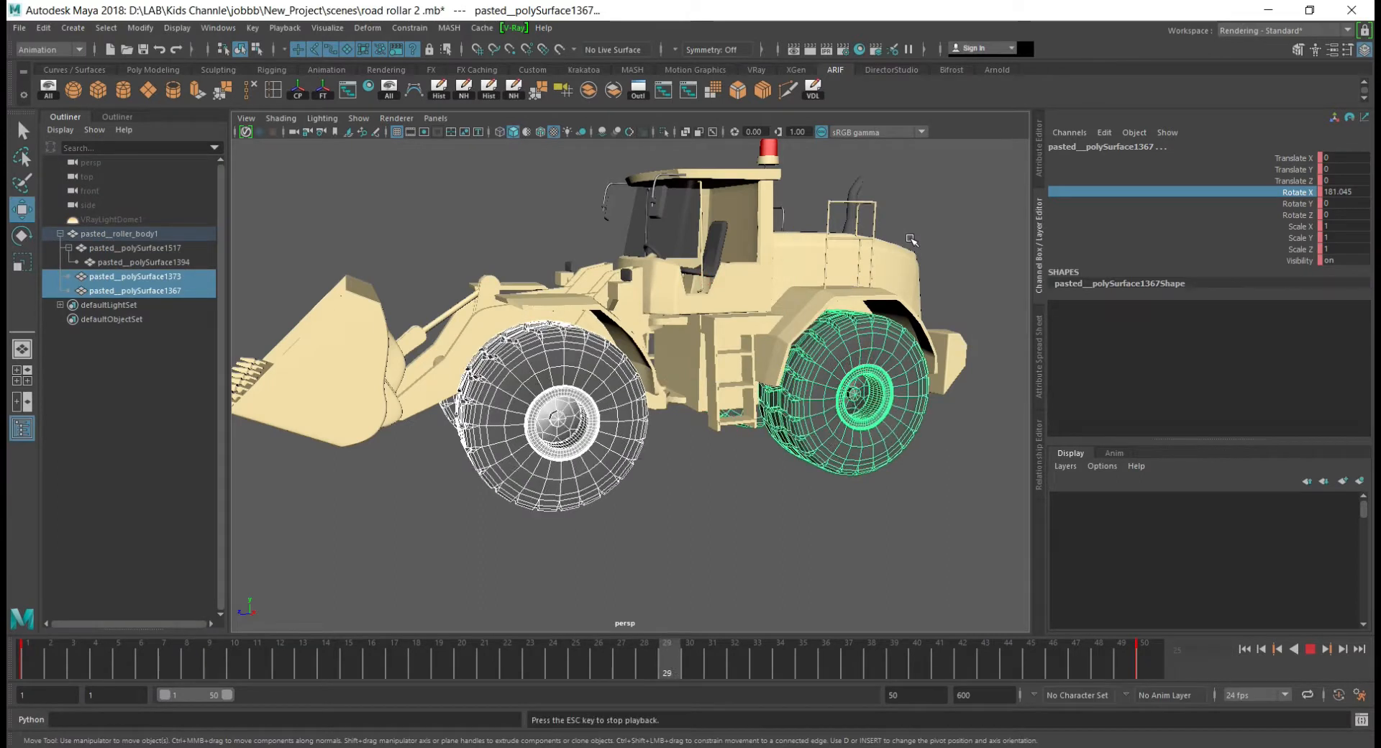
pyautogui.press('Escape')
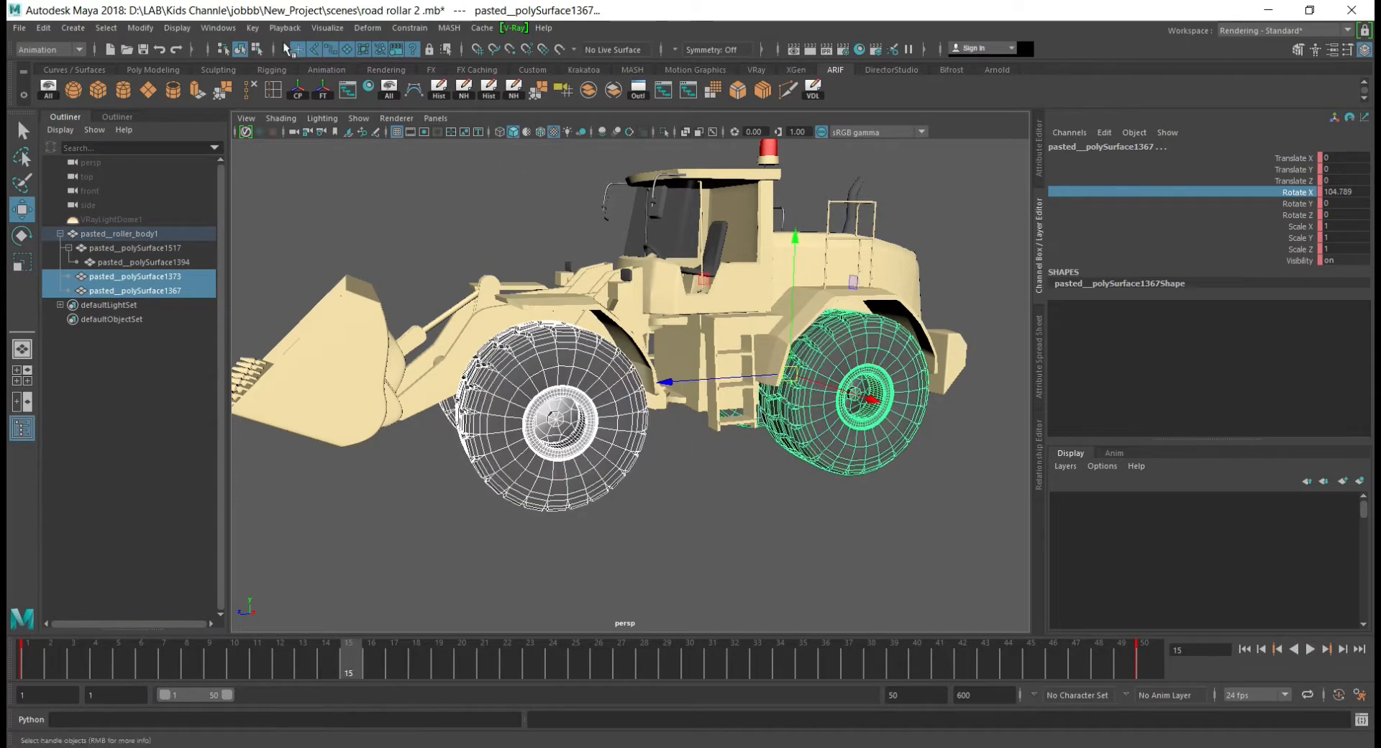
# - In the Graph Editor, select the Rotate X curves of both wheel objects, set their Post Infinity to Cycle, and close the editor
pyautogui.click(218, 27)
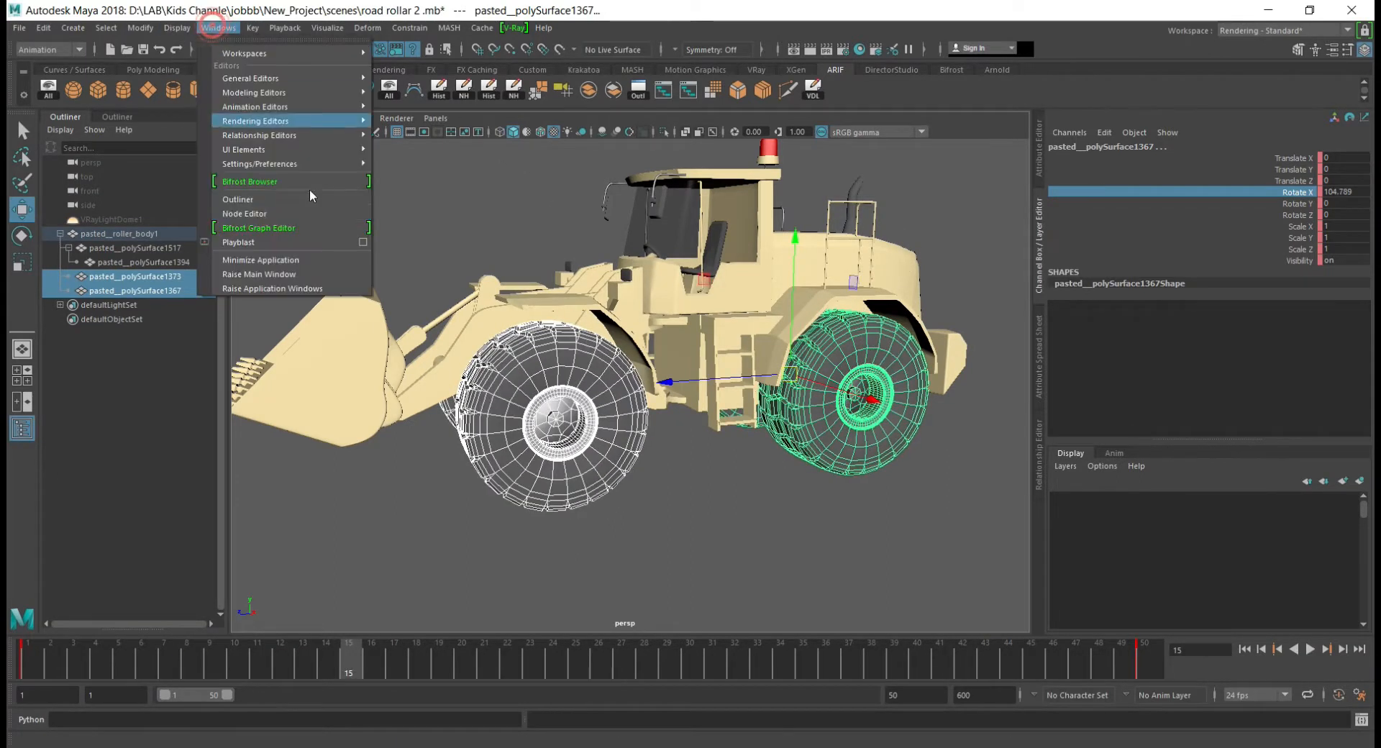
pyautogui.moveTo(319, 106)
pyautogui.click(411, 123)
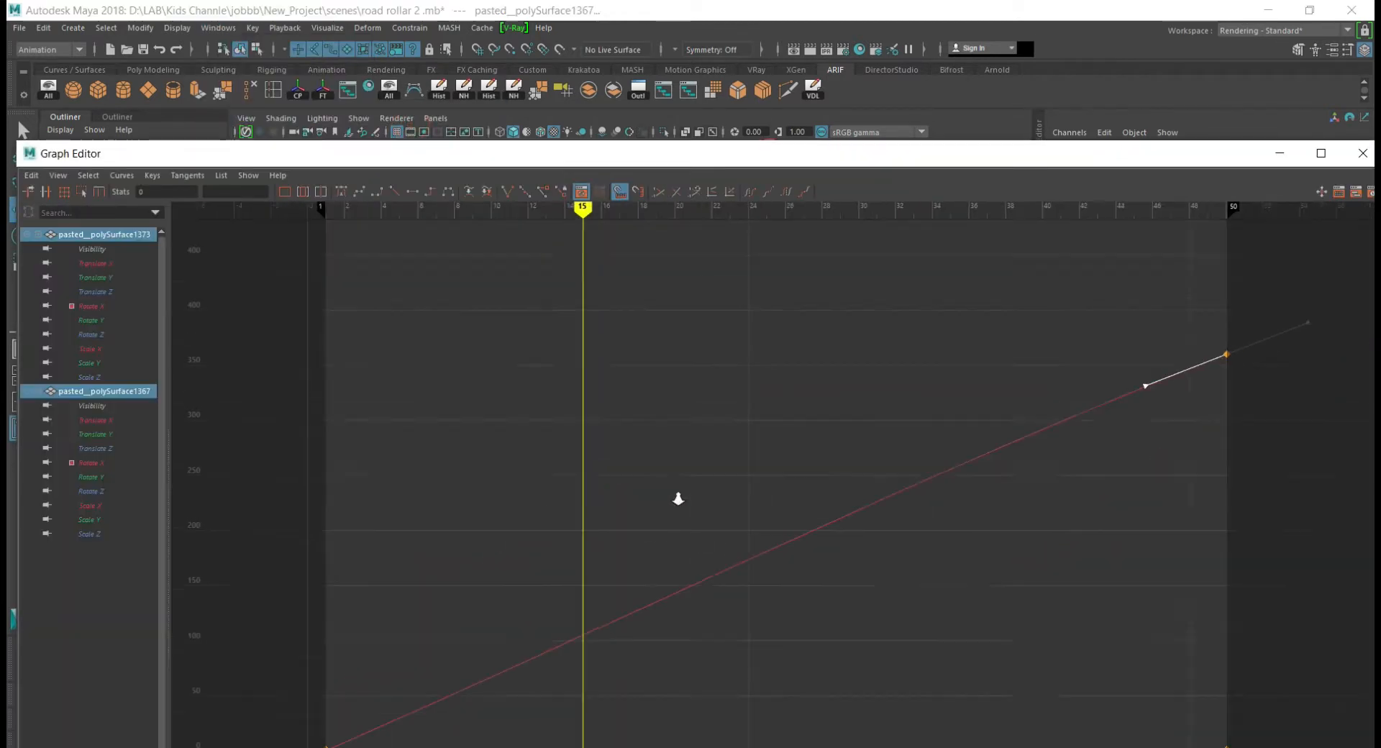
pyautogui.keyDown('alt'); pyautogui.moveTo(679, 499); pyautogui.dragTo(525, 379, button='right'); pyautogui.keyUp('alt')
pyautogui.moveTo(525, 379); pyautogui.dragTo(844, 576)
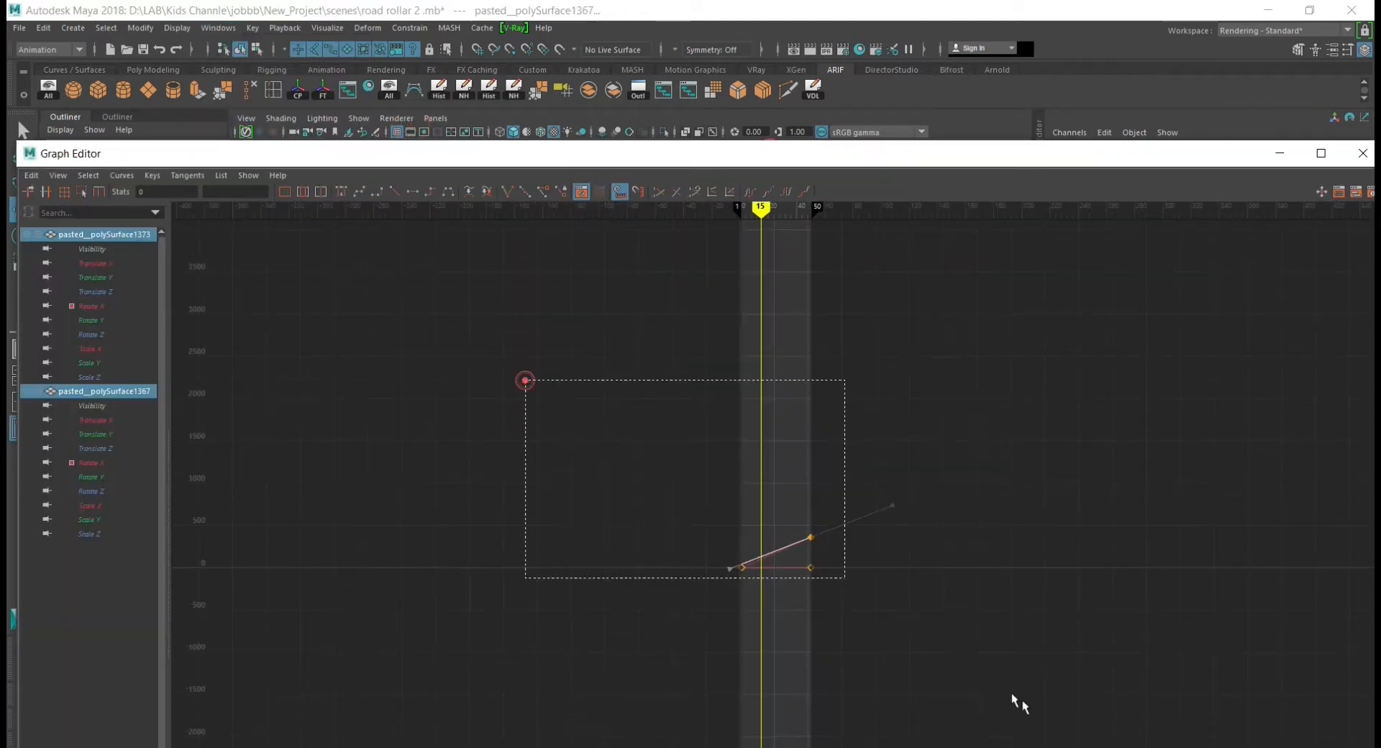
pyautogui.press('f')
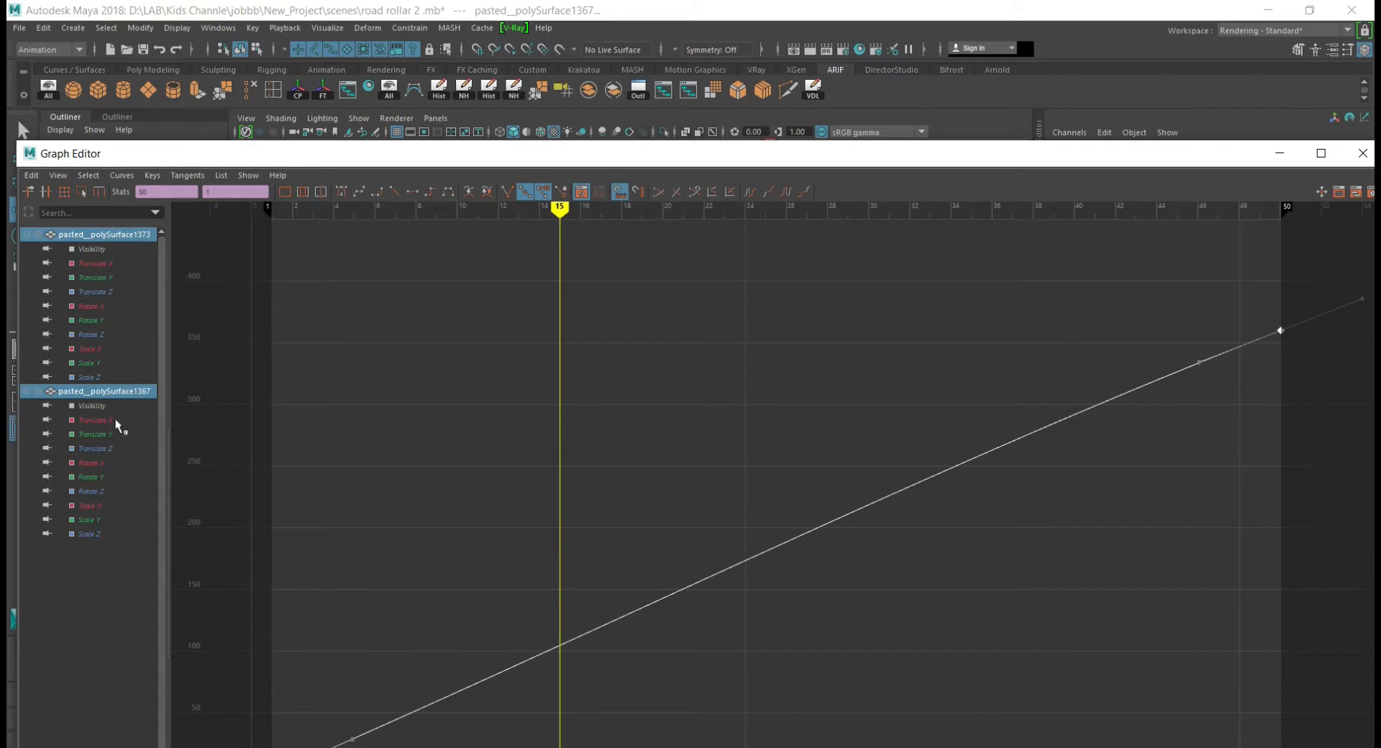
pyautogui.click(101, 463)
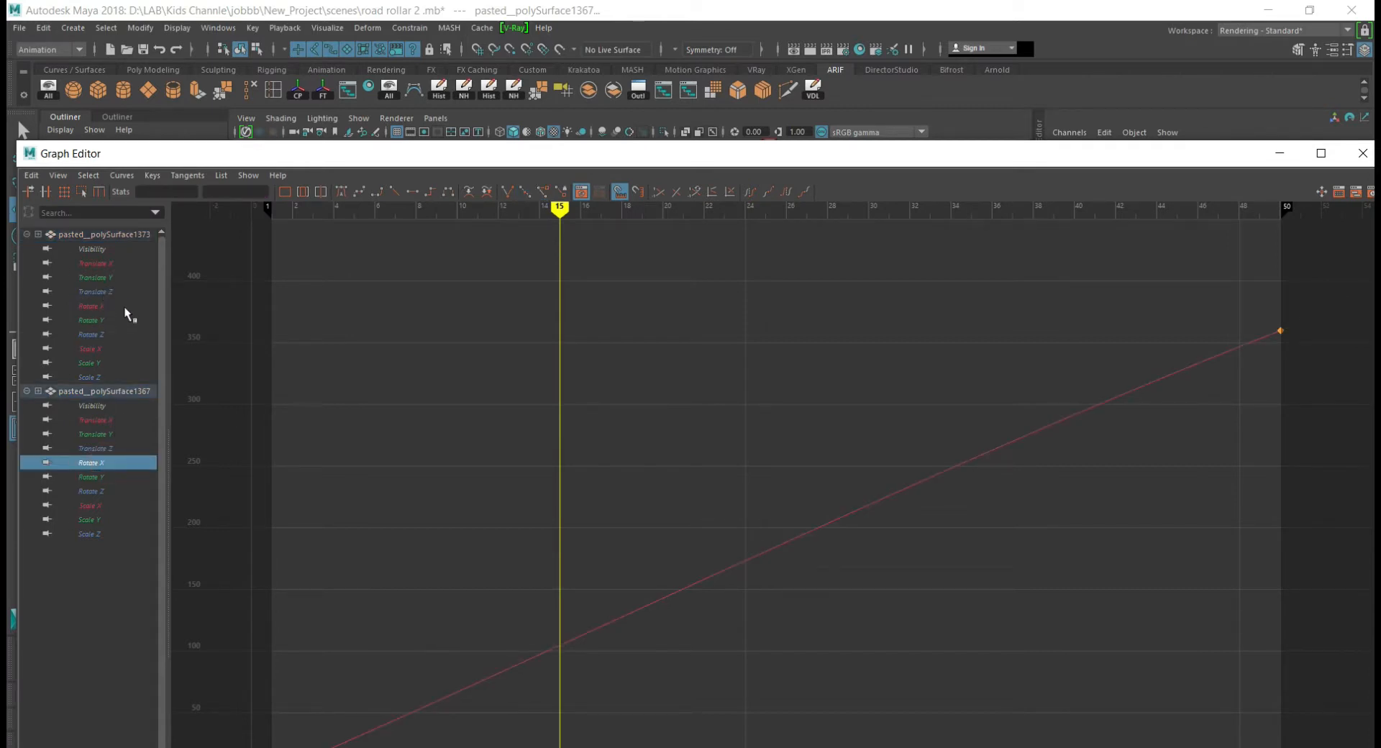
pyautogui.keyDown('ctrl'); pyautogui.click(102, 305); pyautogui.keyUp('ctrl')
pyautogui.press('f')
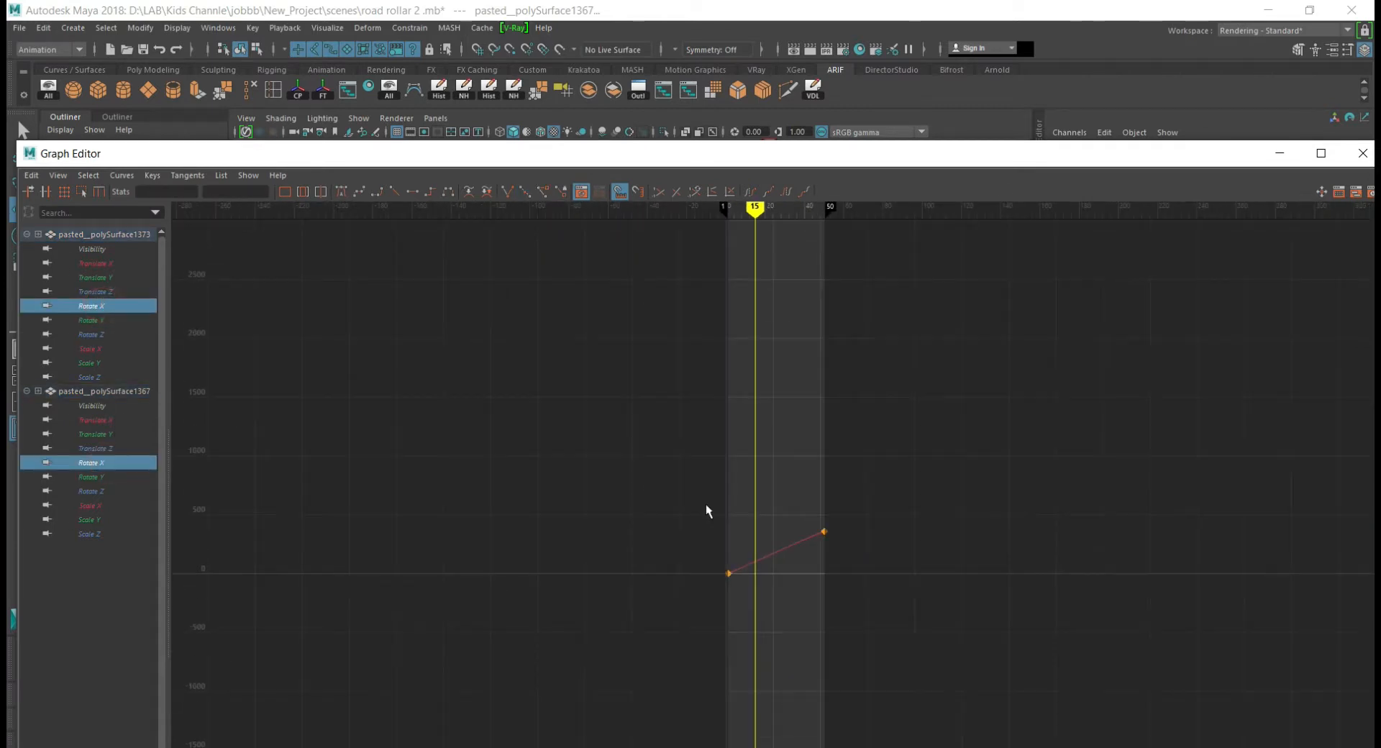
pyautogui.moveTo(603, 438); pyautogui.dragTo(856, 649)
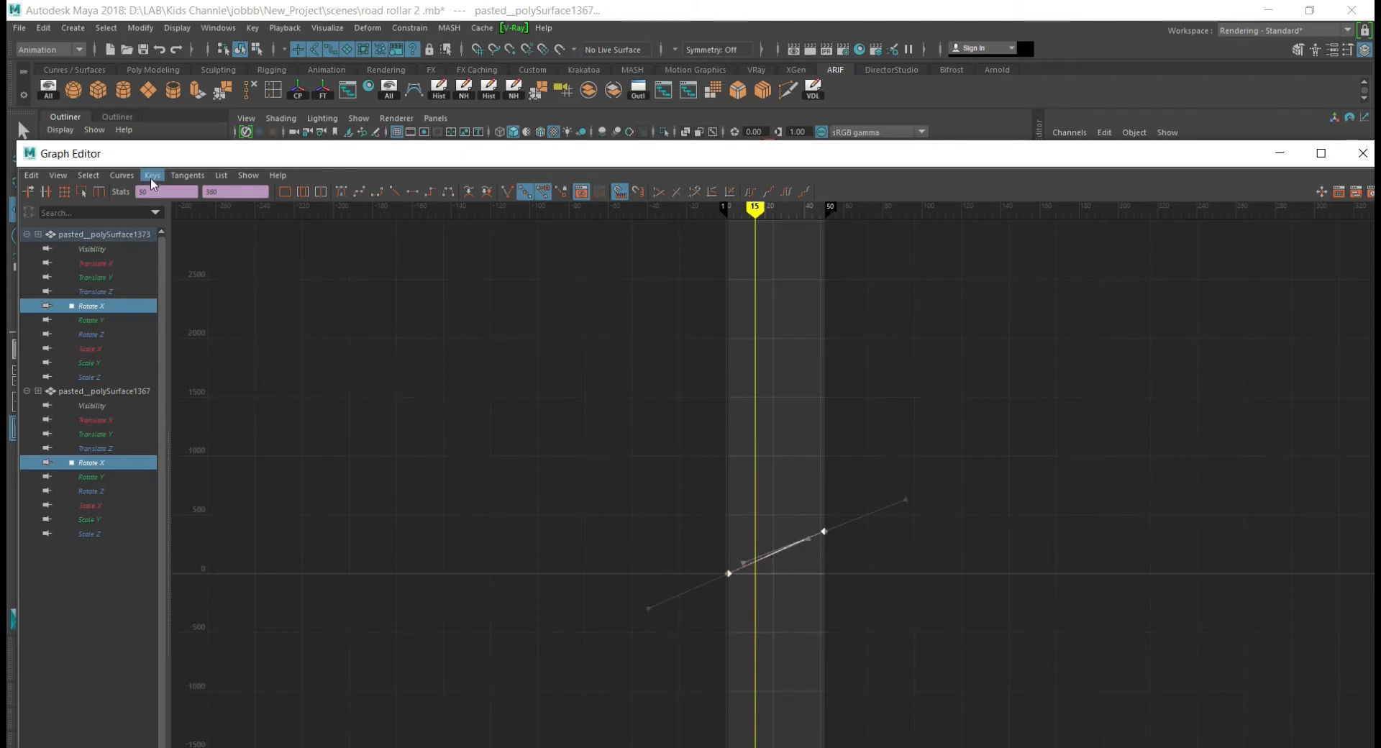
pyautogui.click(122, 175)
pyautogui.moveTo(159, 216)
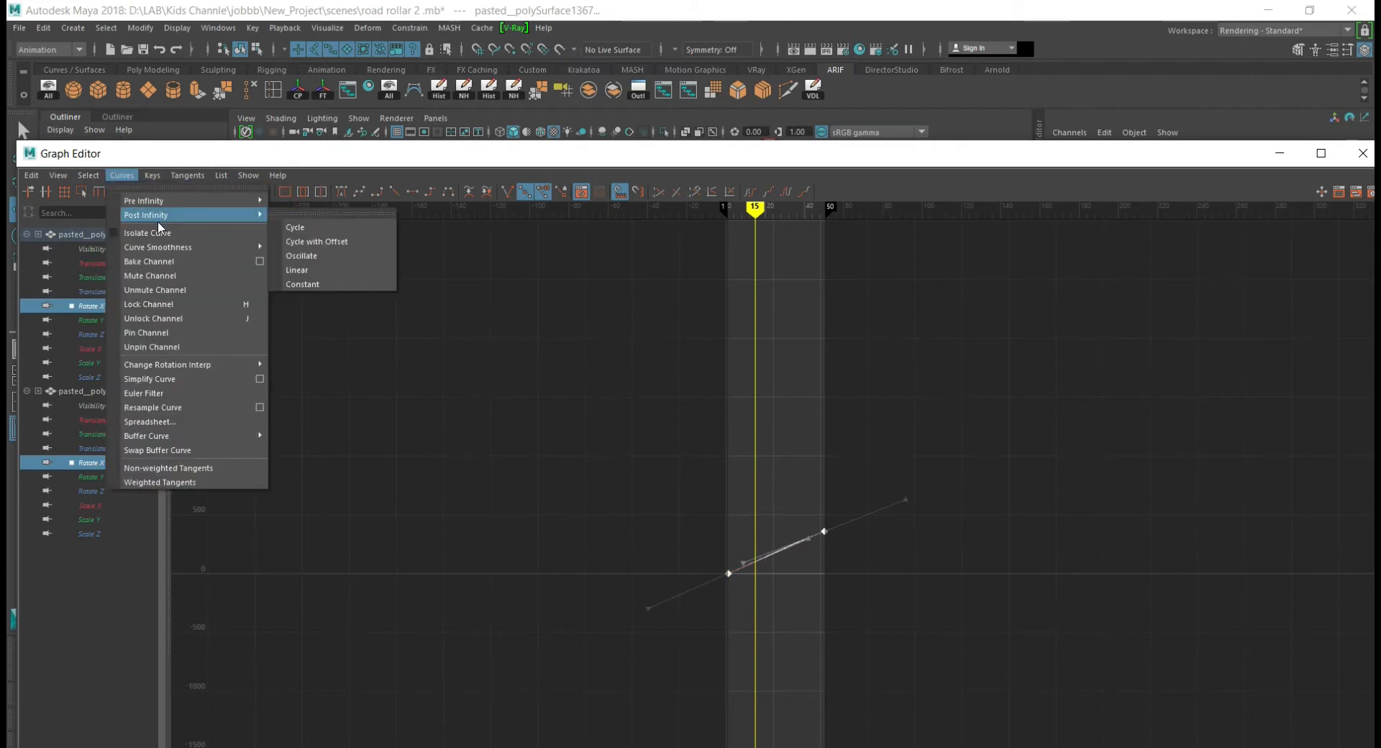
pyautogui.click(320, 229)
pyautogui.click(1359, 163)
# - Clear the selection and play back the animation to check the cycling wheels
pyautogui.click(788, 341)
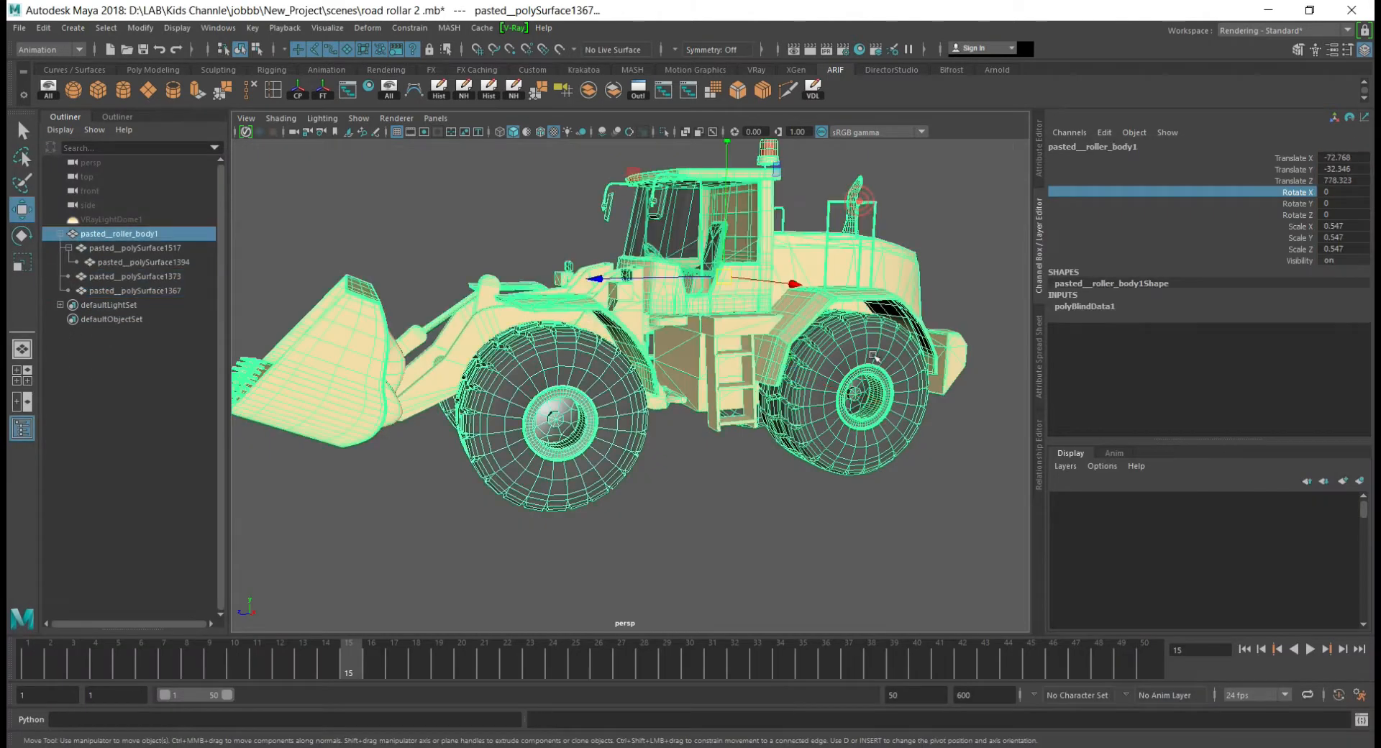
pyautogui.click(831, 442)
pyautogui.hotkey('alt', 'v')
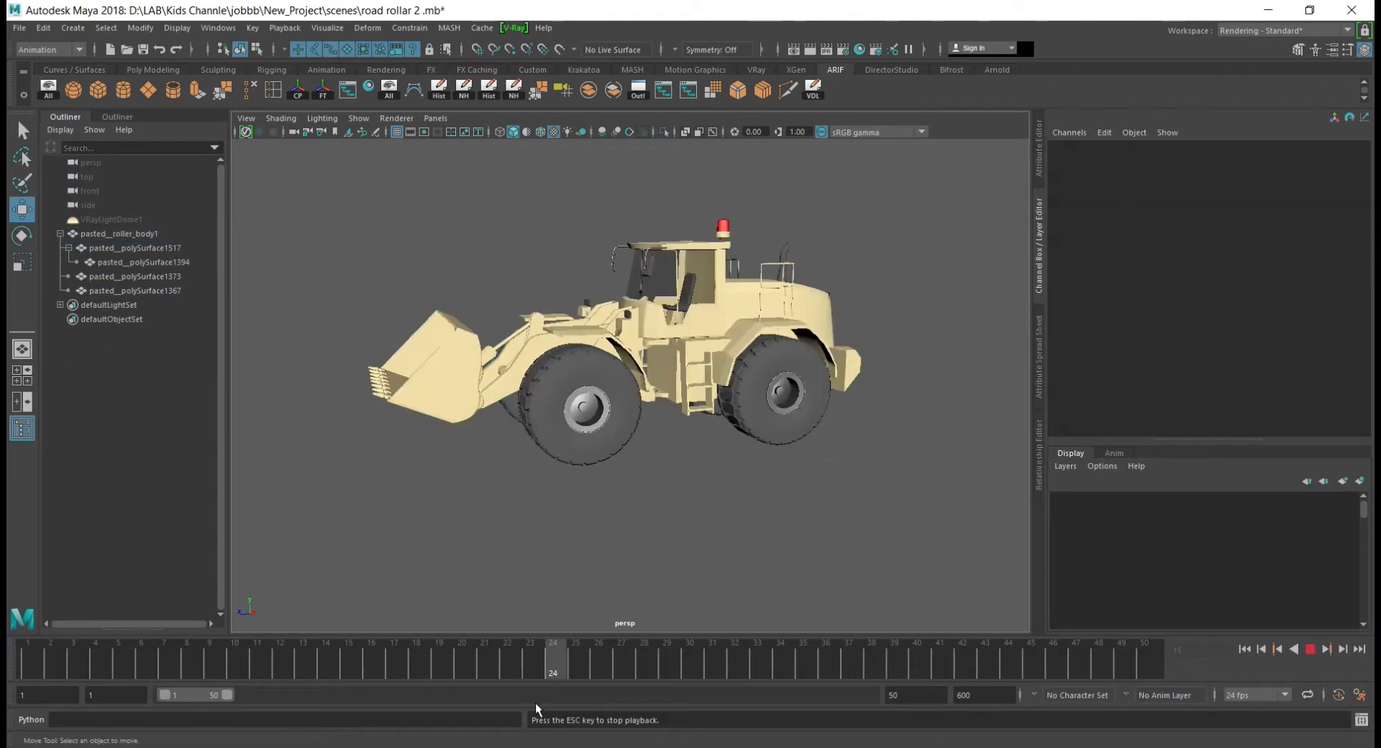
# - Extend the playback range to 600 frames and play back the cycling wheel animation in a wider view
pyautogui.press('Escape')
pyautogui.hotkey('alt', 'v')
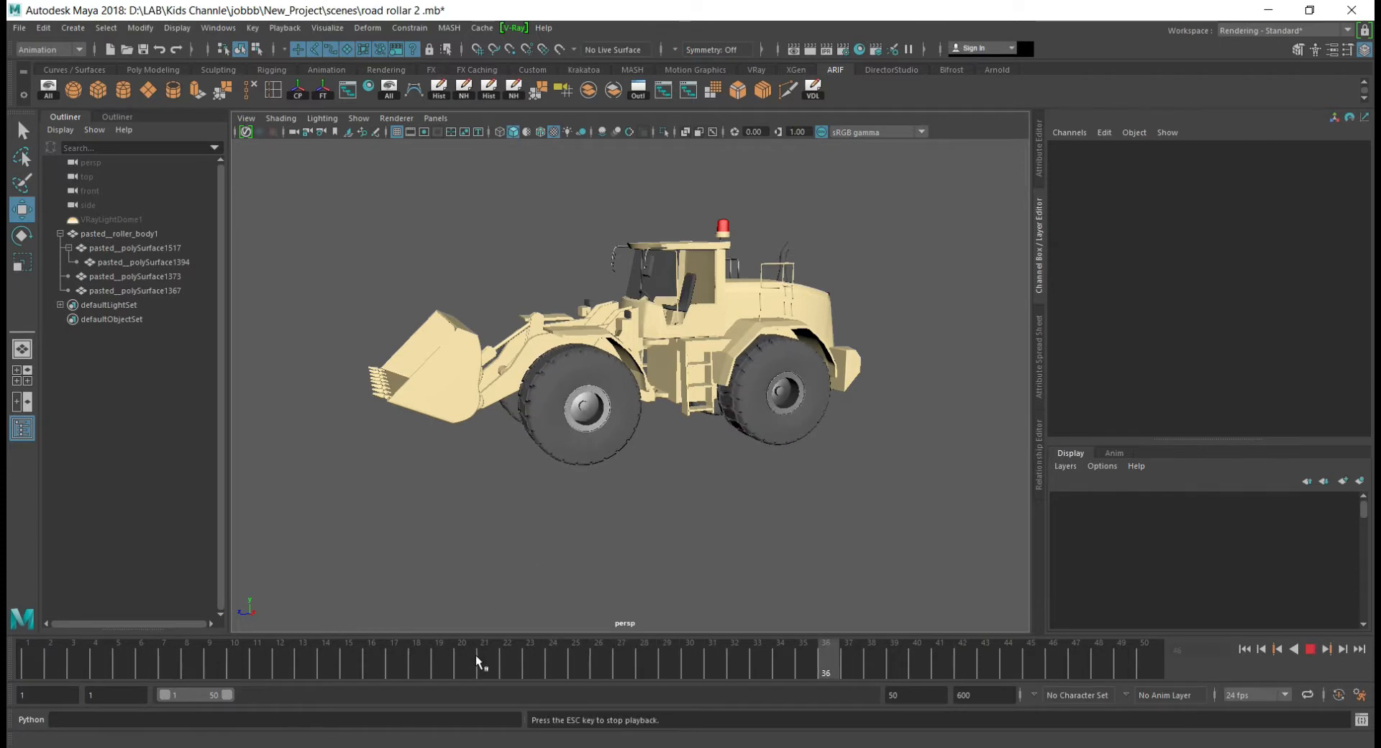
pyautogui.press('Escape')
pyautogui.moveTo(226, 698); pyautogui.dragTo(1123, 705)
pyautogui.keyDown('alt'); pyautogui.moveTo(827, 503); pyautogui.dragTo(659, 480, button='right'); pyautogui.keyUp('alt')
pyautogui.hotkey('alt', 'v')
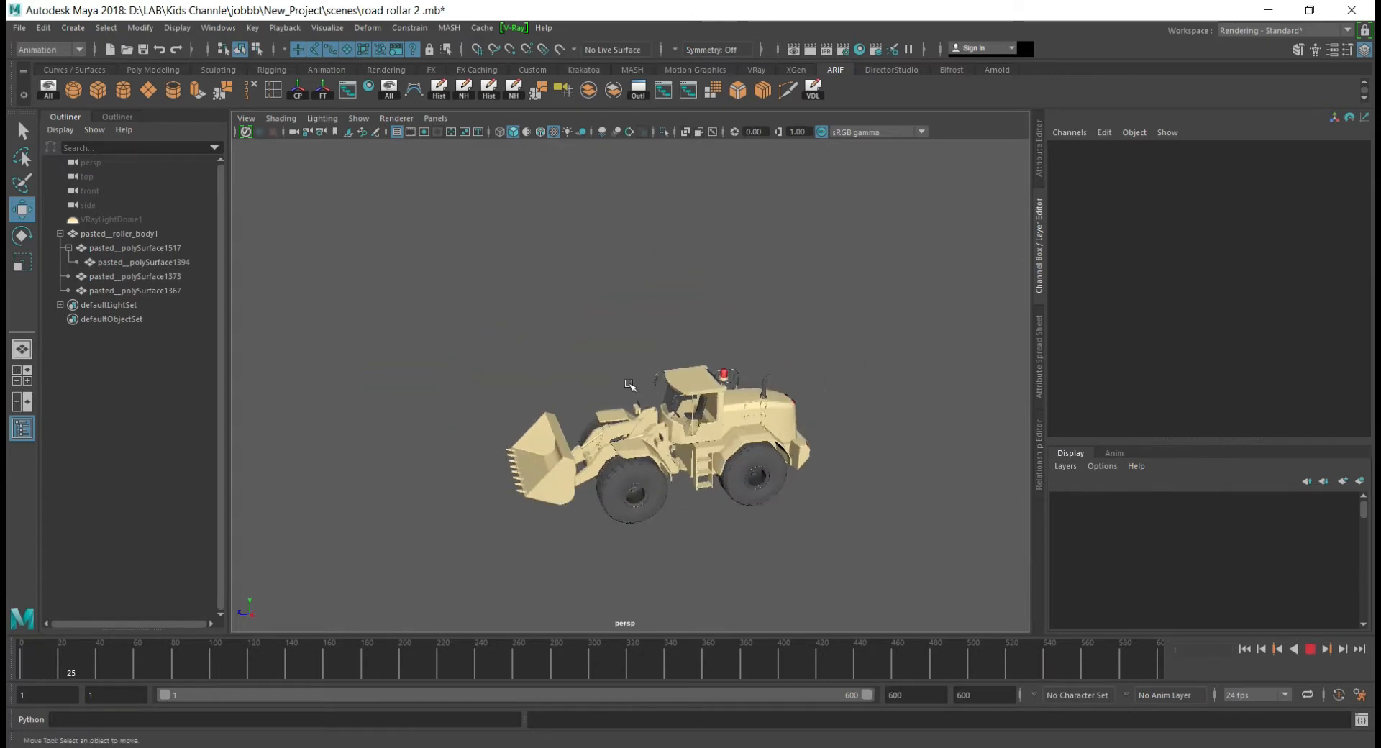
# - Select the loader body and set a transform key for it at frame 1
pyautogui.click(735, 381)
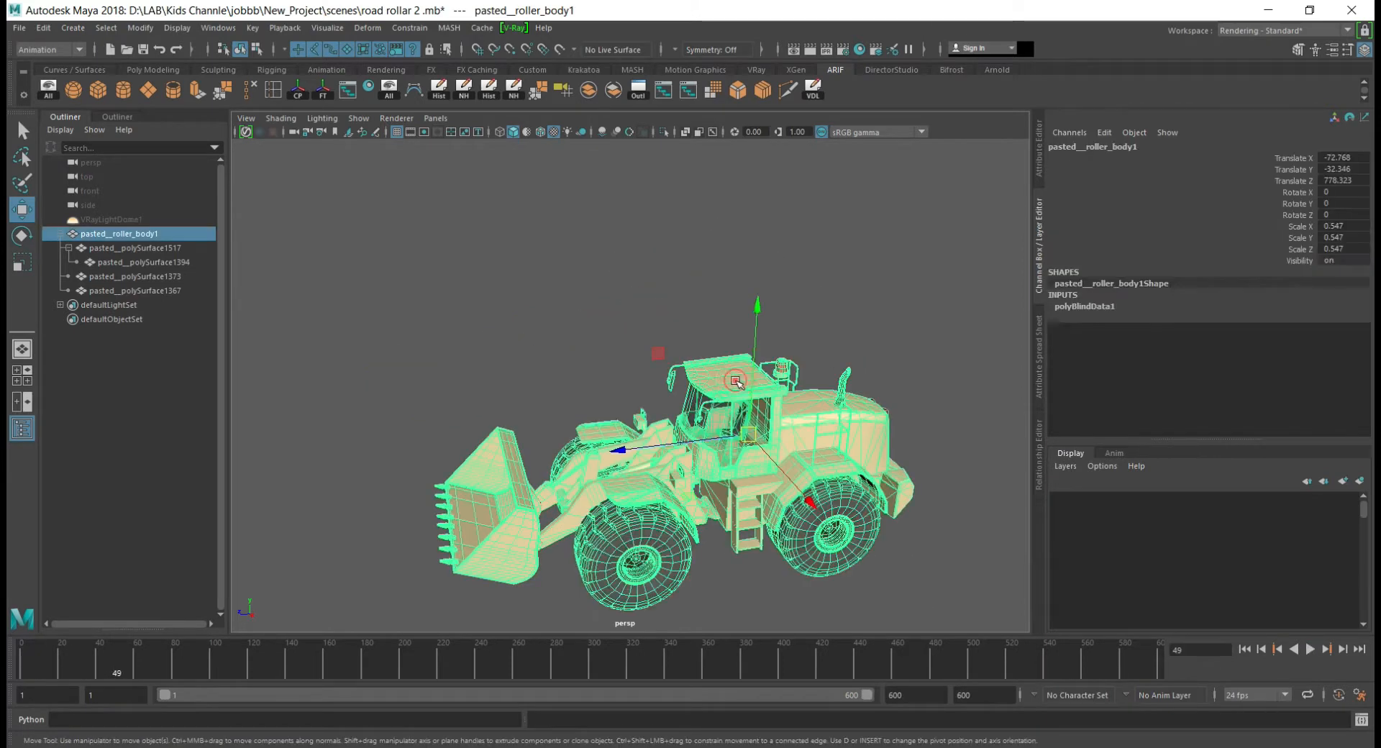
pyautogui.moveTo(158, 663); pyautogui.dragTo(11, 647)
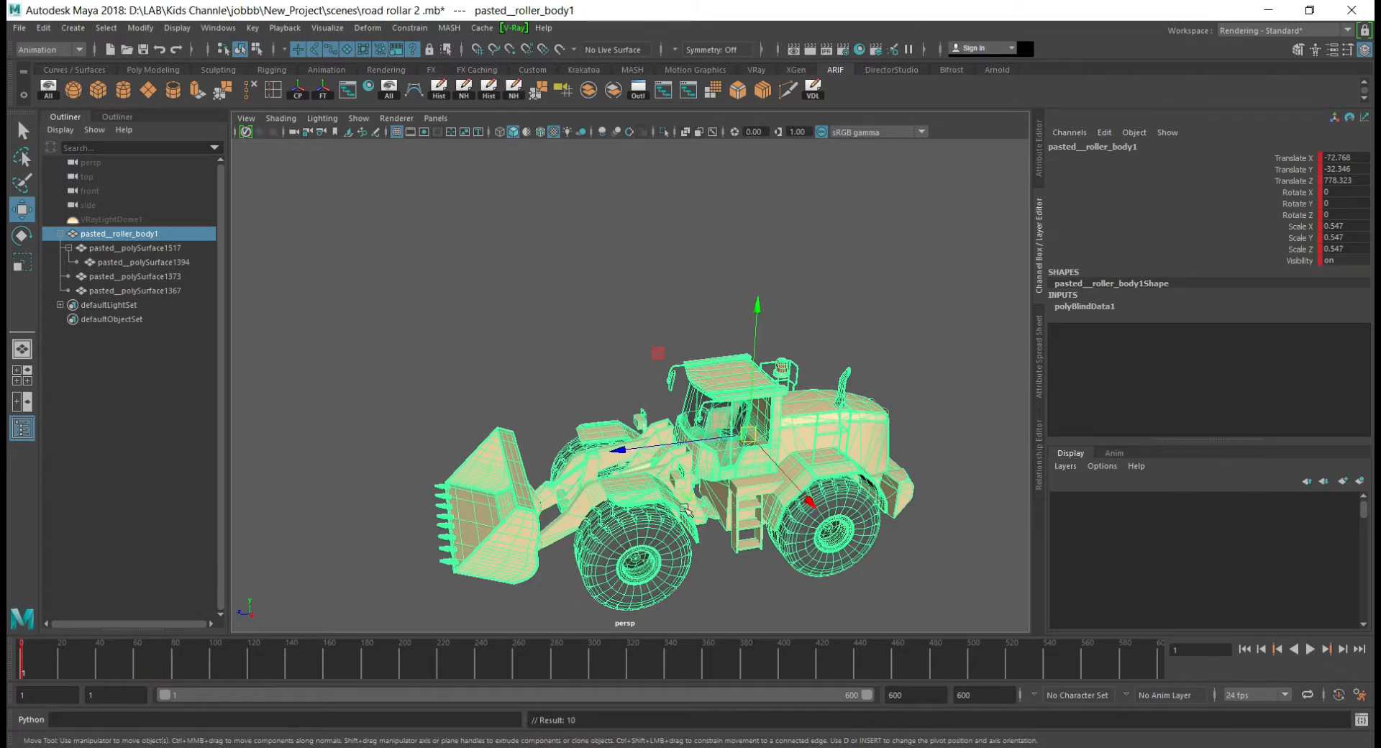
pyautogui.scroll(-3, 684, 508)
# - At frame 600, move the loader body forward along Z, key it, and play back the motion from frame 1
pyautogui.click(1156, 669)
pyautogui.keyDown('alt'); pyautogui.moveTo(617, 348); pyautogui.dragTo(806, 371, button='middle'); pyautogui.keyUp('alt')
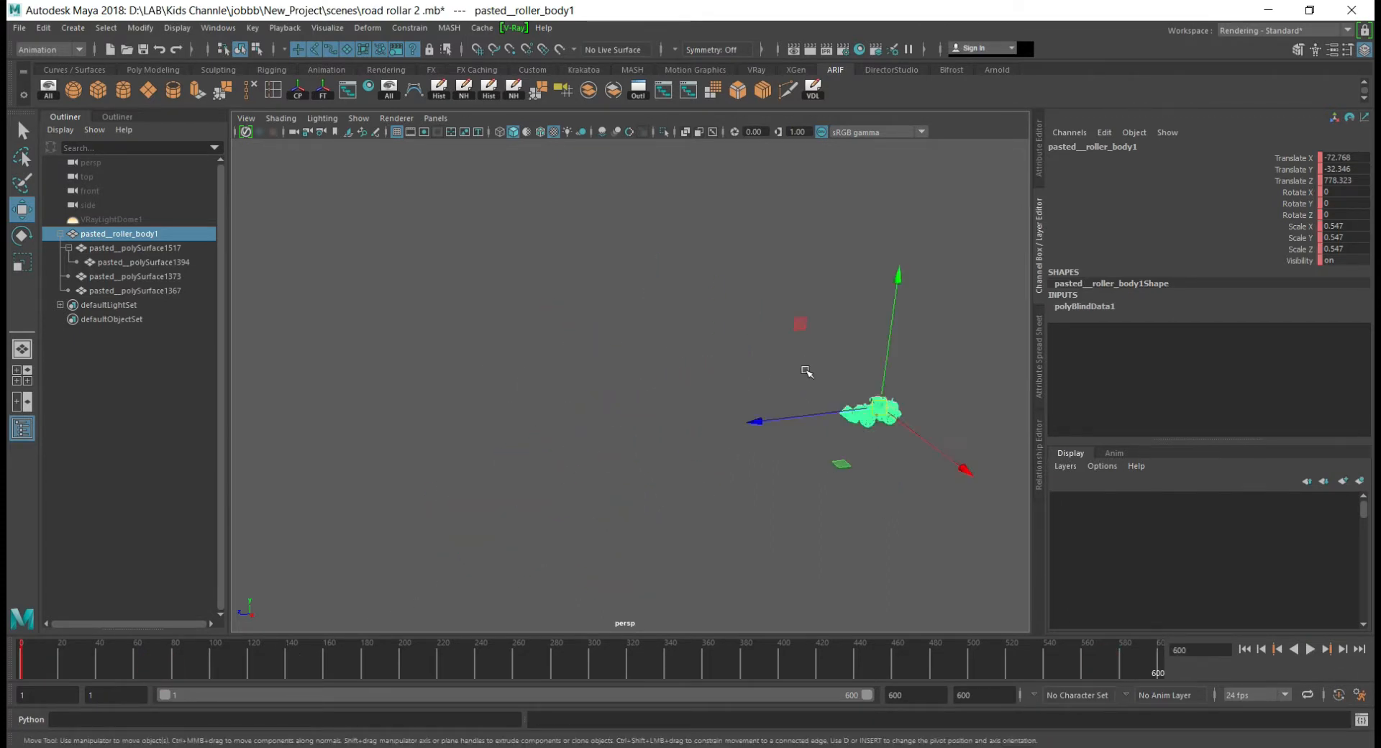
pyautogui.moveTo(758, 421); pyautogui.dragTo(253, 467)
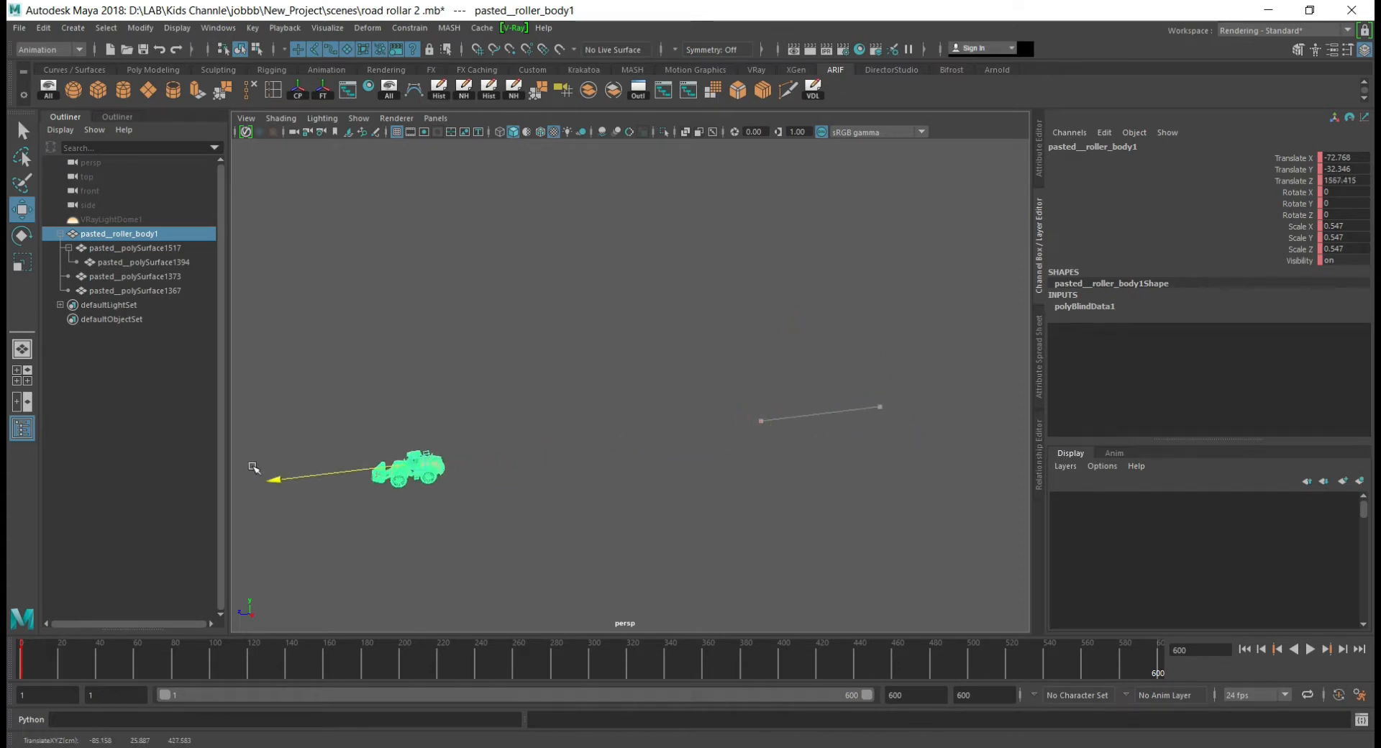
pyautogui.moveTo(423, 667); pyautogui.dragTo(14, 654)
pyautogui.hotkey('alt', 'v')
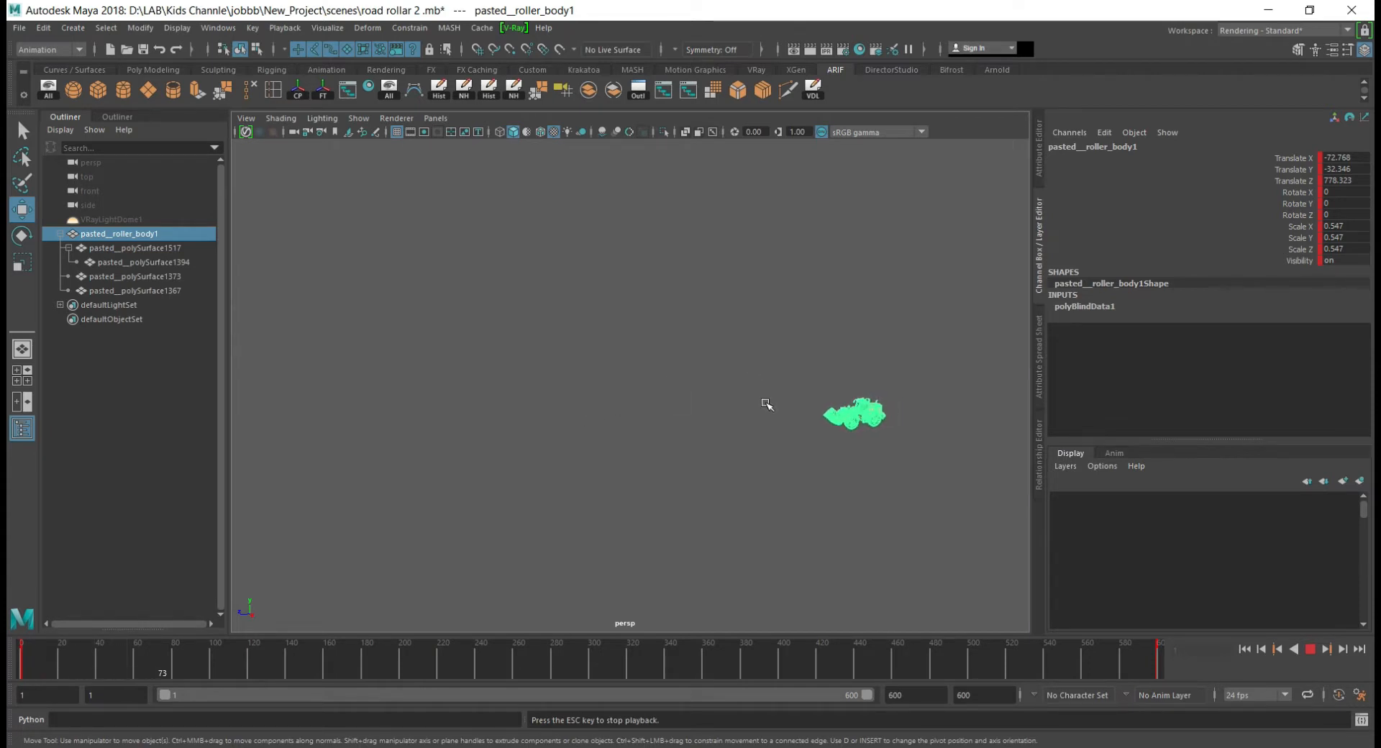
# - Move the loader body's frame 600 key farther forward to Translate Z about 3184 and play back the drive
pyautogui.press('Escape')
pyautogui.press('.')
pyautogui.scroll(-5, 604, 388)
pyautogui.moveTo(456, 416); pyautogui.dragTo(436, 458)
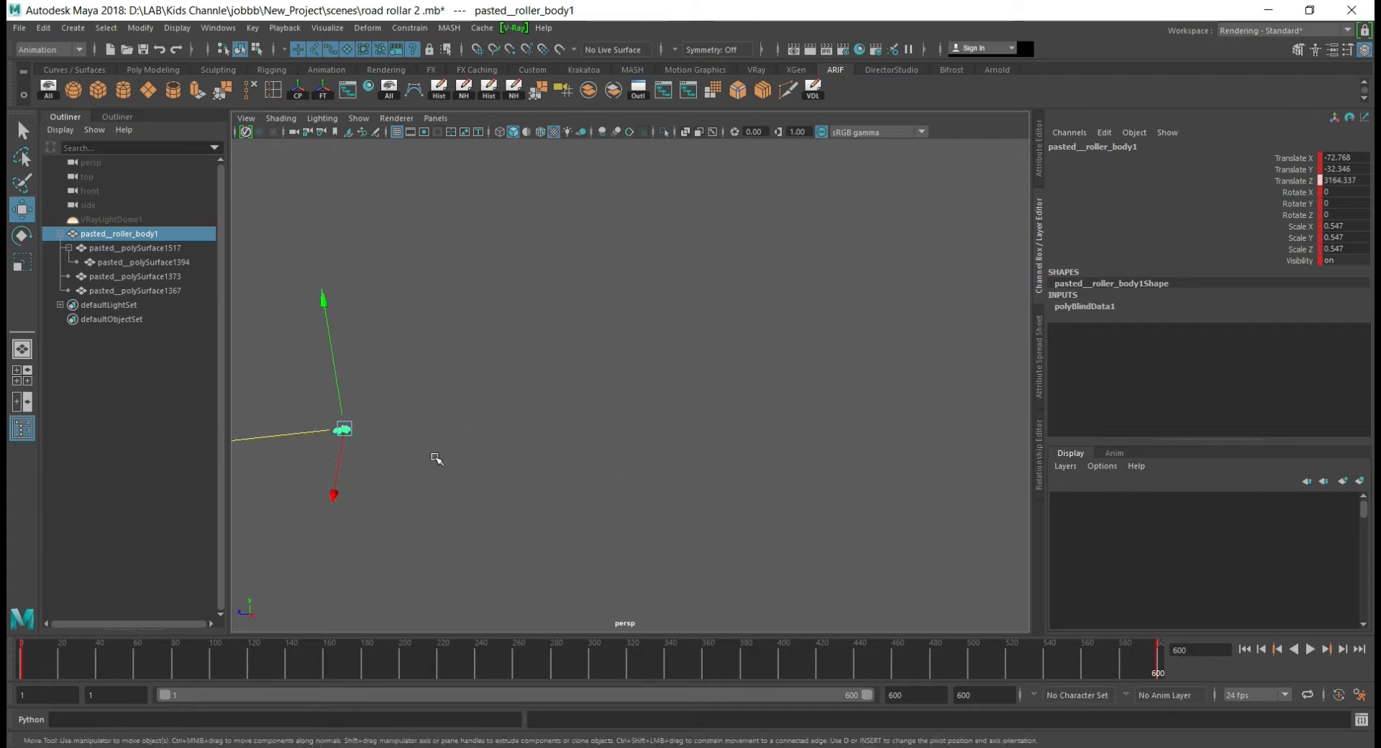
pyautogui.hotkey('alt', 'shift', 'v')
pyautogui.hotkey('alt', 'v')
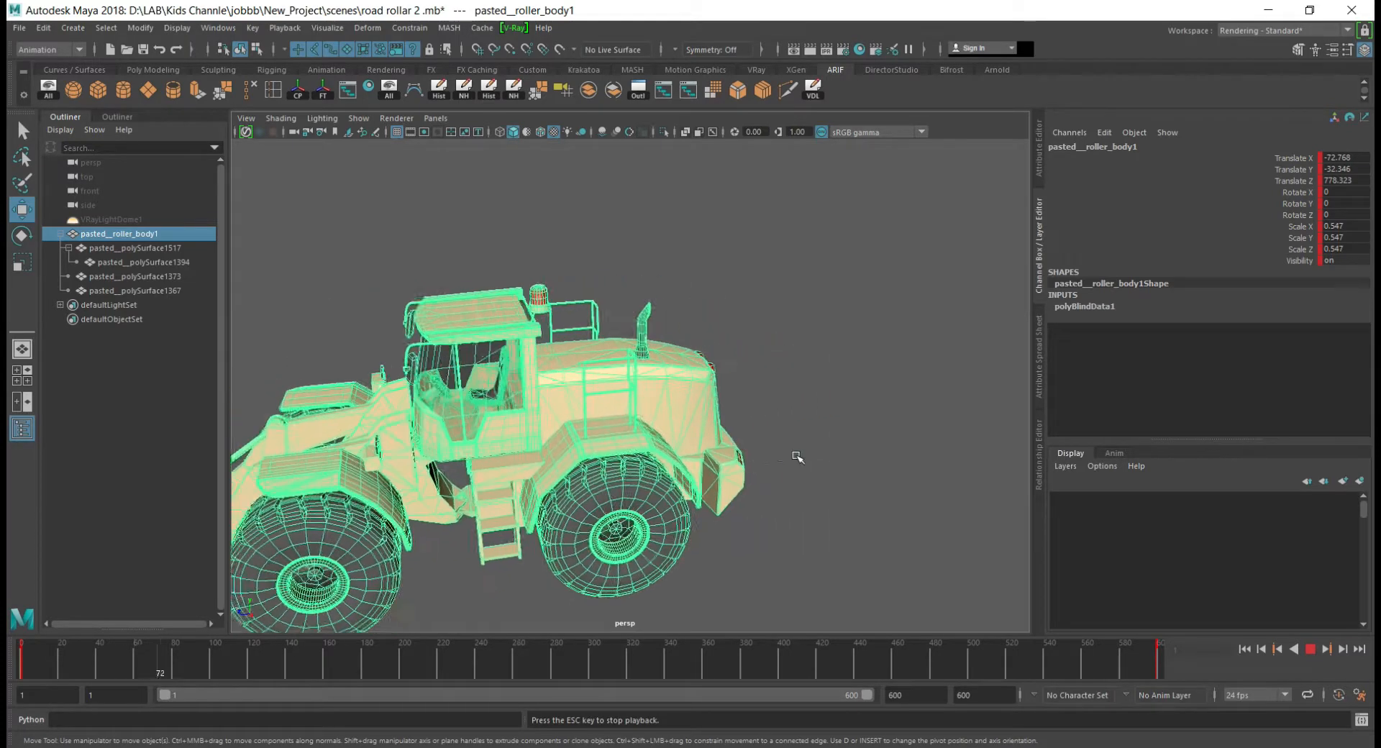
# - Stop the playback, clear the selection, create a new camera and look through it
pyautogui.press('Escape')
pyautogui.click(662, 288)
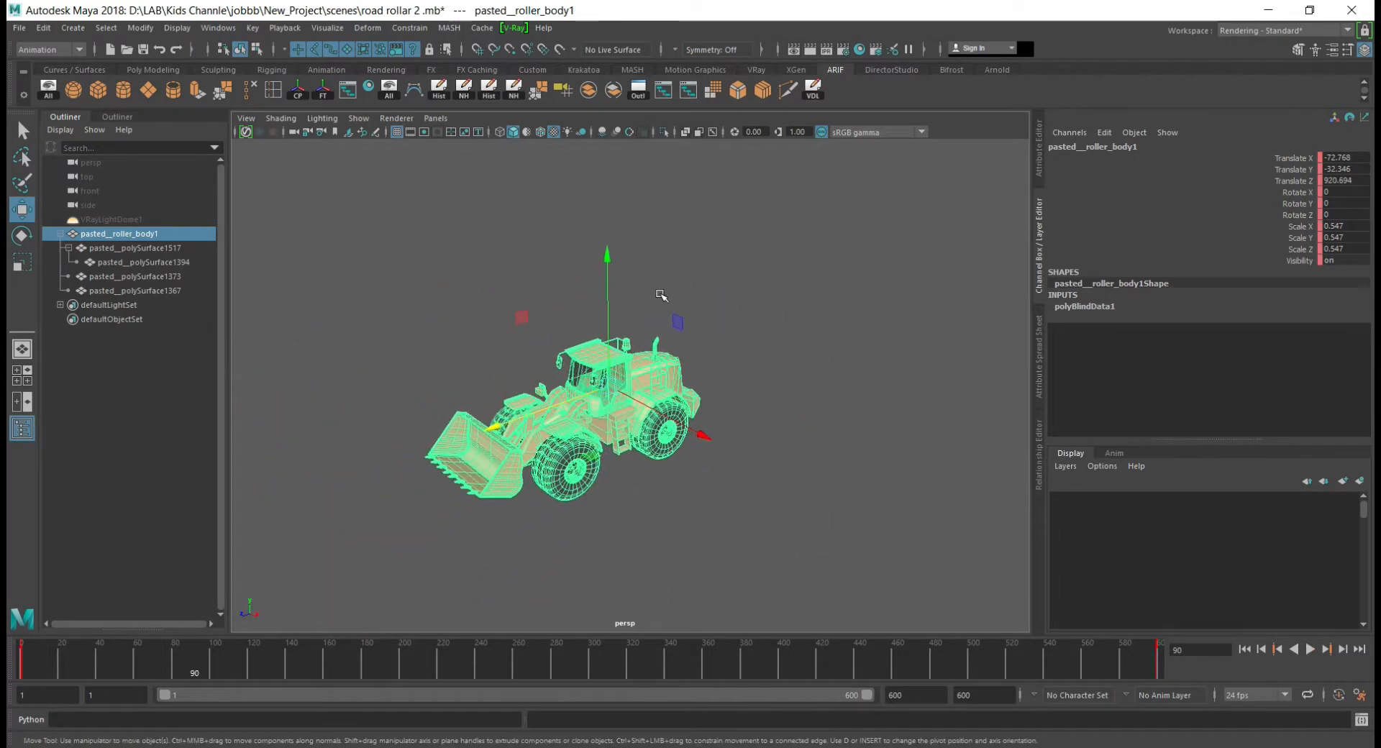
pyautogui.keyDown('alt'); pyautogui.moveTo(581, 308); pyautogui.dragTo(669, 221); pyautogui.keyUp('alt')
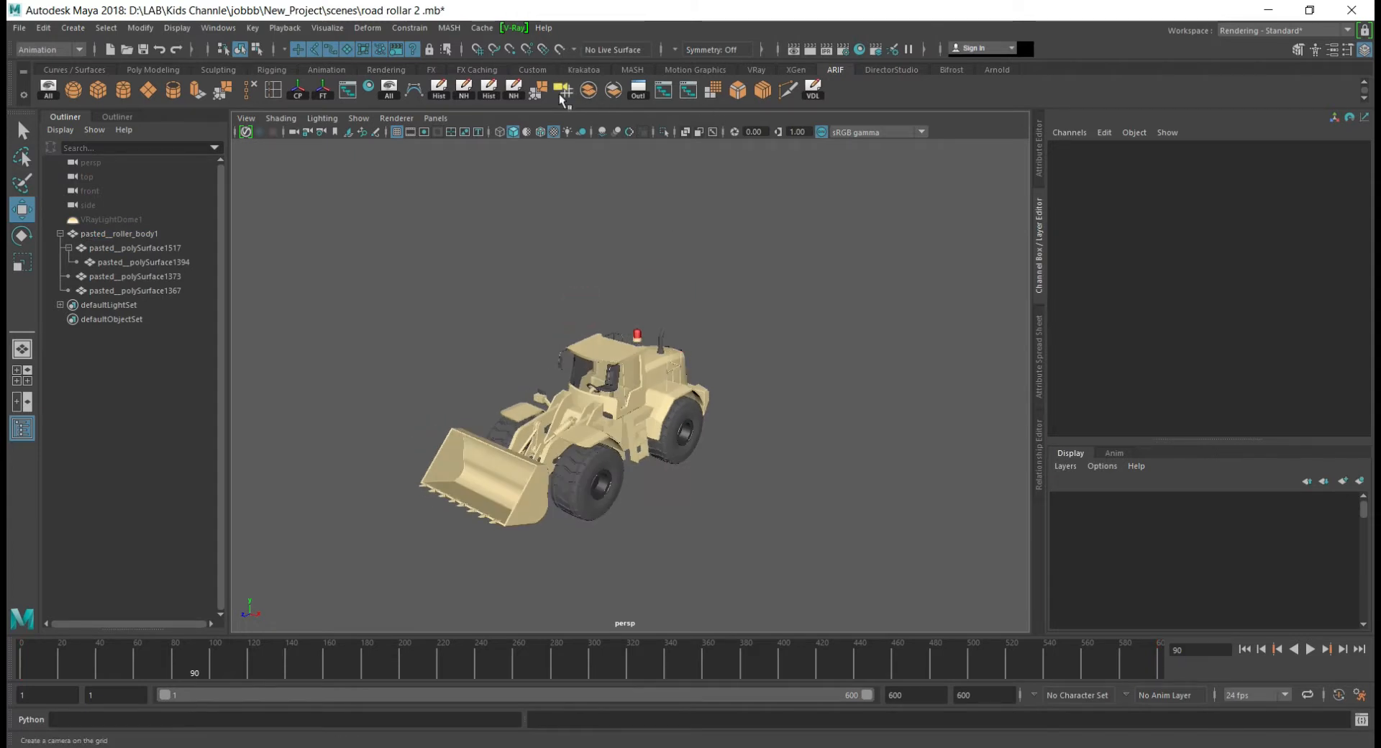
pyautogui.click(561, 92)
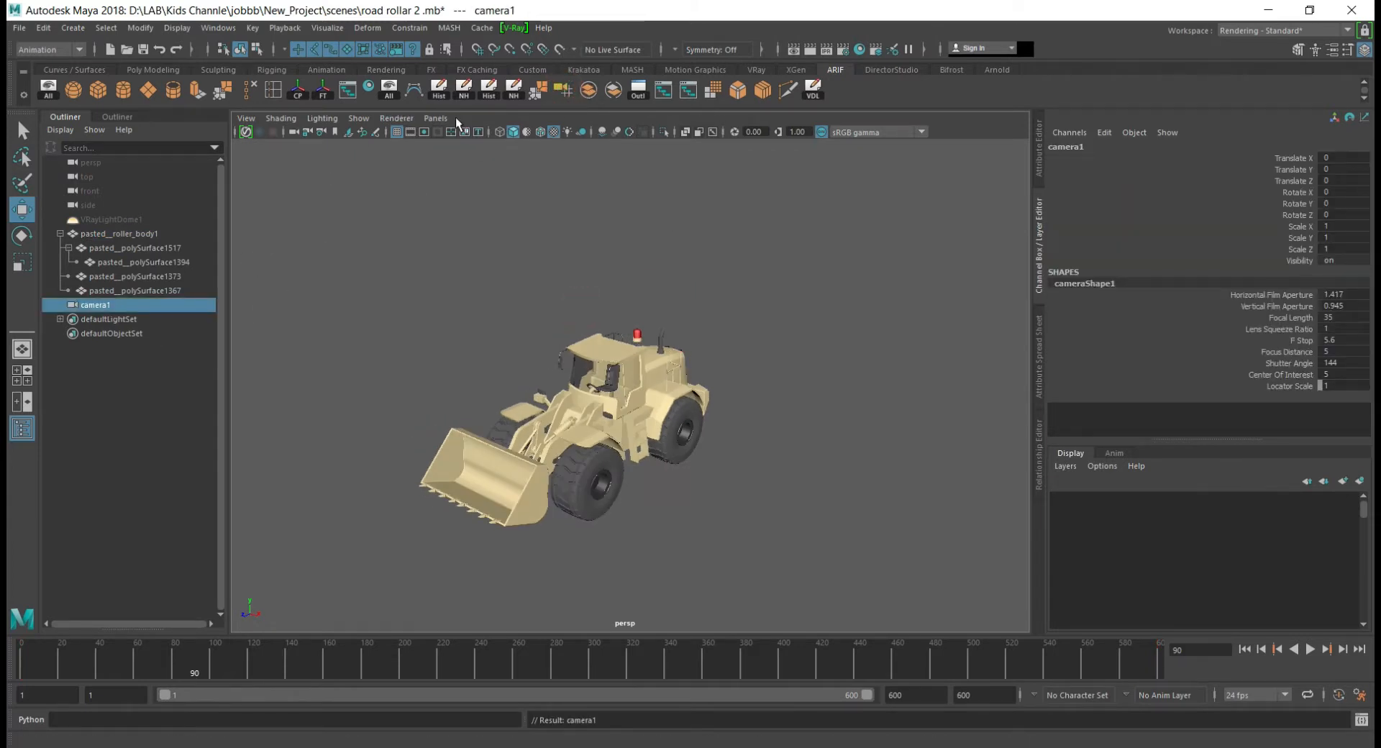
pyautogui.click(436, 118)
pyautogui.moveTo(479, 131)
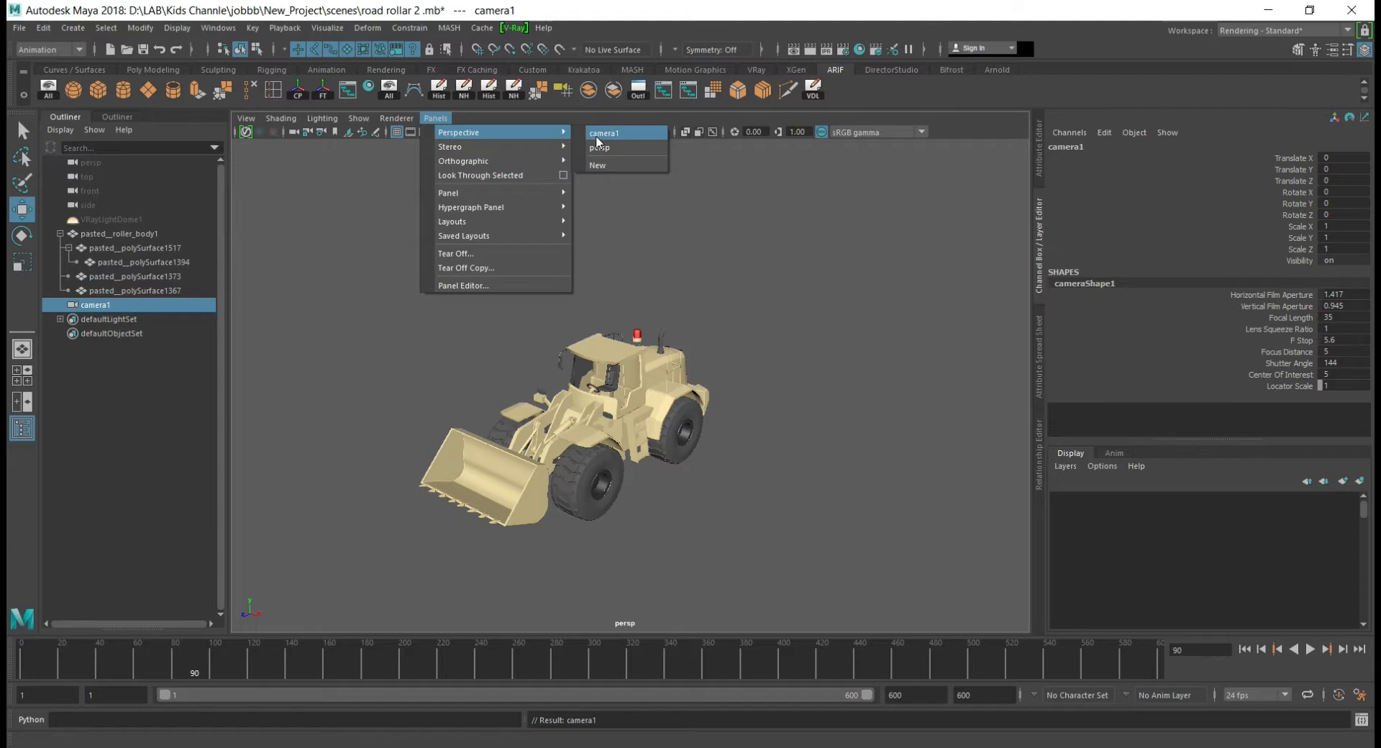
pyautogui.click(597, 135)
# - Select the loader body and frame it in the new camera from a front three-quarter angle
pyautogui.click(333, 283)
pyautogui.press('f')
pyautogui.scroll(-5, 617, 432)
pyautogui.keyDown('alt'); pyautogui.moveTo(617, 432); pyautogui.dragTo(555, 432); pyautogui.keyUp('alt')
pyautogui.scroll(2, 555, 432)
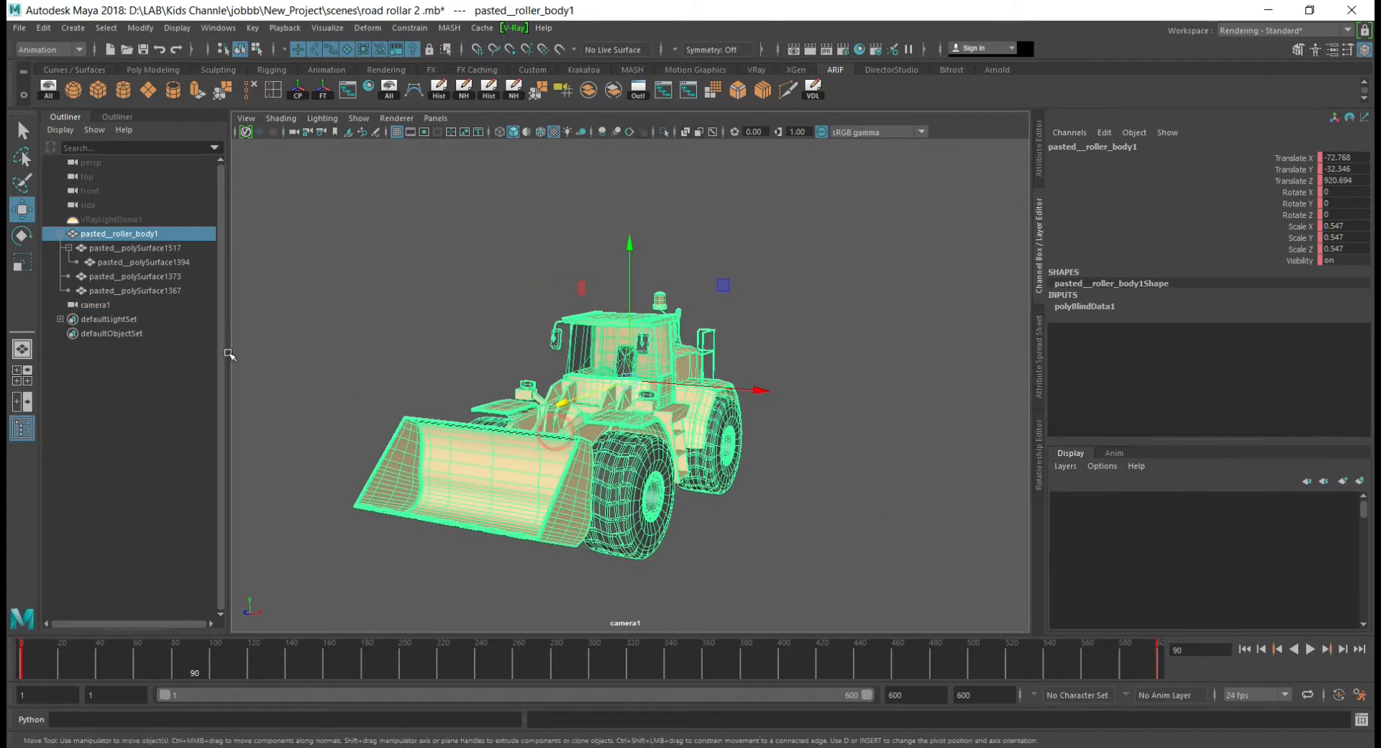
# - Parent the camera to the loader body and play back to check that the camera follows it
pyautogui.click(93, 305)
pyautogui.moveTo(125, 239); pyautogui.dragTo(122, 235, button='middle')
pyautogui.click(123, 234)
pyautogui.click(461, 284)
pyautogui.hotkey('alt', 'v')
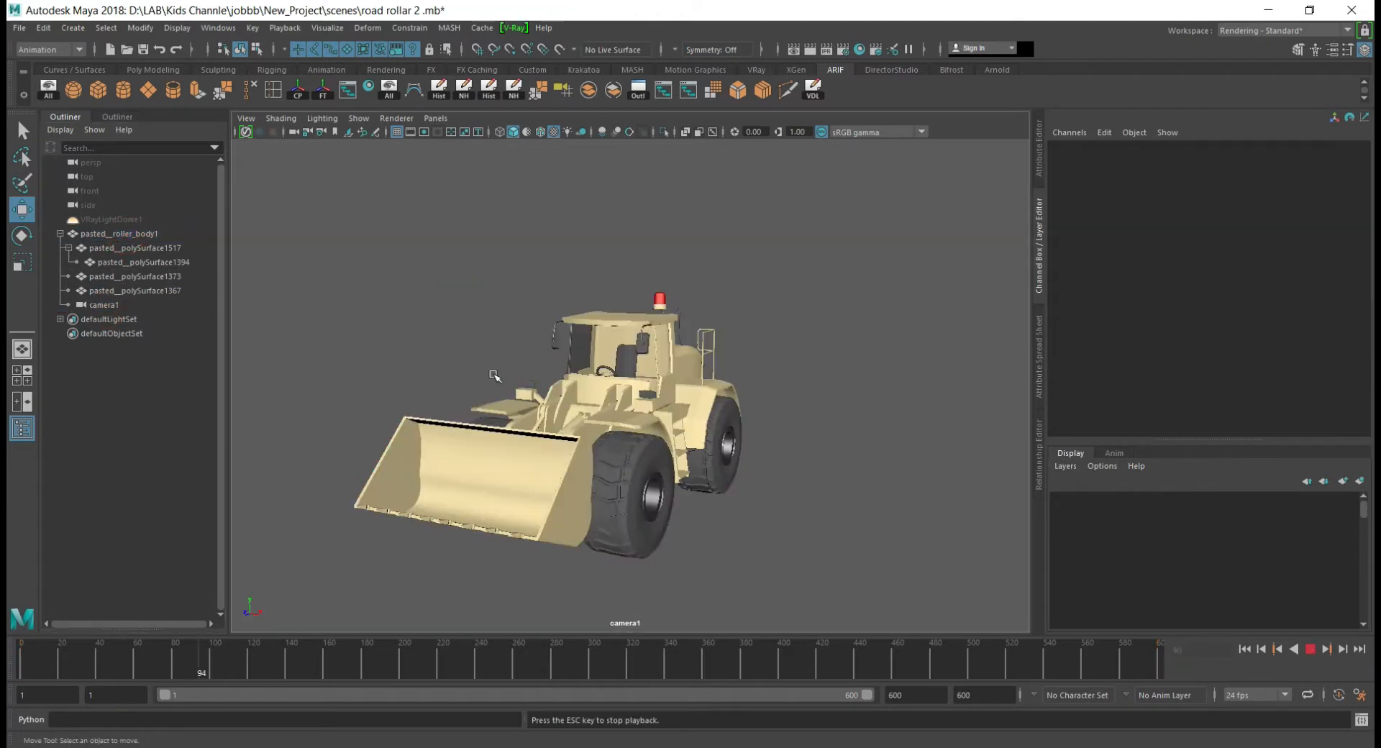
pyautogui.hotkey('alt', 'v')
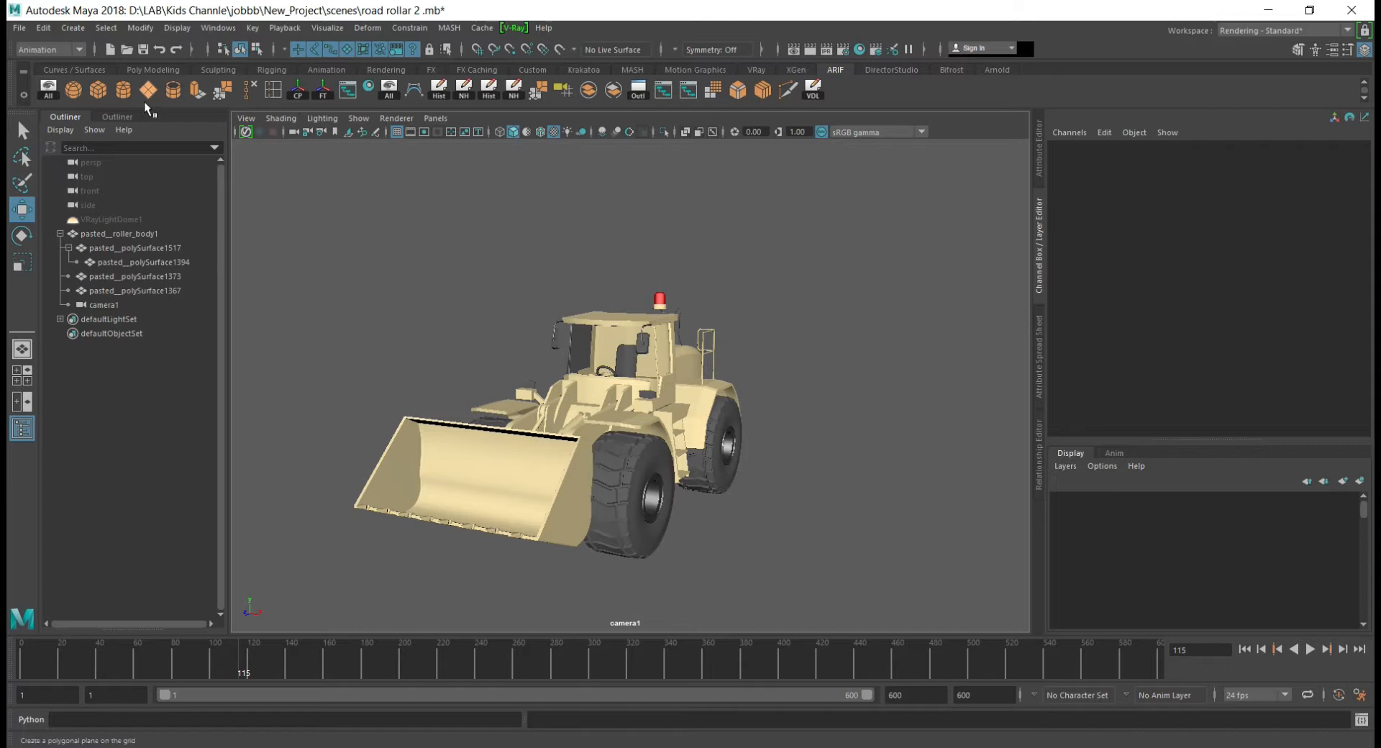
# - Switch to the perspective view, create a polygon plane and scale it uniformly to about 1501 as the ground
pyautogui.click(441, 121)
pyautogui.moveTo(495, 135)
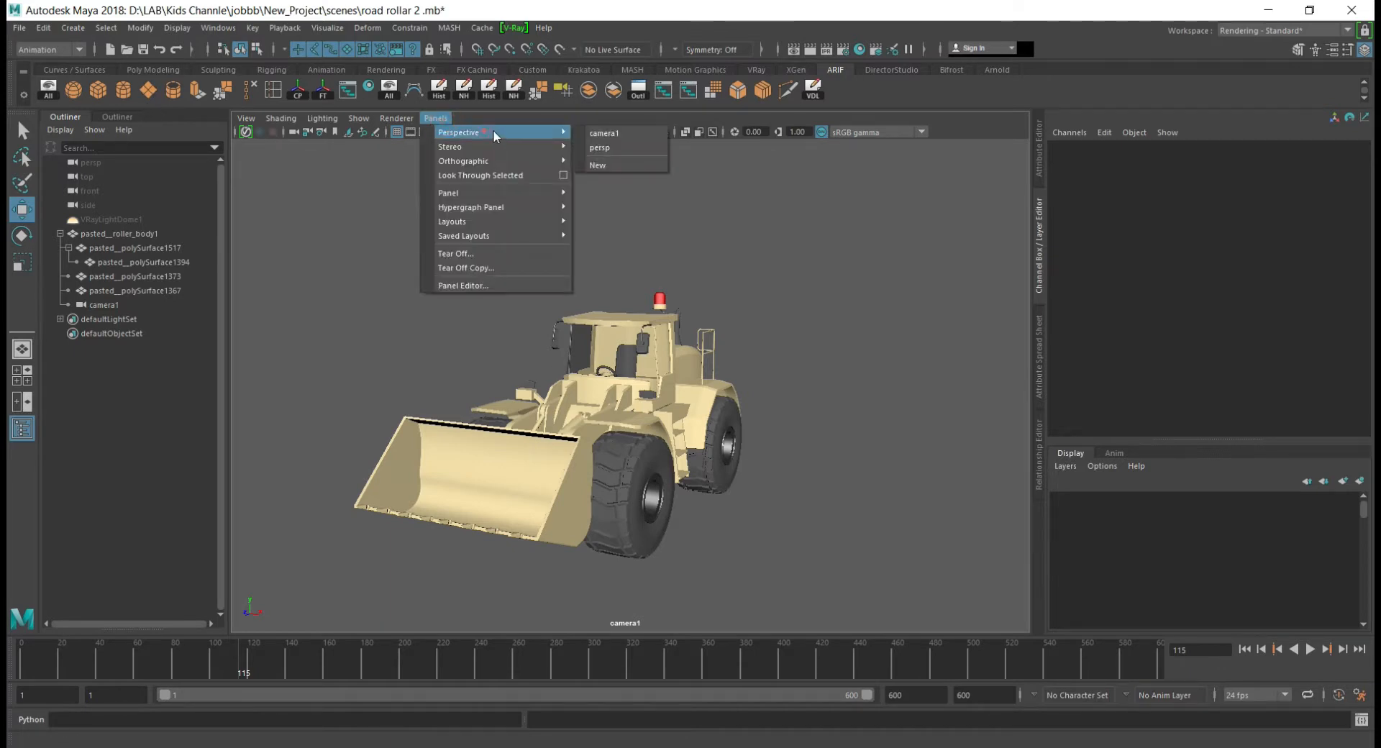
pyautogui.click(598, 149)
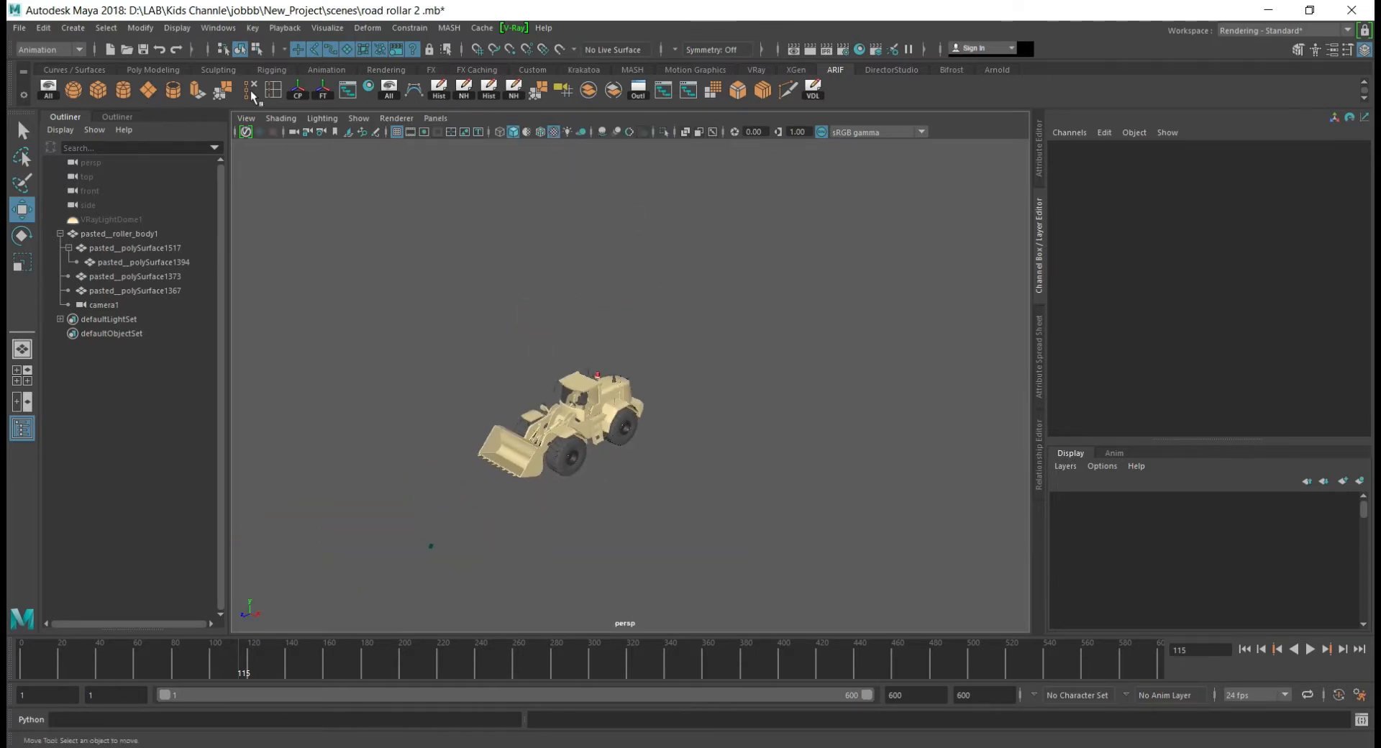
pyautogui.press('r')
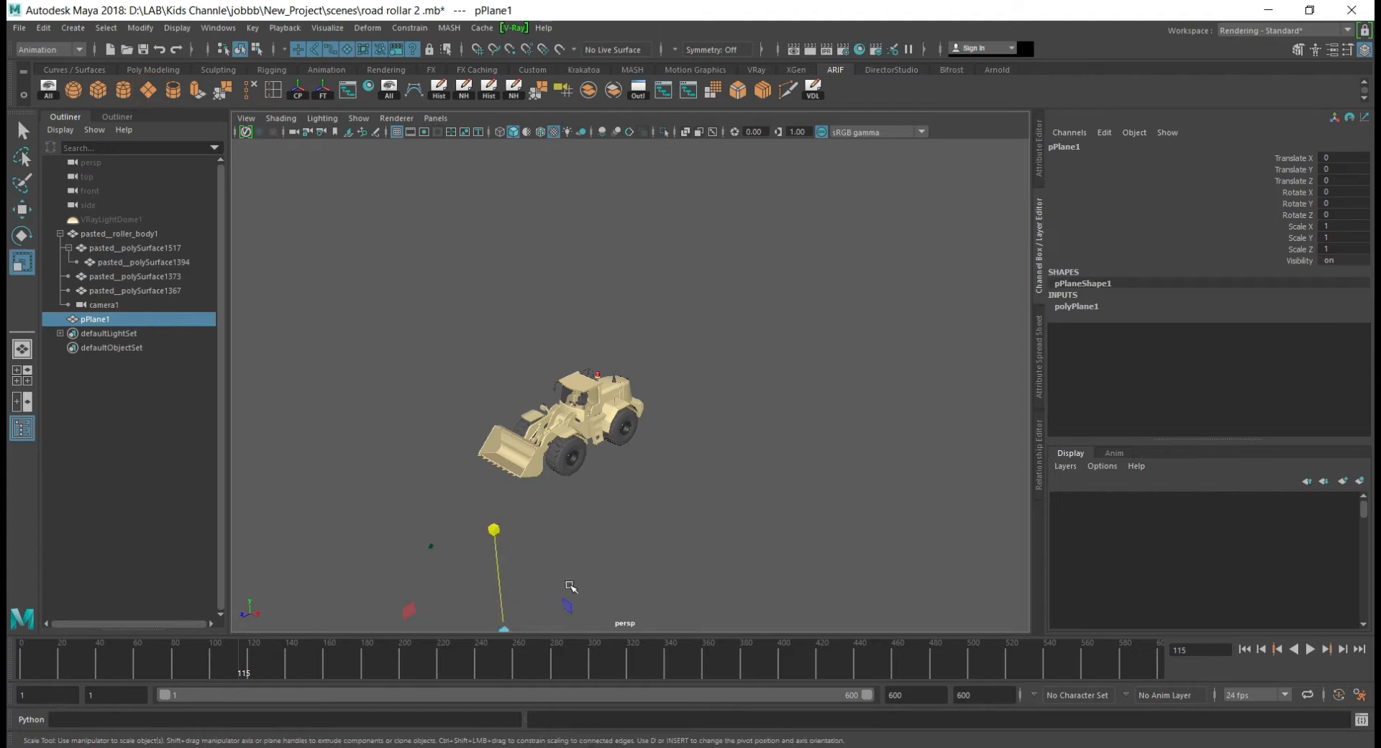
pyautogui.scroll(-5, 570, 586)
pyautogui.press('w')
pyautogui.press('r')
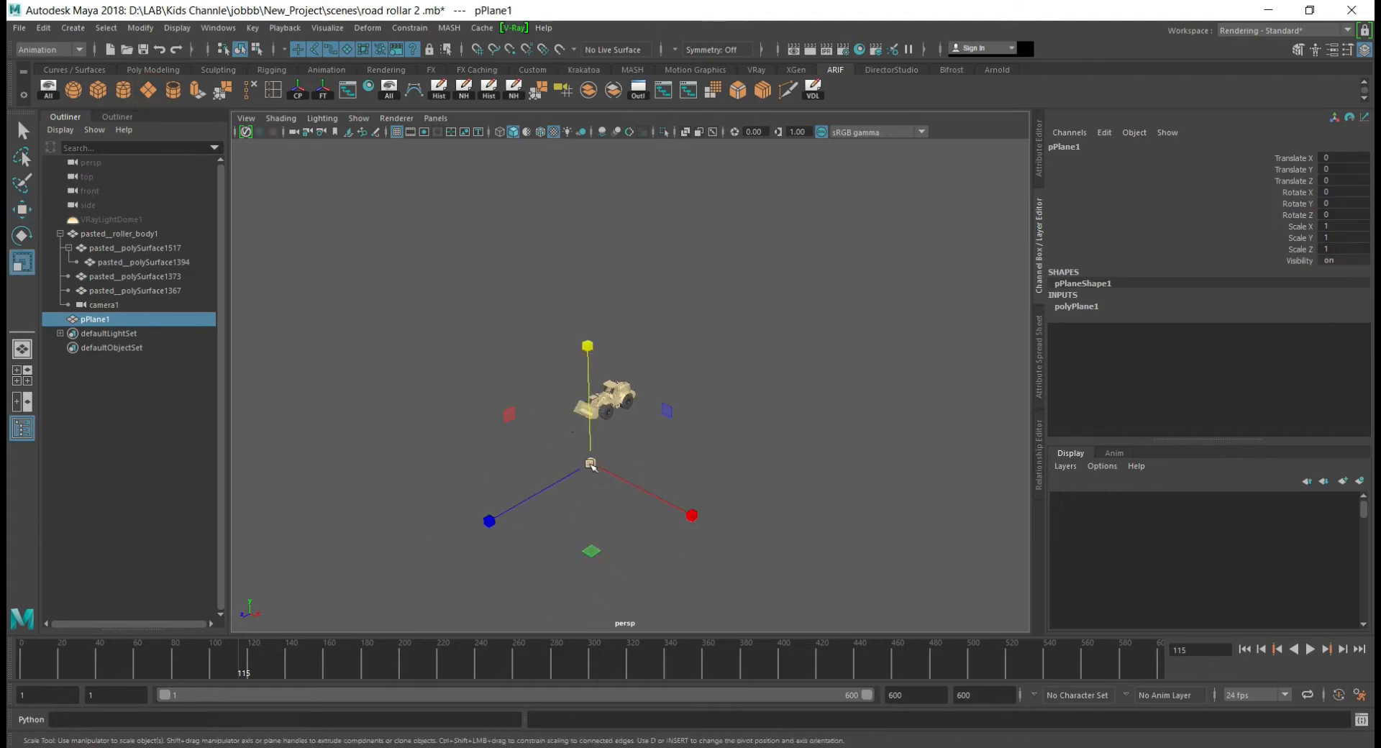
pyautogui.moveTo(591, 463); pyautogui.dragTo(1288, 310)
pyautogui.press('w')
# - Create a polygon cube, scale it uniformly to about 12.13 and place it beside the loader's path at Translate X about -176
pyautogui.click(101, 91)
pyautogui.press('r')
pyautogui.moveTo(587, 473)
pyautogui.mouseDown()
pyautogui.moveTo(647, 467)
pyautogui.moveTo(587, 466)
pyautogui.mouseUp()
pyautogui.moveTo(702, 513); pyautogui.dragTo(594, 453)
pyautogui.press('f')
pyautogui.keyDown('alt'); pyautogui.moveTo(753, 503); pyautogui.dragTo(648, 444, button='right'); pyautogui.keyUp('alt')
pyautogui.press('r')
pyautogui.moveTo(636, 380); pyautogui.dragTo(598, 383)
pyautogui.press('w')
pyautogui.moveTo(523, 438); pyautogui.dragTo(570, 413)
# - Duplicate the cube, shift the copy to Translate Z about -18 and rotate it about -41 degrees around Y
pyautogui.hotkey('ctrl', 'd')
pyautogui.press('e')
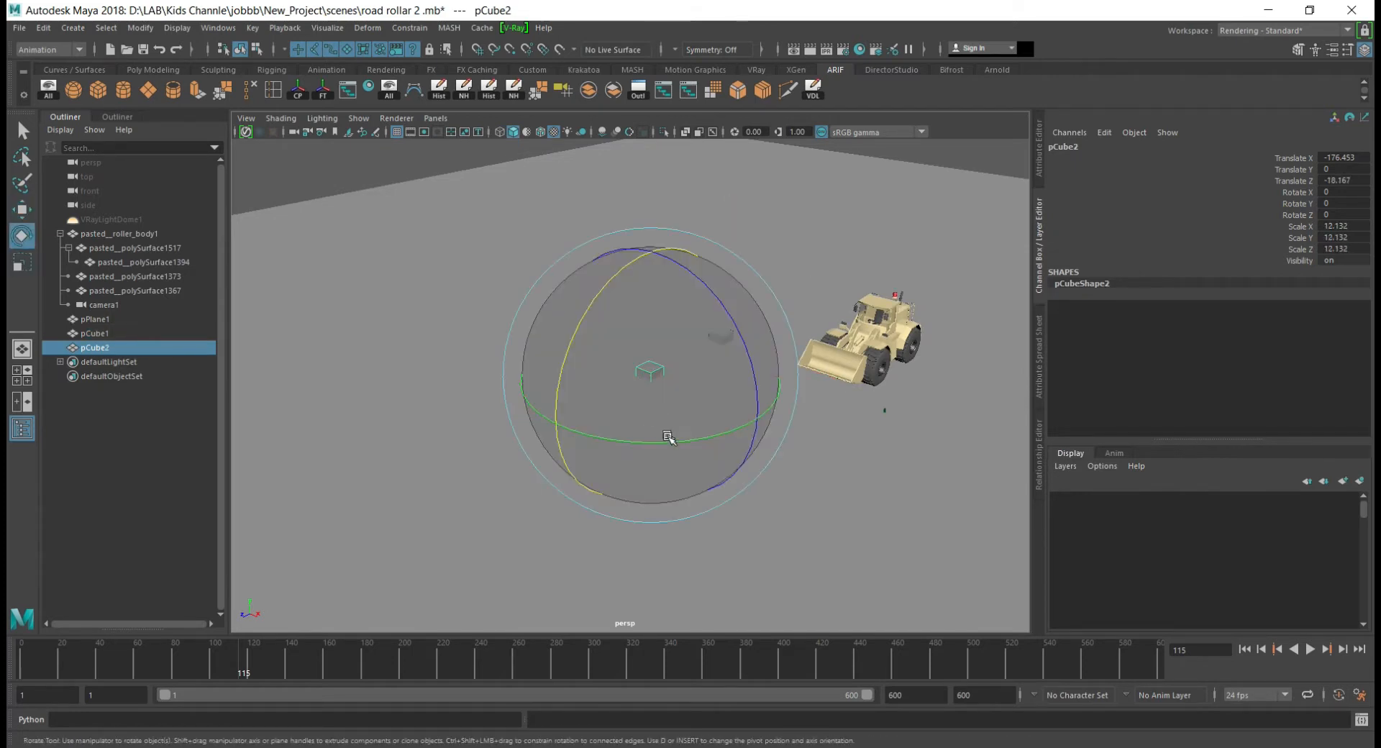
pyautogui.press('w')
# - Select both cubes and duplicate the pair repeatedly along Z to build a row of twelve cubes
pyautogui.keyDown('shift'); pyautogui.click(731, 327); pyautogui.keyUp('shift')
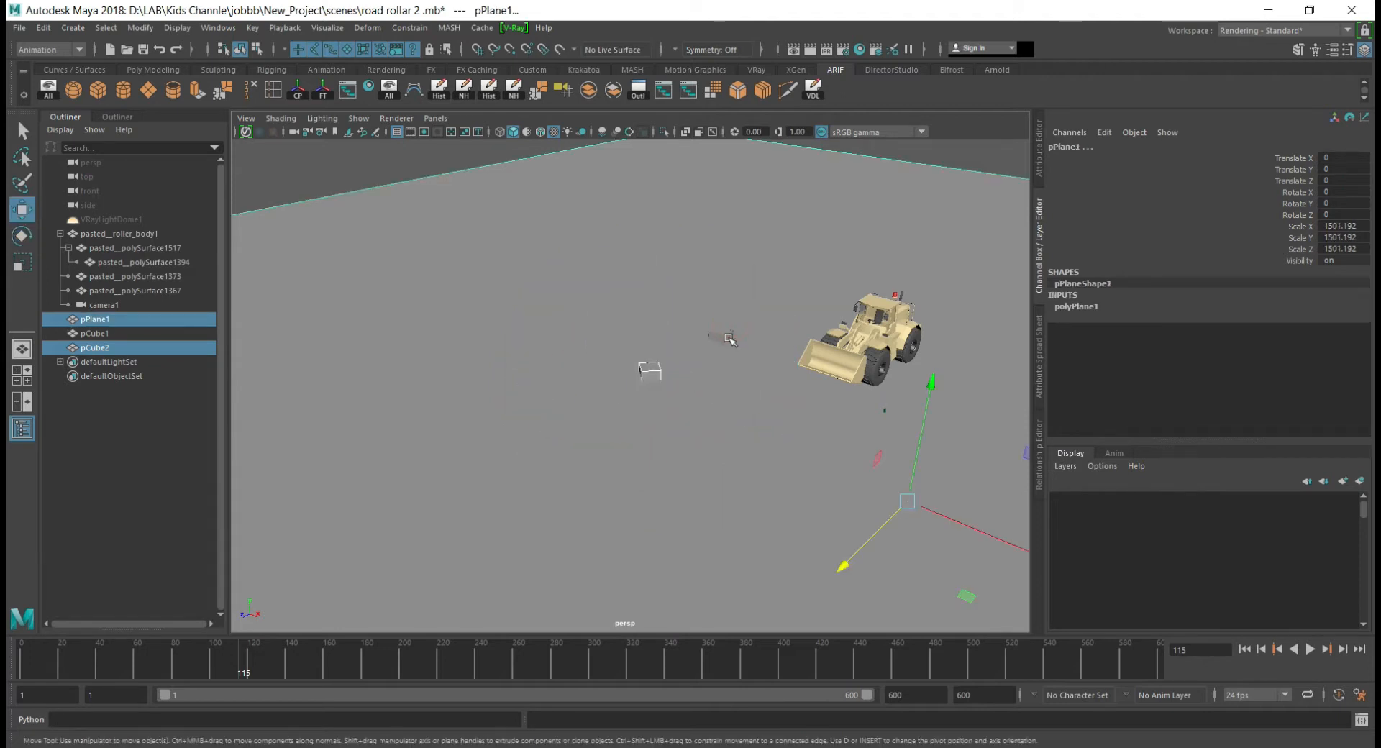
pyautogui.click(725, 336)
pyautogui.keyDown('shift'); pyautogui.click(638, 370); pyautogui.keyUp('shift')
pyautogui.keyDown('shift'); pyautogui.moveTo(571, 425); pyautogui.dragTo(340, 507); pyautogui.keyUp('shift')
pyautogui.scroll(-3, 564, 494)
pyautogui.hotkey('shift', 'd')
pyautogui.hotkey('shift', 'd')
pyautogui.hotkey('shift', 'd')
# - Return to frame 1, look through the loader's camera and play back the drive past the cubes
pyautogui.moveTo(284, 672); pyautogui.dragTo(21, 669)
pyautogui.click(435, 118)
pyautogui.moveTo(523, 132)
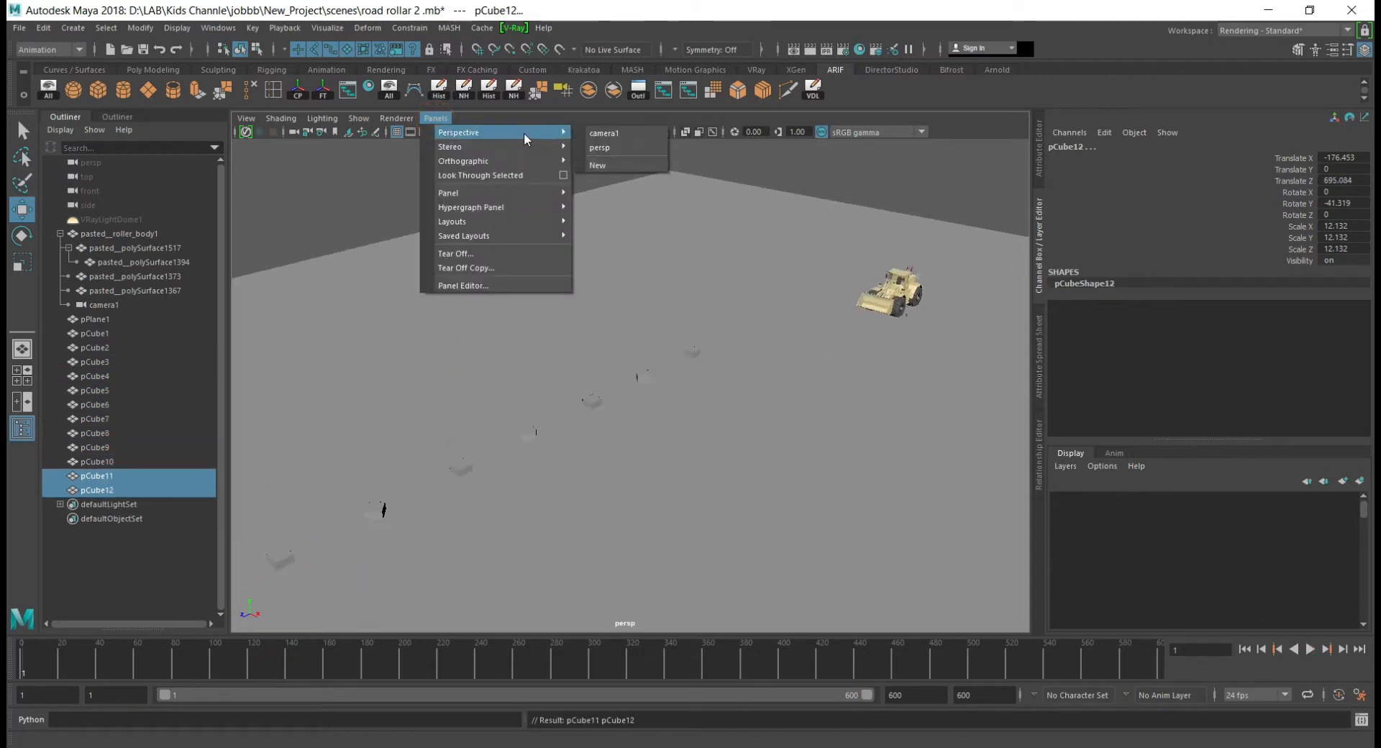
pyautogui.click(592, 136)
pyautogui.click(801, 231)
pyautogui.hotkey('alt', 'v')
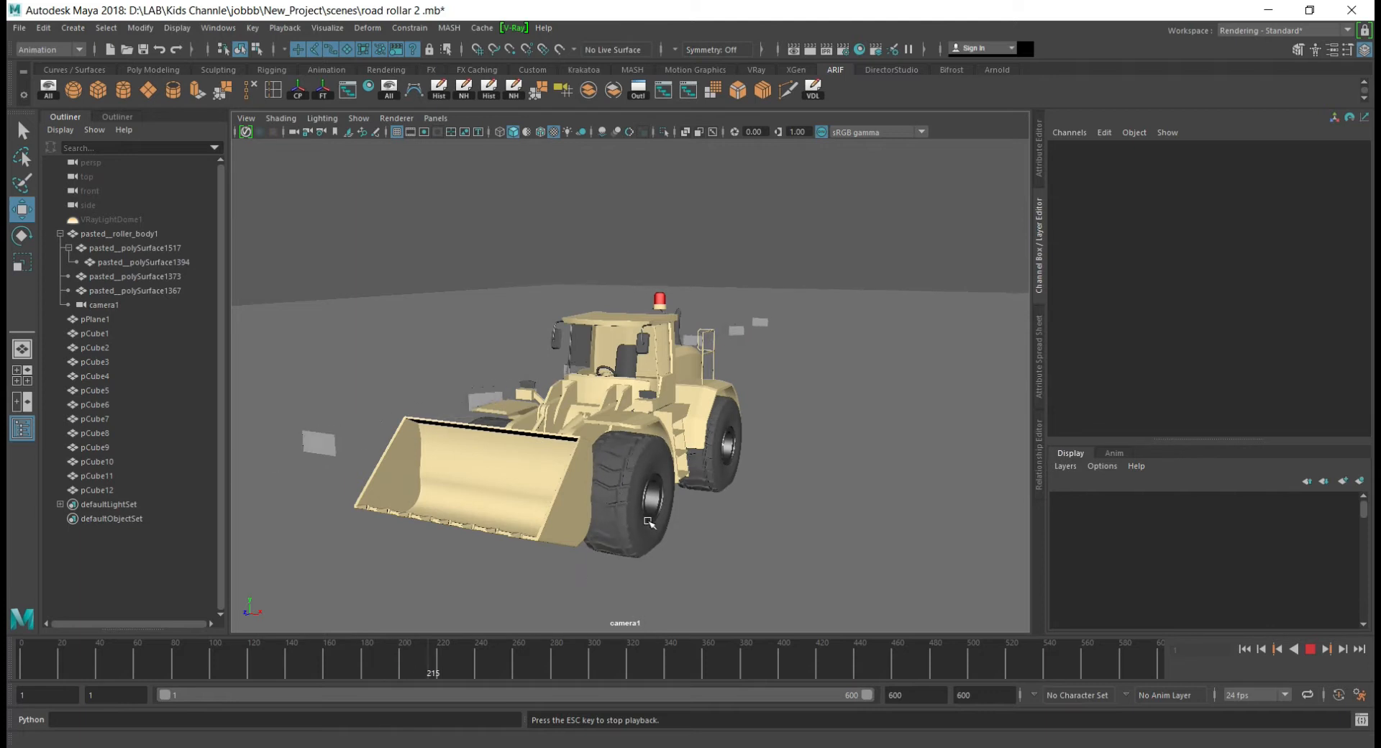
pyautogui.press('Escape')
# - At frame 600, move the loader body farther forward along Z, key it, and play back briefly from frame 1
pyautogui.click(642, 449)
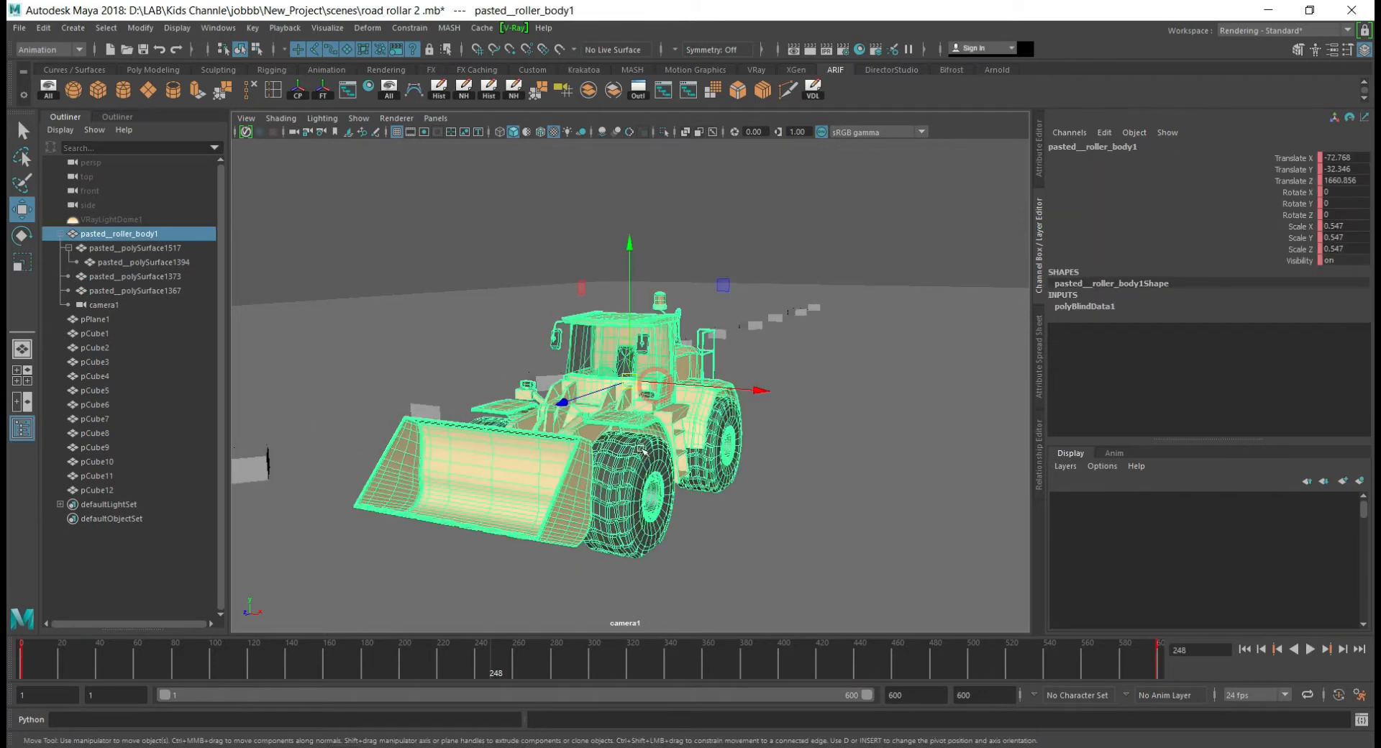
pyautogui.scroll(-10, 596, 528)
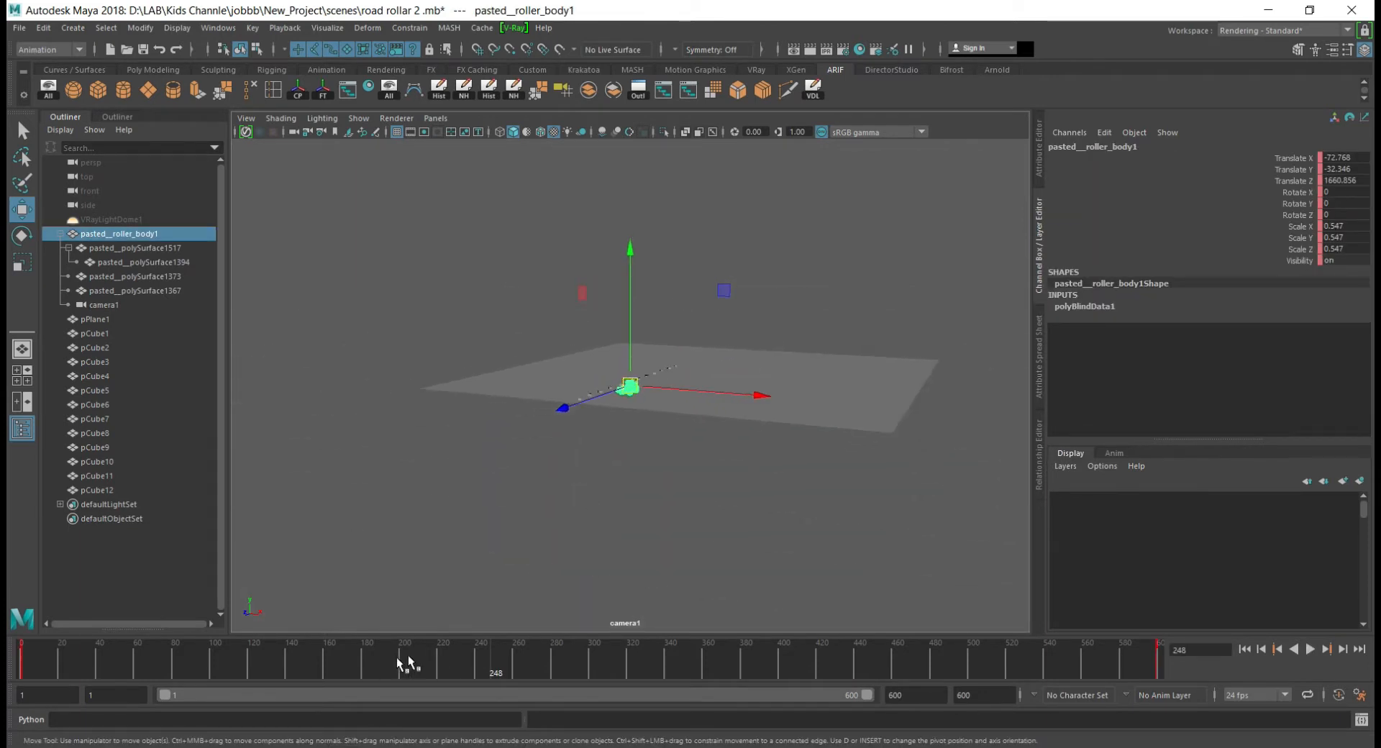
pyautogui.moveTo(436, 651); pyautogui.dragTo(1202, 657)
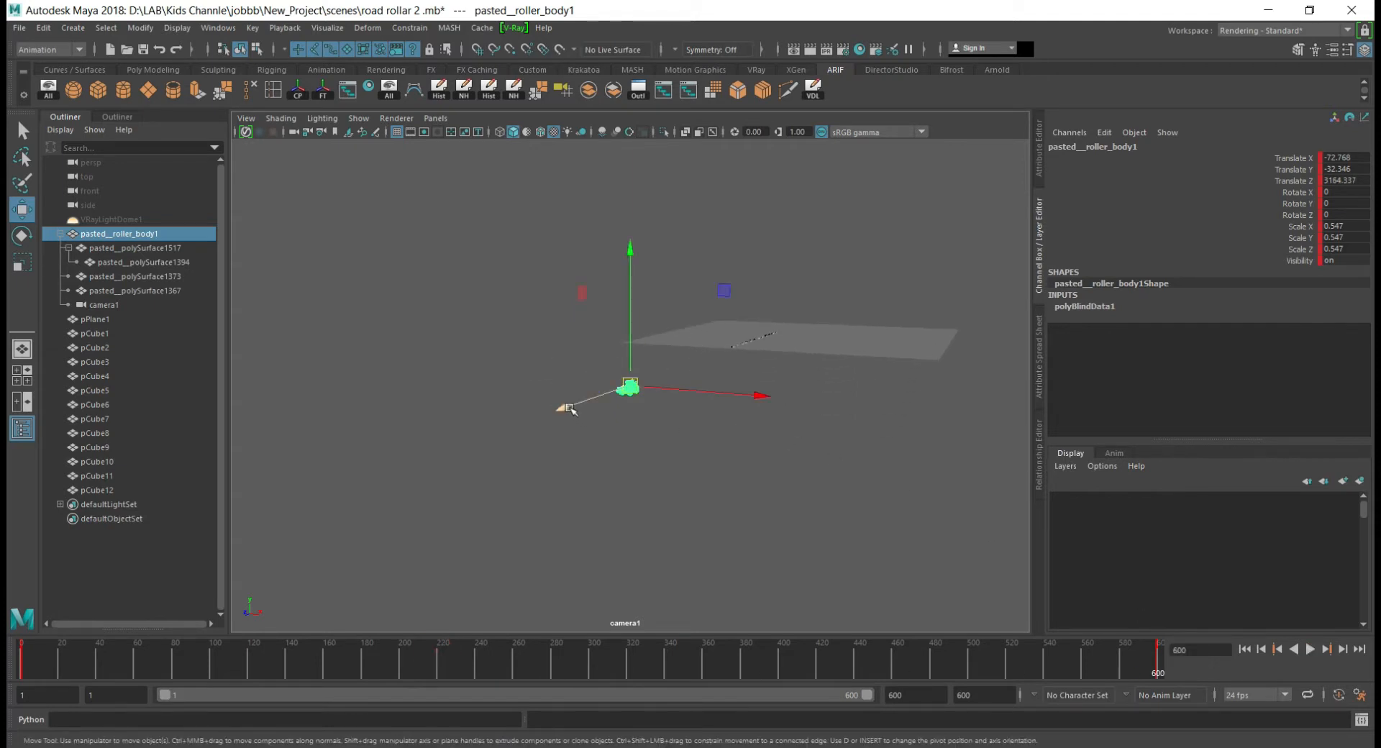
pyautogui.moveTo(572, 410); pyautogui.dragTo(347, 483)
pyautogui.moveTo(611, 657); pyautogui.dragTo(20, 667)
pyautogui.click(442, 119)
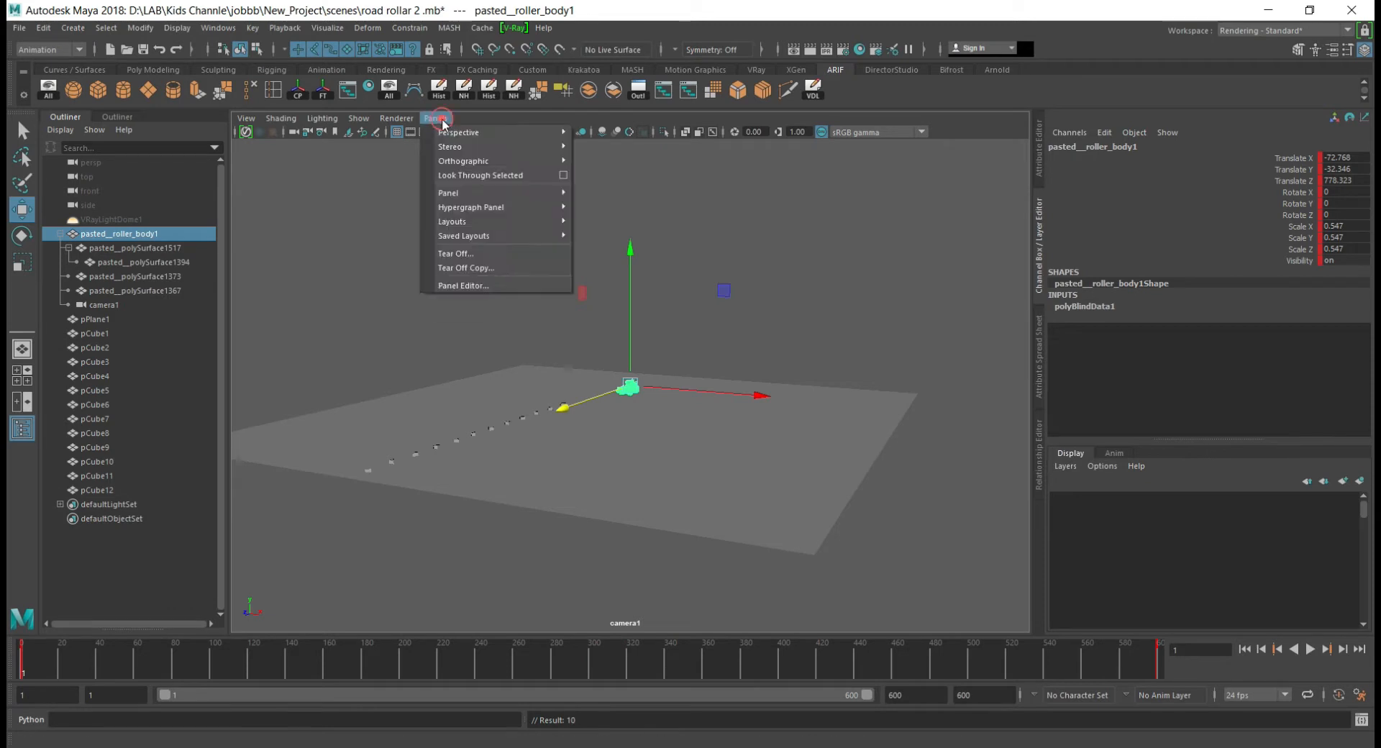
pyautogui.click(708, 254)
pyautogui.hotkey('alt', 'v')
pyautogui.press('Escape')
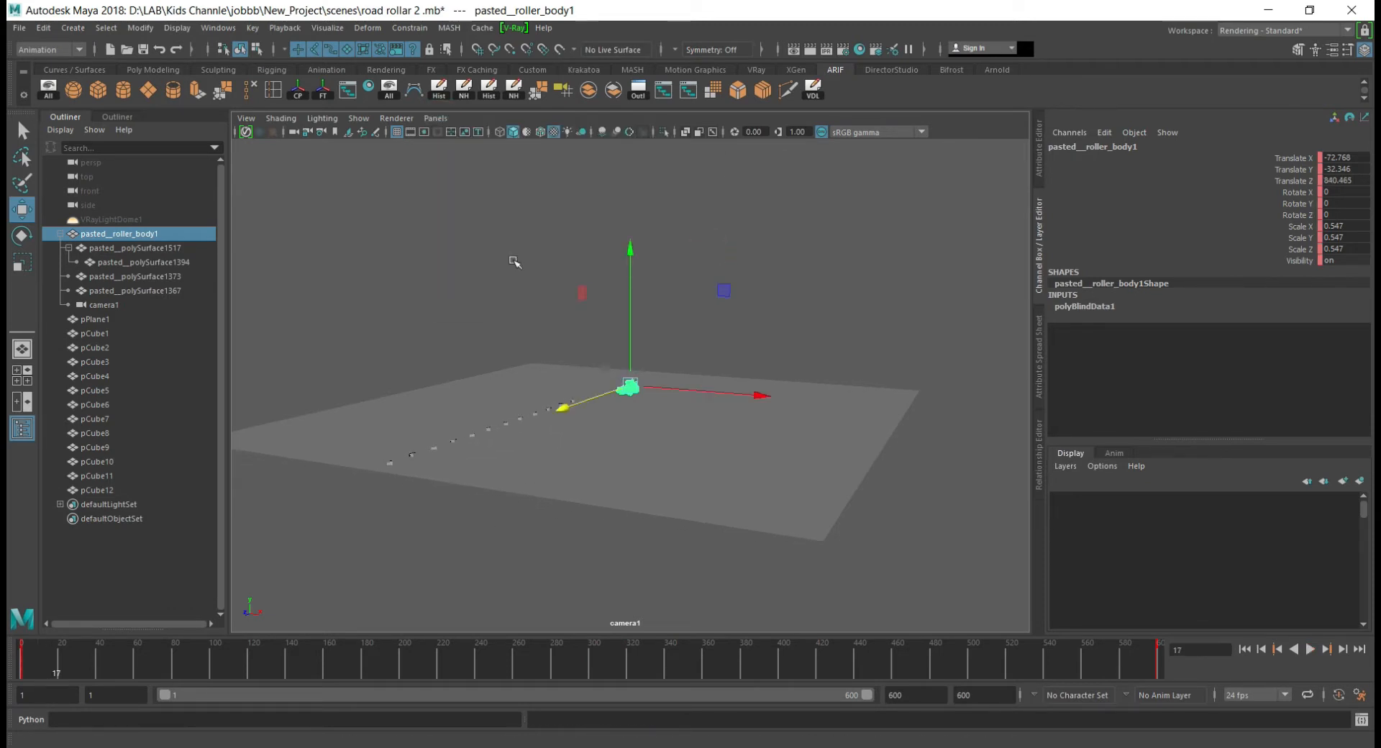
# - Reframe the loader in the camera view, clear the selection and play back the animation
pyautogui.press('f')
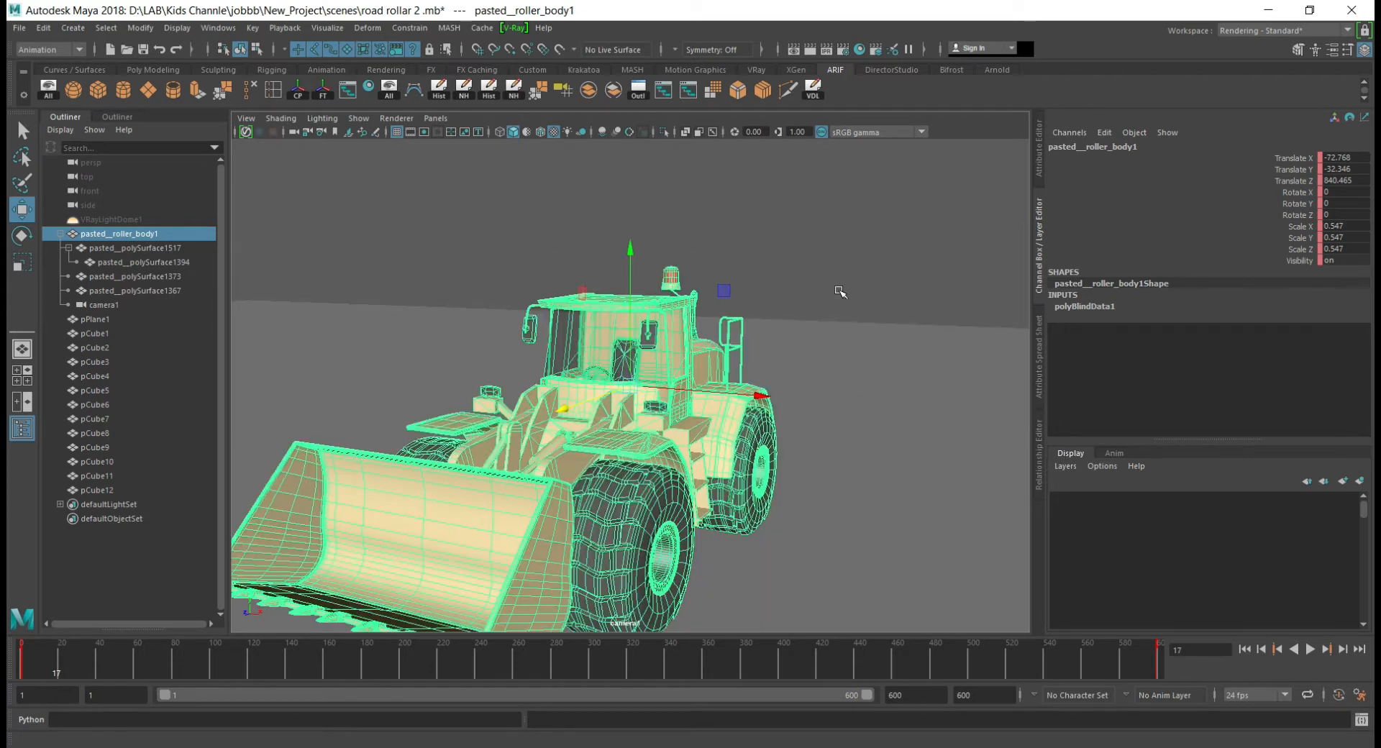
pyautogui.scroll(-5, 777, 287)
pyautogui.click(755, 240)
pyautogui.hotkey('alt', 'v')
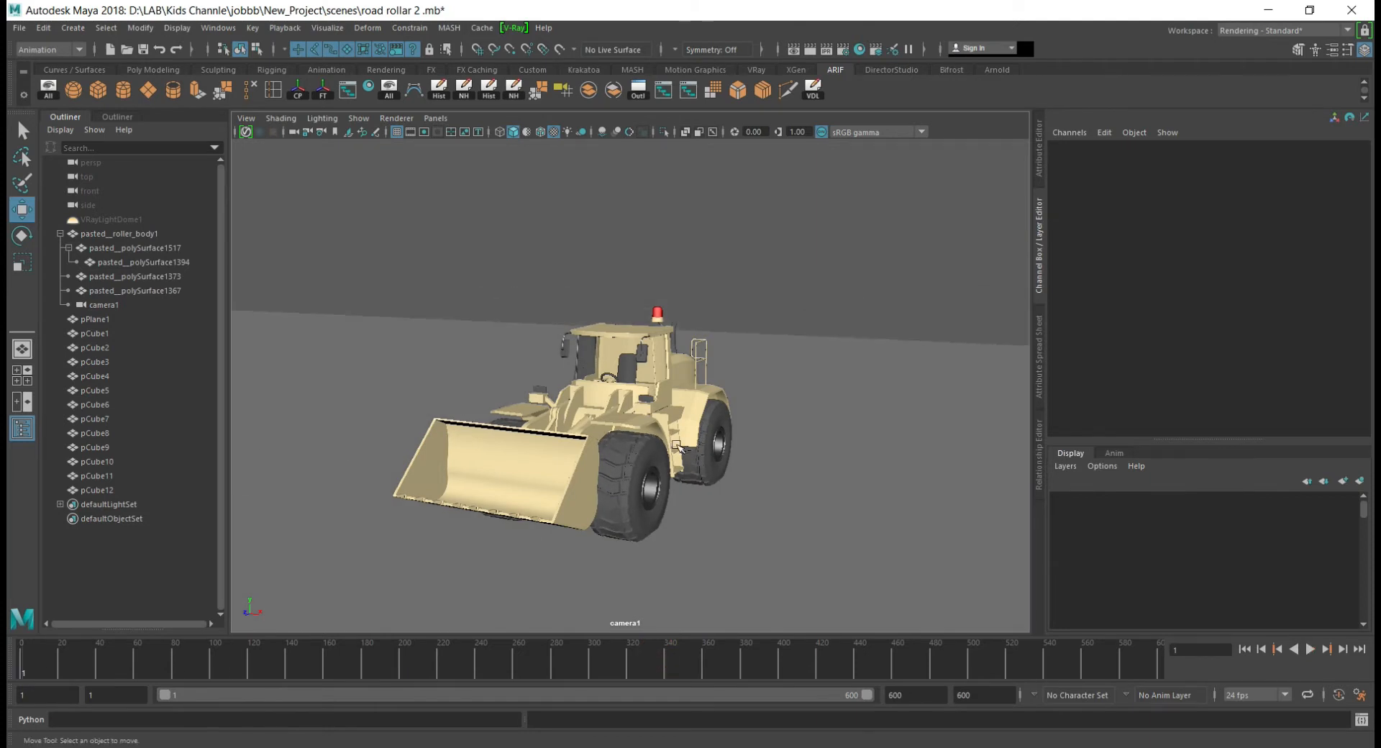
# - Raise the loader's front arm by rotating it to Rotate X about -9.2, and play back the result
pyautogui.click(676, 446)
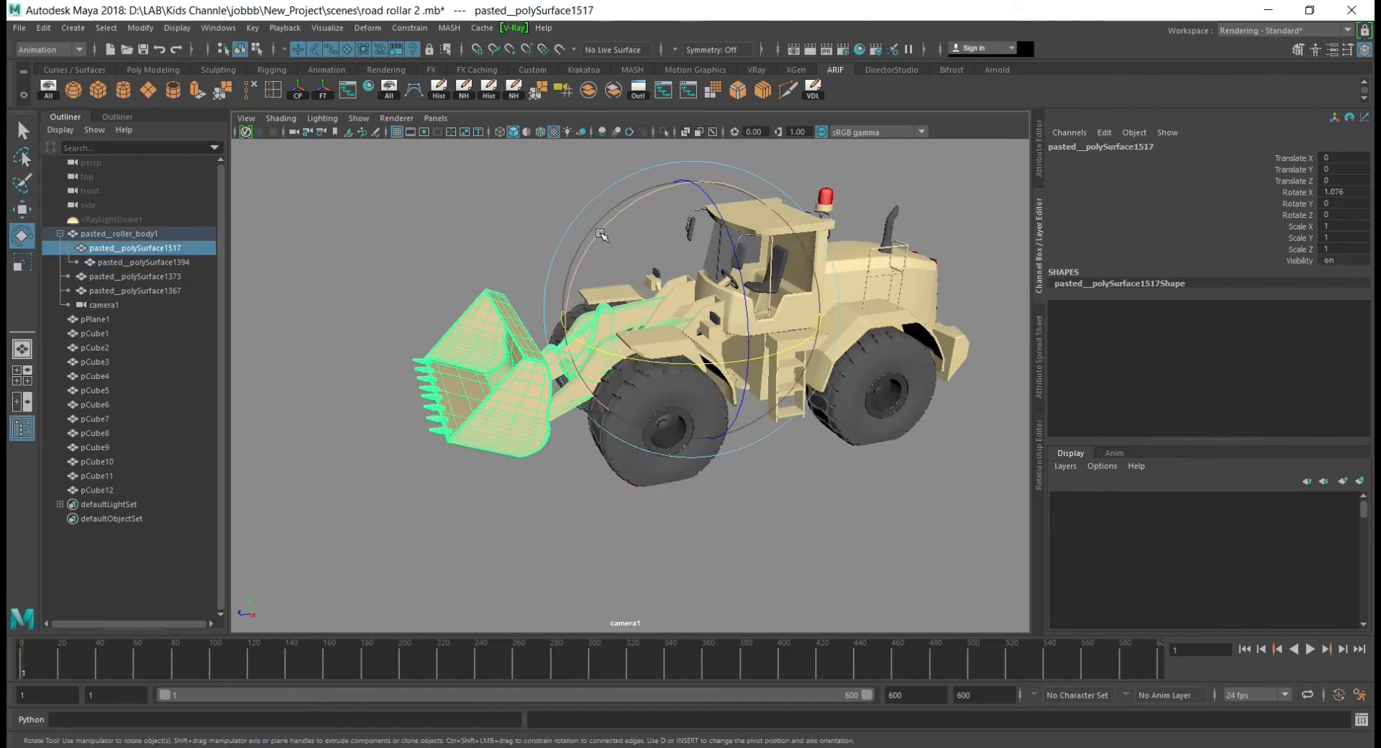
pyautogui.moveTo(600, 232); pyautogui.dragTo(633, 229)
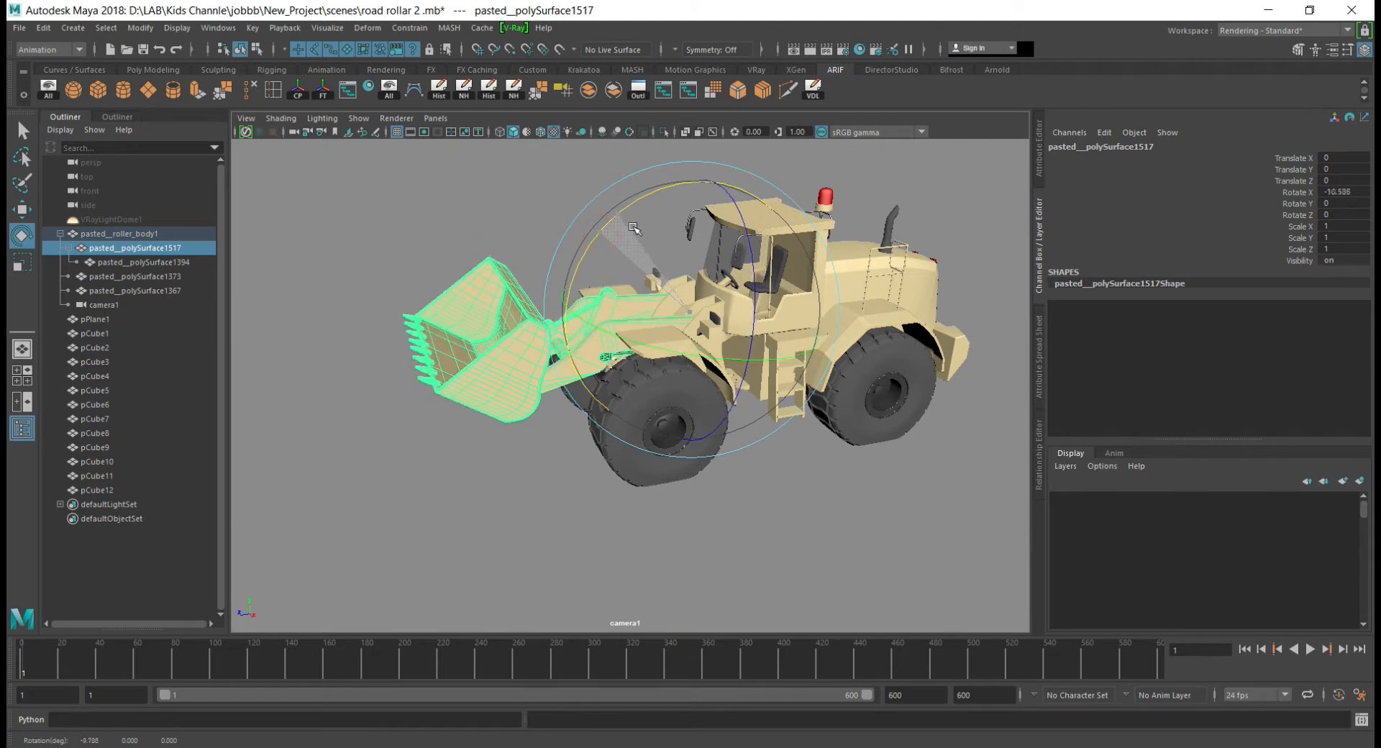
pyautogui.hotkey('alt', 'v')
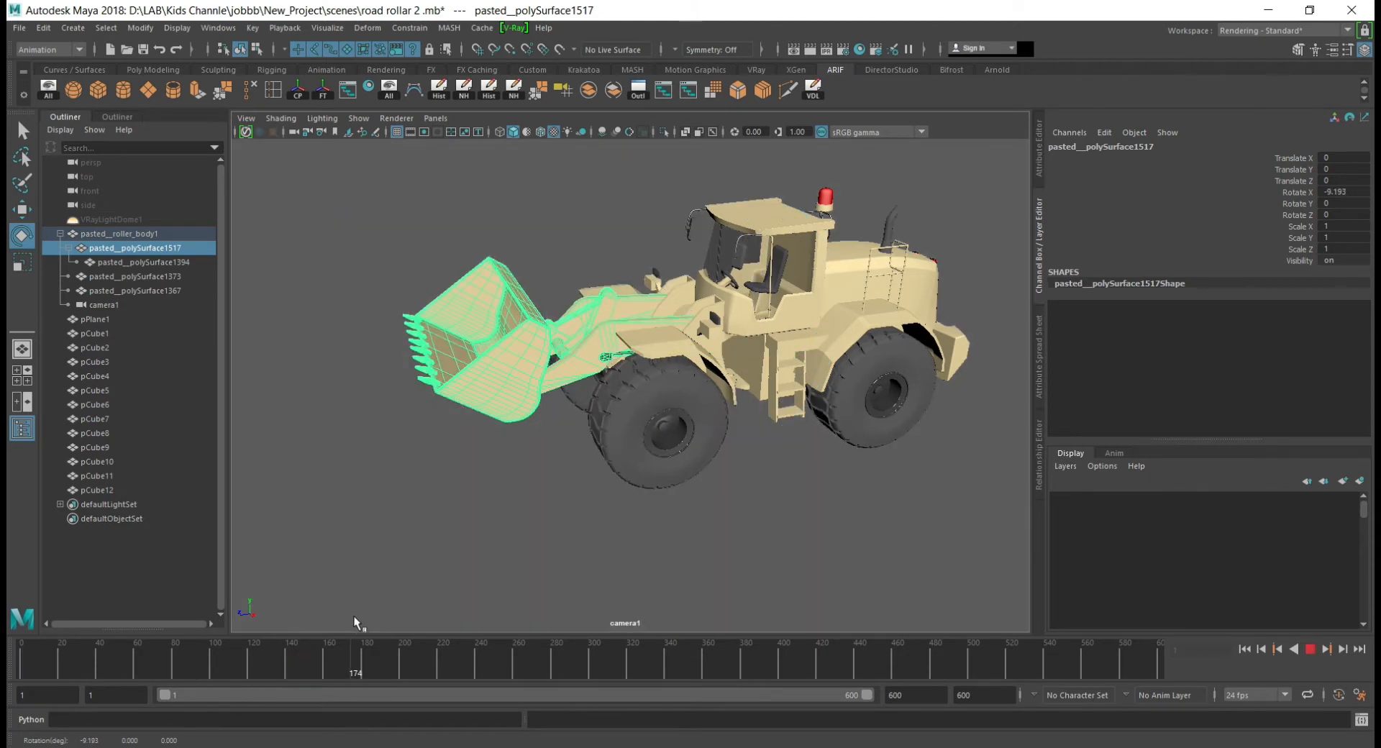
pyautogui.moveTo(1048, 575); pyautogui.dragTo(1048, 576)
# - Select the bucket and tilt it back to Rotate X about -29.5
pyautogui.click(505, 308)
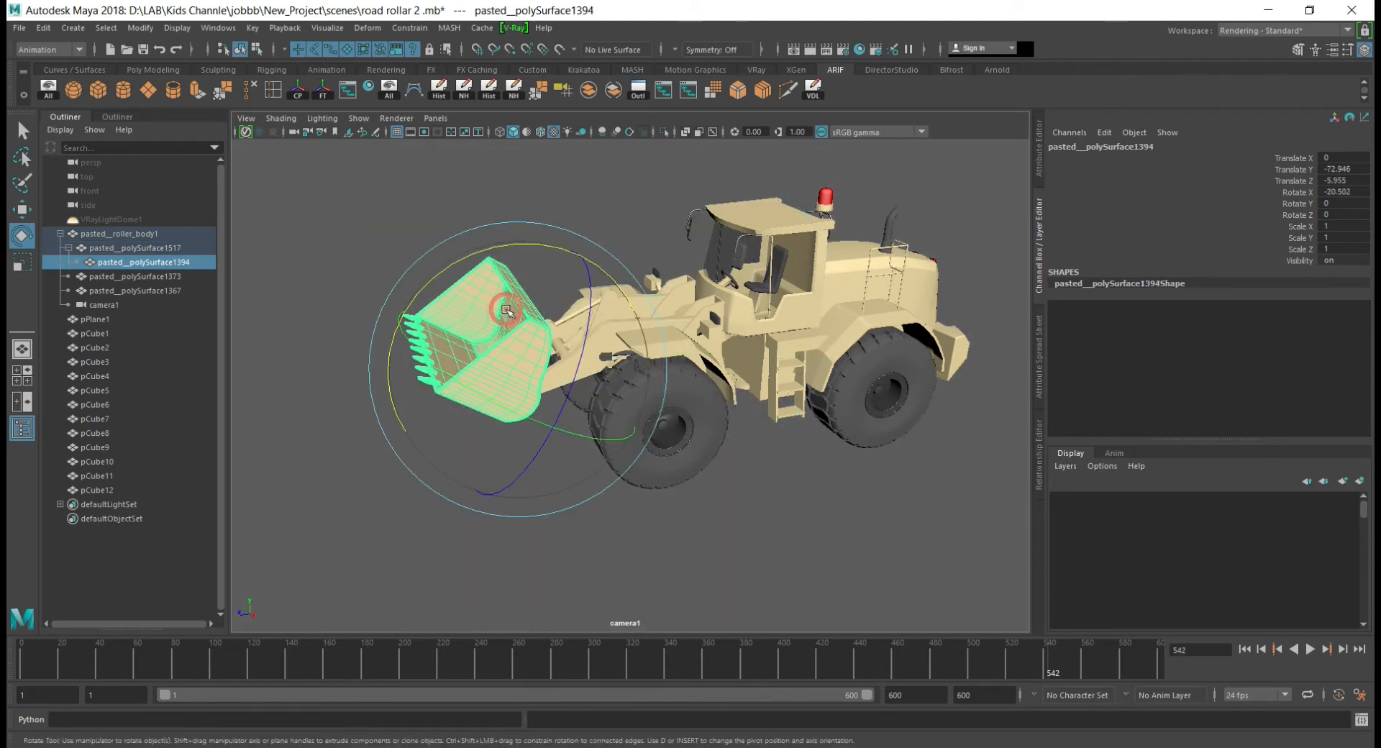
pyautogui.moveTo(505, 244); pyautogui.dragTo(543, 249)
pyautogui.press('w')
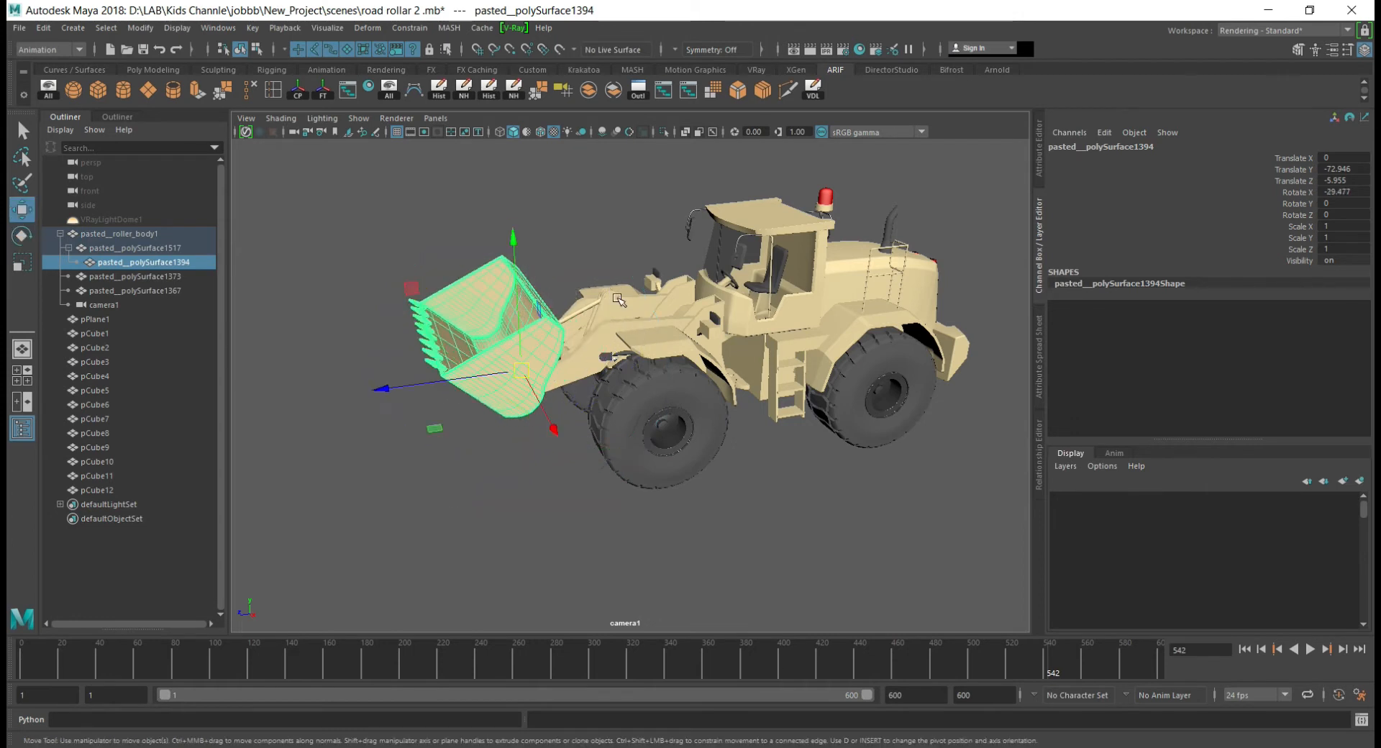
# - Clear the selection and examine the tilted bucket and loader from the opposite side and the front
pyautogui.press('f')
pyautogui.scroll(-3, 607, 395)
pyautogui.keyDown('alt'); pyautogui.moveTo(533, 373); pyautogui.dragTo(892, 363); pyautogui.keyUp('alt')
pyautogui.click(779, 338)
pyautogui.scroll(3, 780, 339)
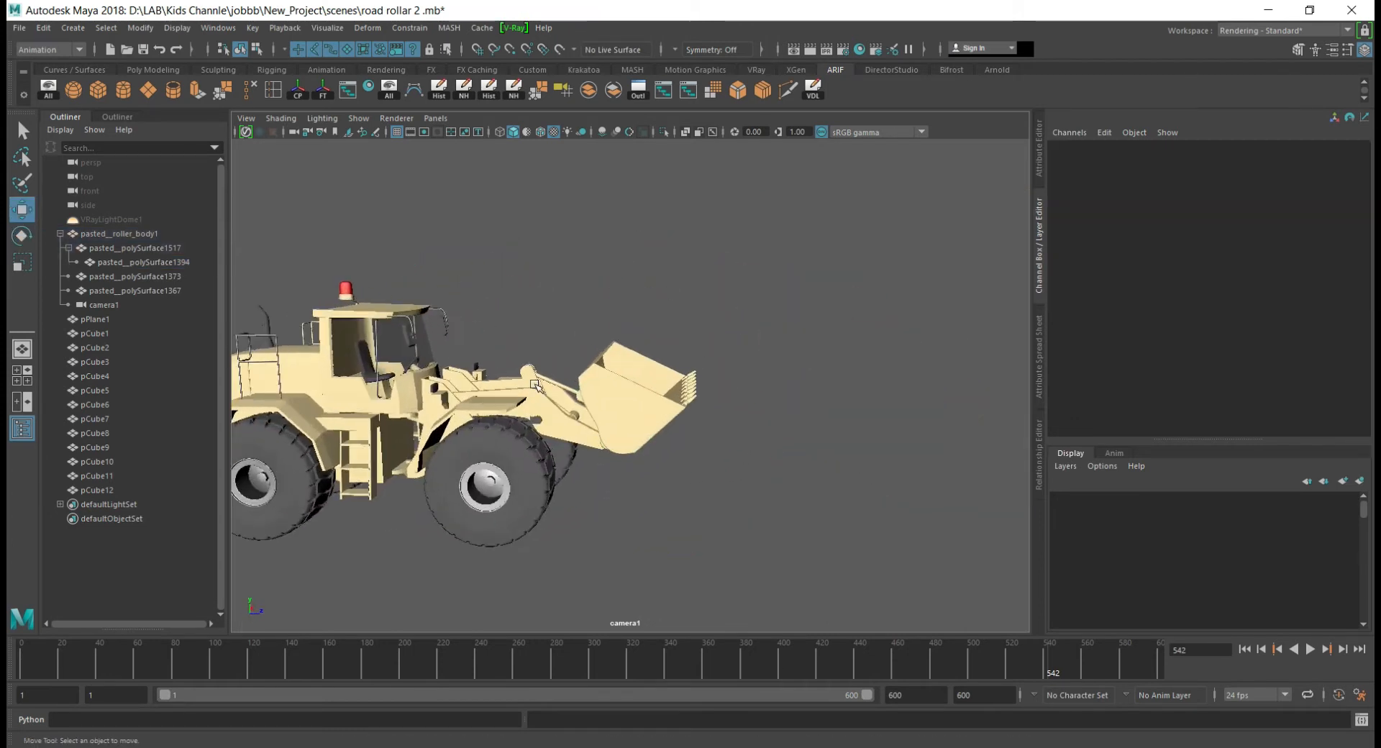
pyautogui.keyDown('alt'); pyautogui.moveTo(507, 449); pyautogui.dragTo(687, 404, button='middle'); pyautogui.keyUp('alt')
pyautogui.keyDown('alt'); pyautogui.moveTo(757, 375); pyautogui.dragTo(488, 416); pyautogui.keyUp('alt')
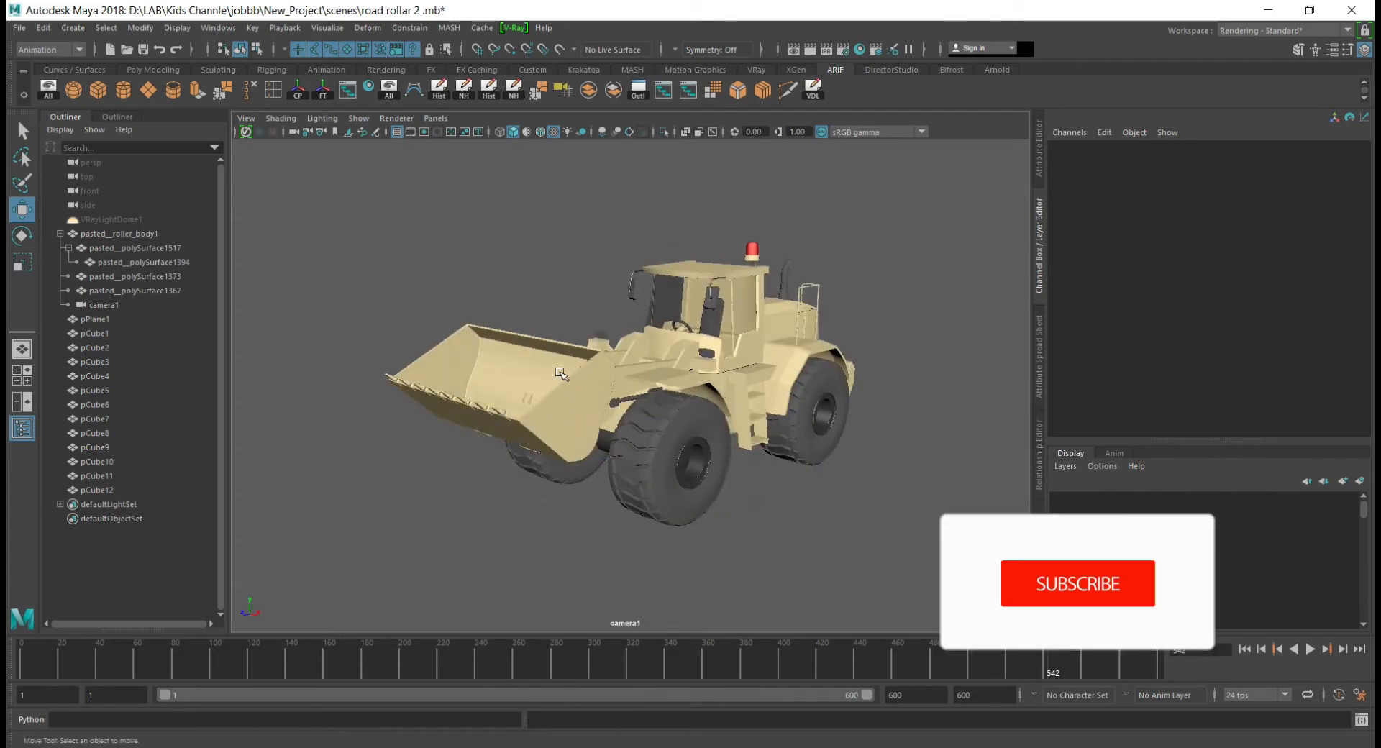